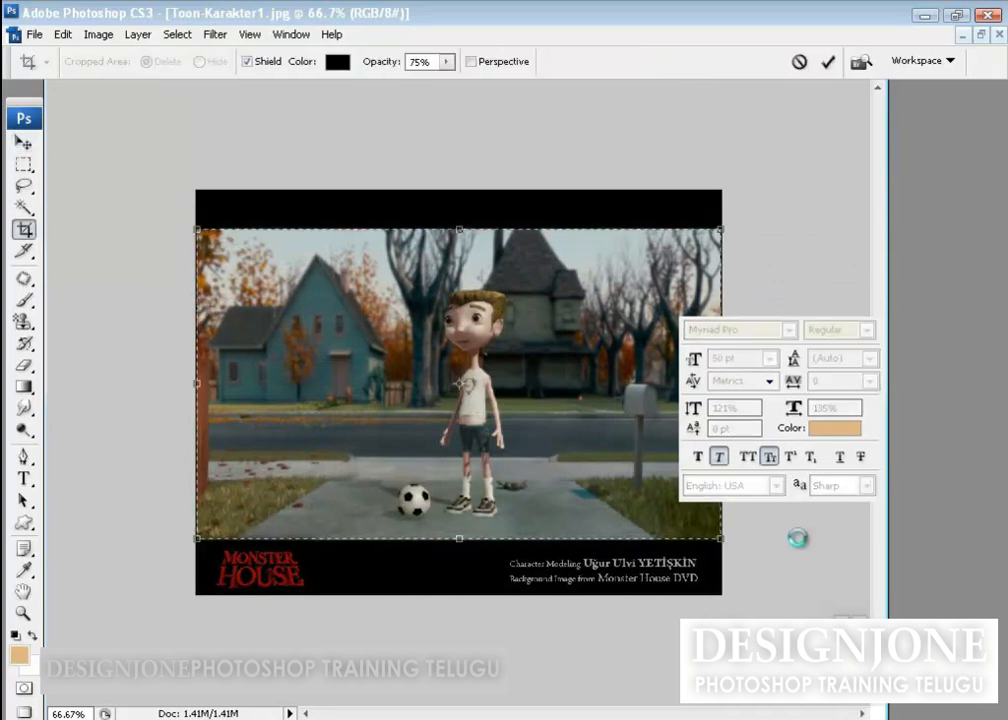
- Apply the crop that removes the black bands from the Toon-Karakter1 image and return to the standard floating-window screen mode
key("Return")
key("f")
key("f")
key("f")
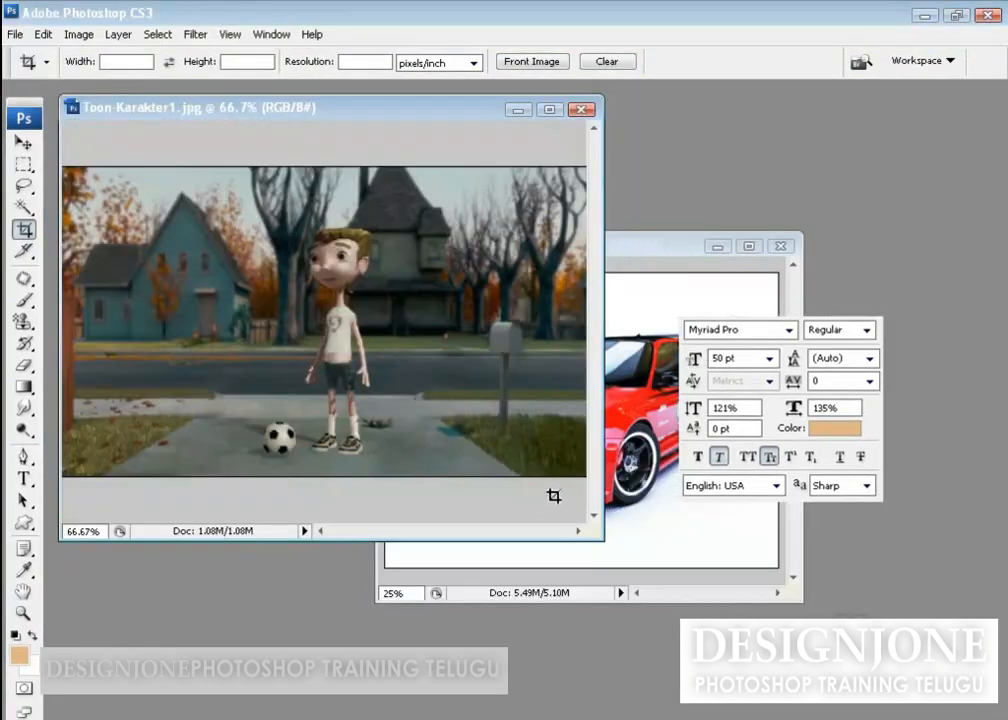
- Select the white background around the red car with the Magic Wand at tolerance 32 and place the Honda window beside the Toon-Karakter1 image
key("v")
left_click(655, 270)
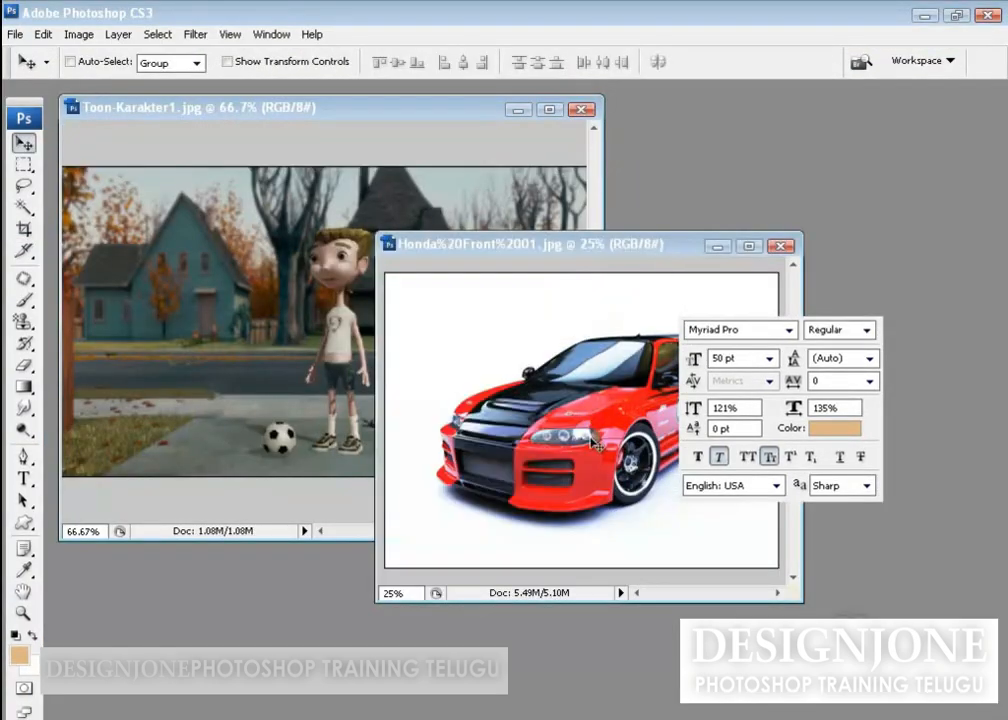
left_click(876, 299)
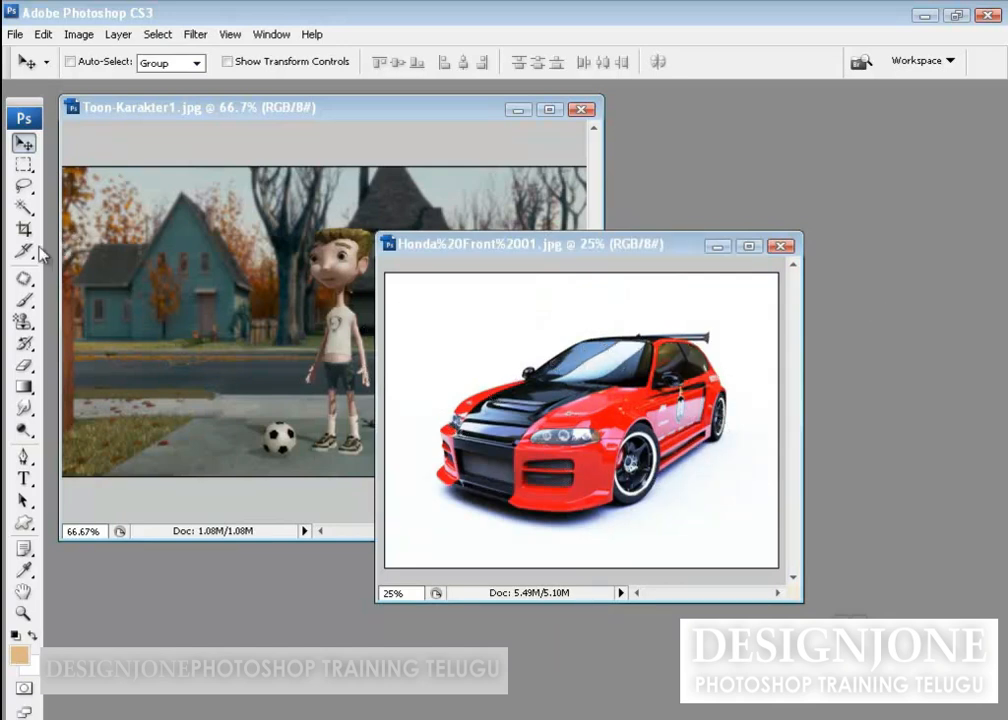
left_click(25, 208)
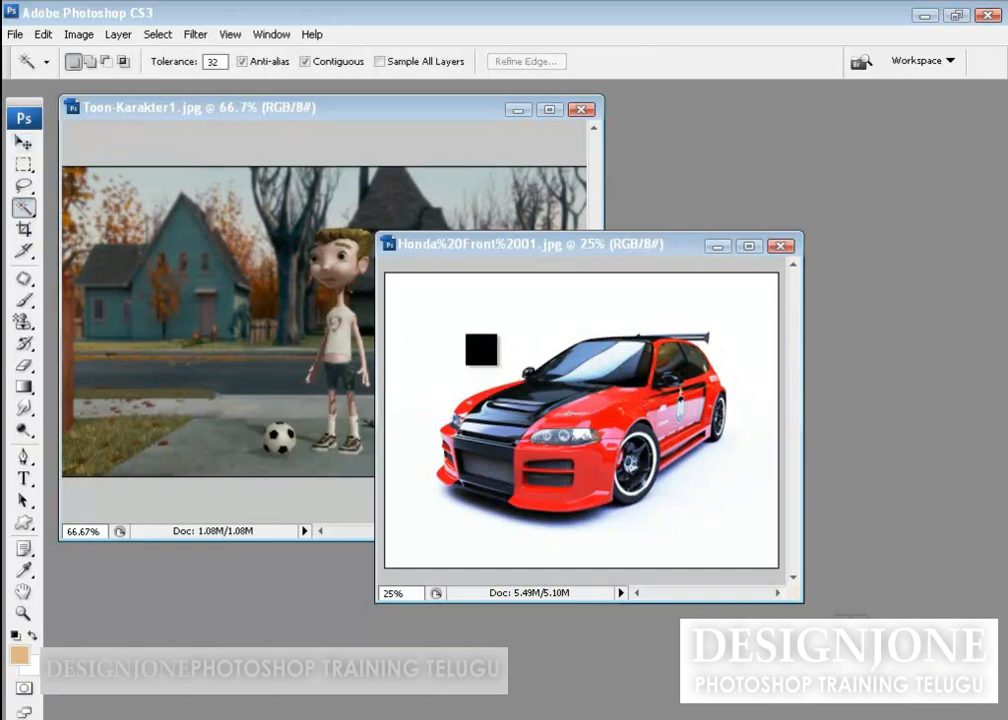
left_click(441, 349)
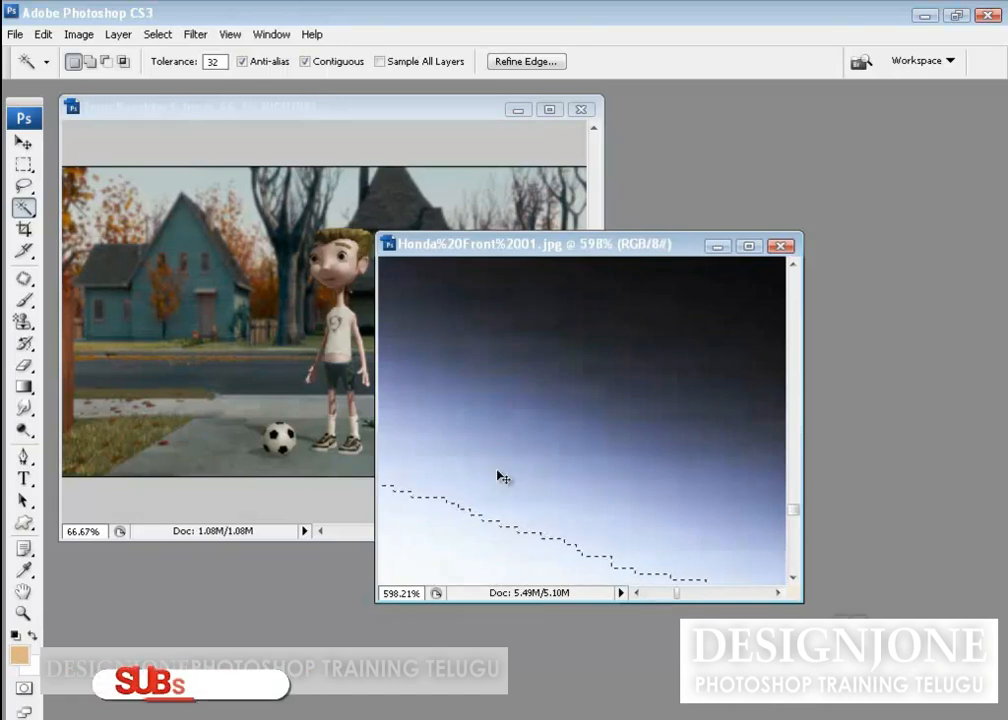
key("ctrl+0")
key("ctrl+minus")
key("ctrl+minus")
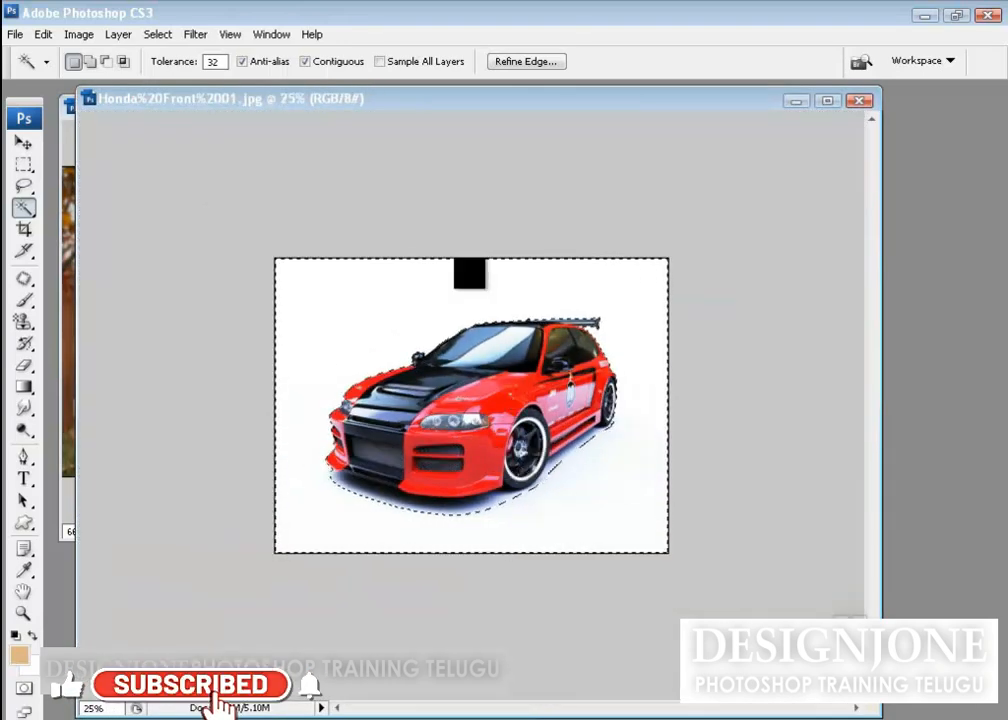
left_click_drag(476, 106, 657, 105)
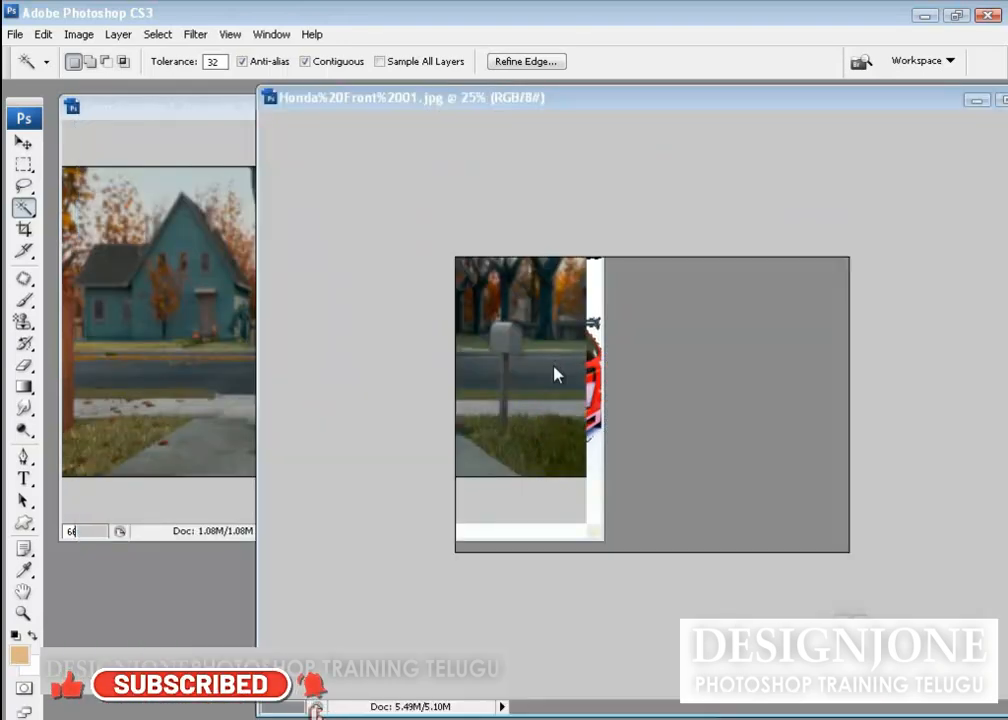
- Try placing the selected white background in the Toon-Karakter1 image and undo it
left_click(23, 141)
left_click_drag(455, 349, 198, 326)
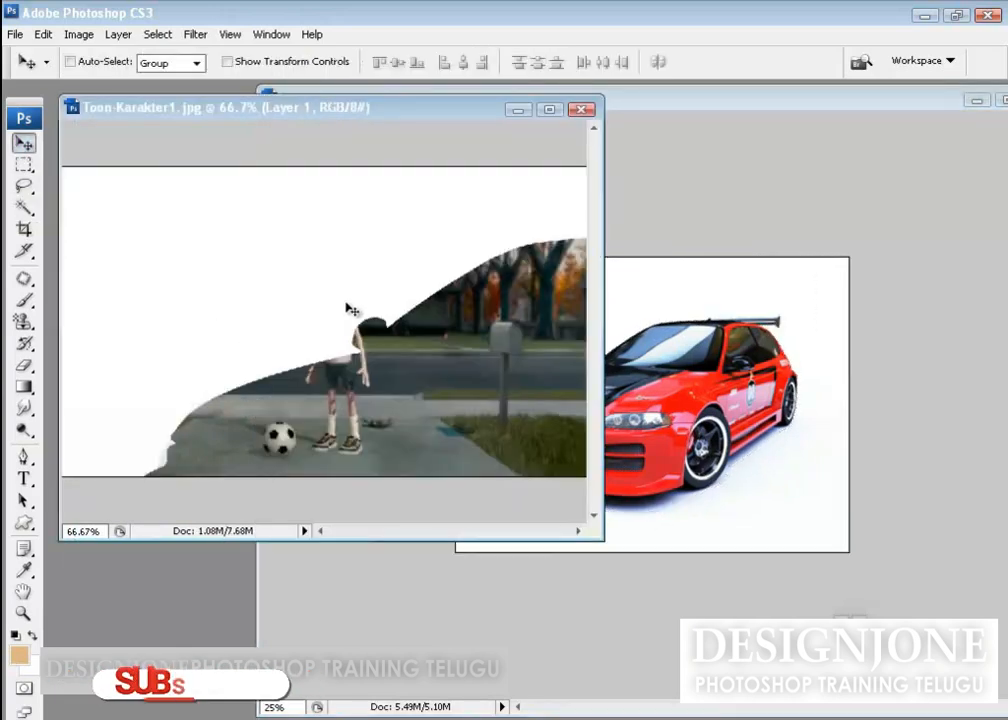
left_click_drag(377, 275, 362, 144)
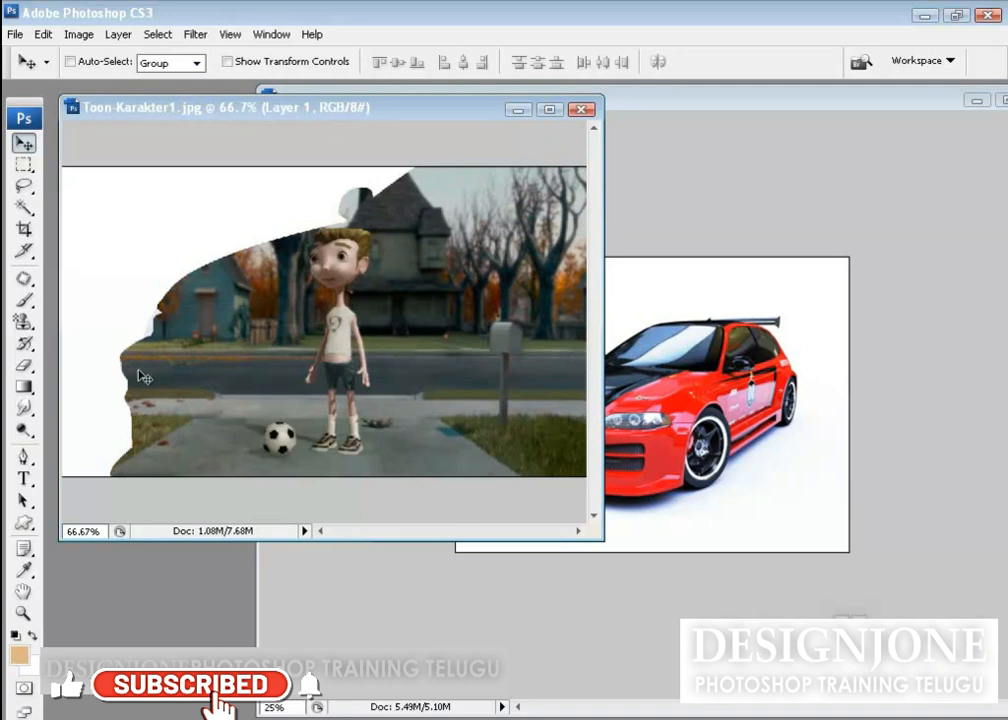
key("ctrl+alt+z")
key("ctrl+alt+z")
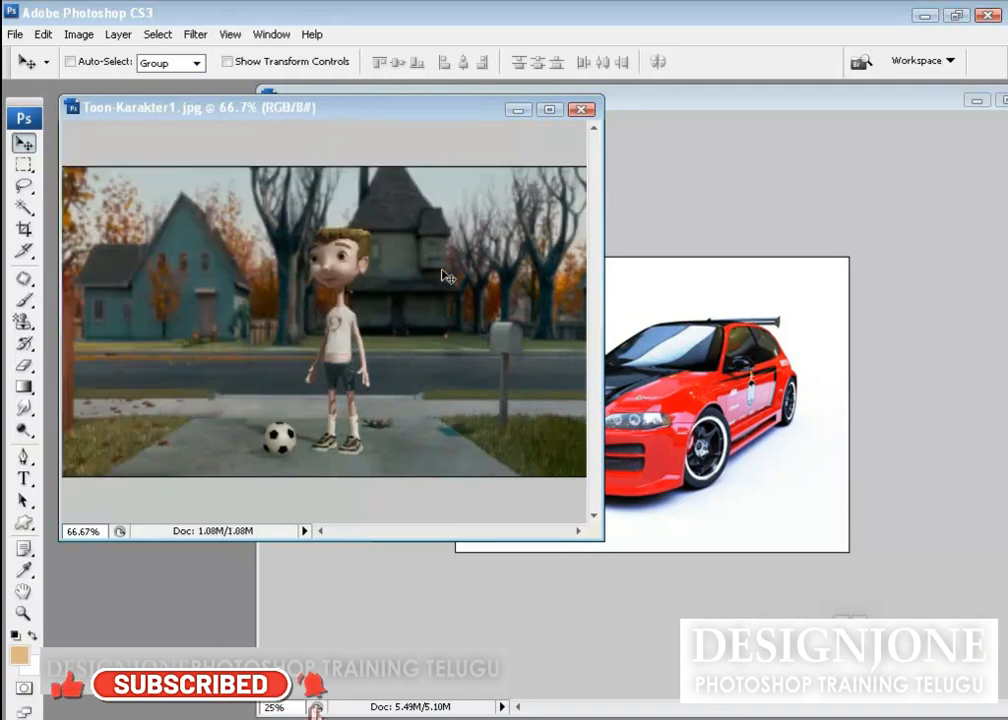
- Invert the background selection in the Honda image to select the car instead
left_click(686, 97)
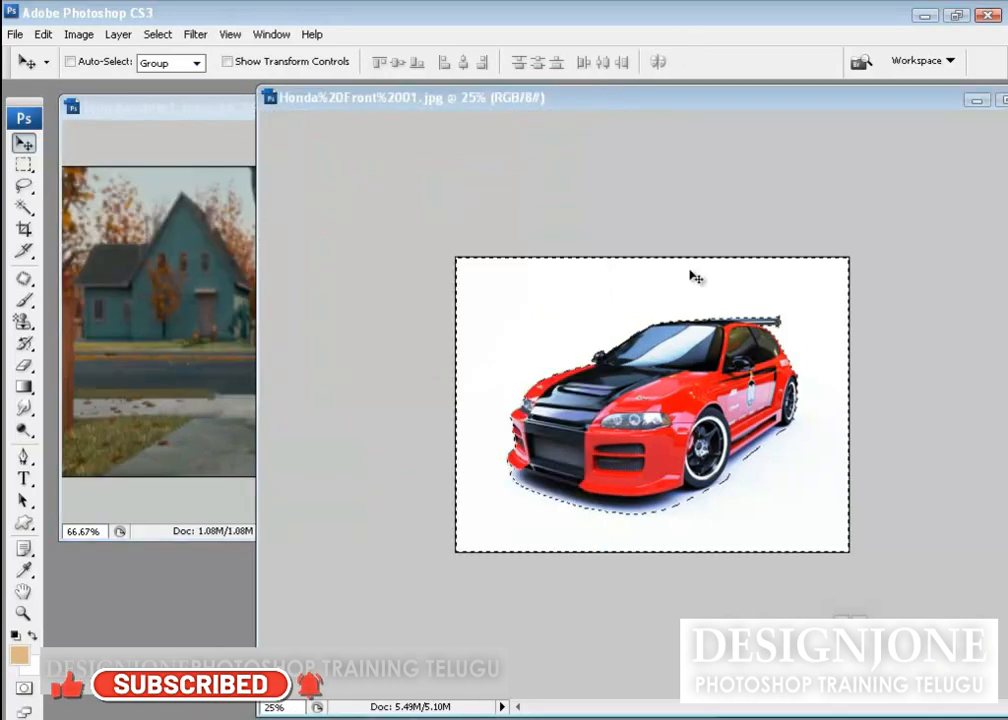
left_click(157, 34)
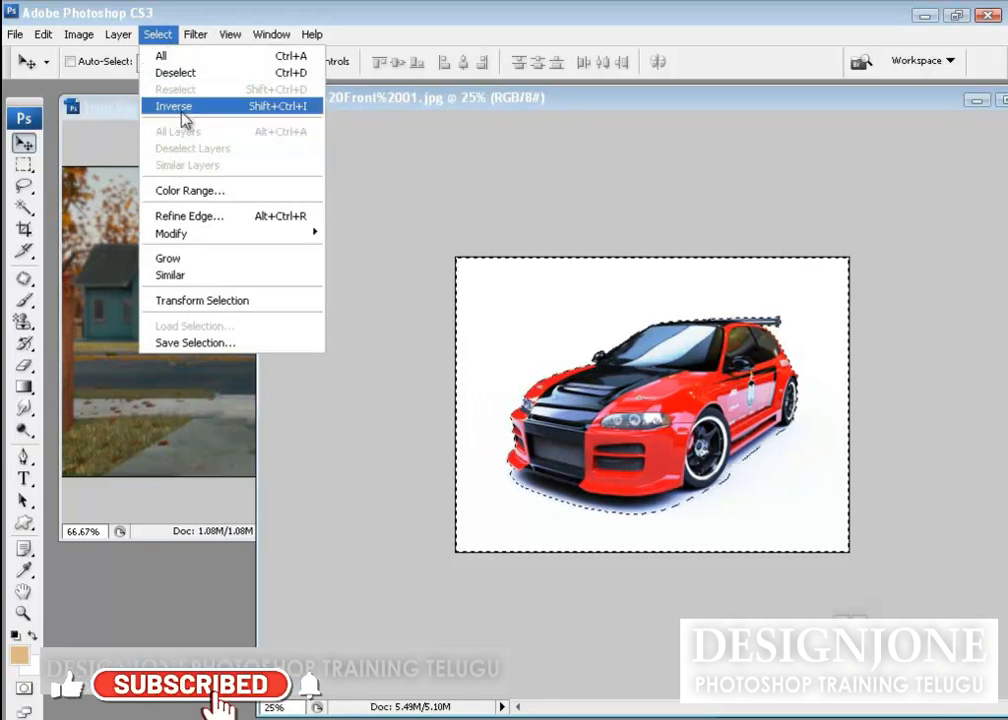
left_click(182, 115)
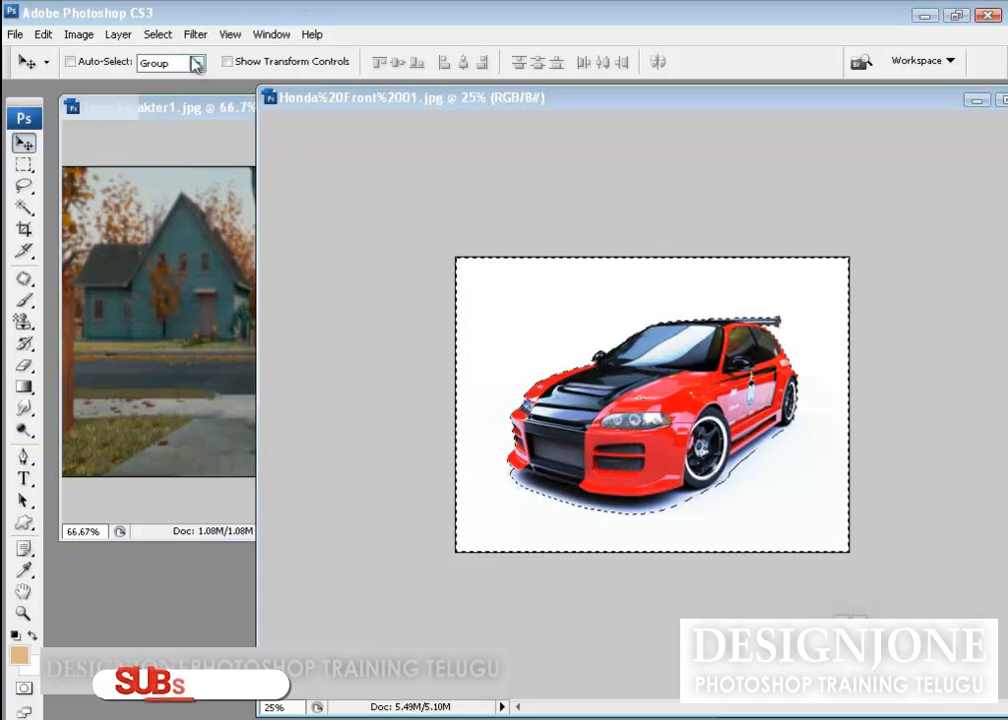
left_click(157, 34)
left_click(157, 108)
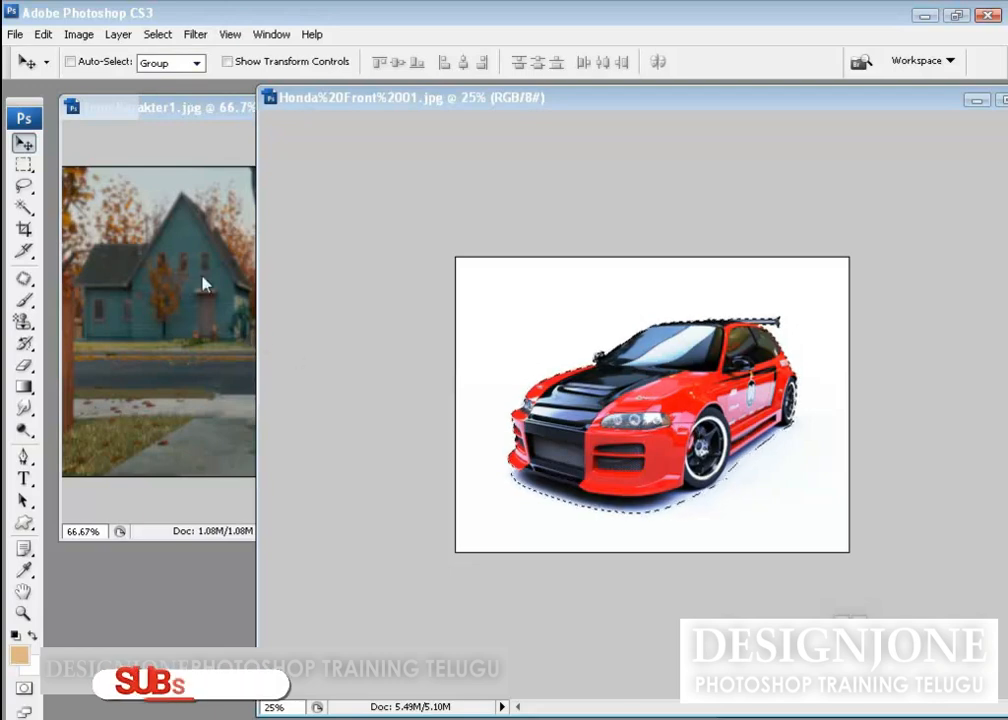
- Copy the selected car into the Toon-Karakter1 image and reposition it over the scene in the maximized view
left_click_drag(590, 410, 206, 340)
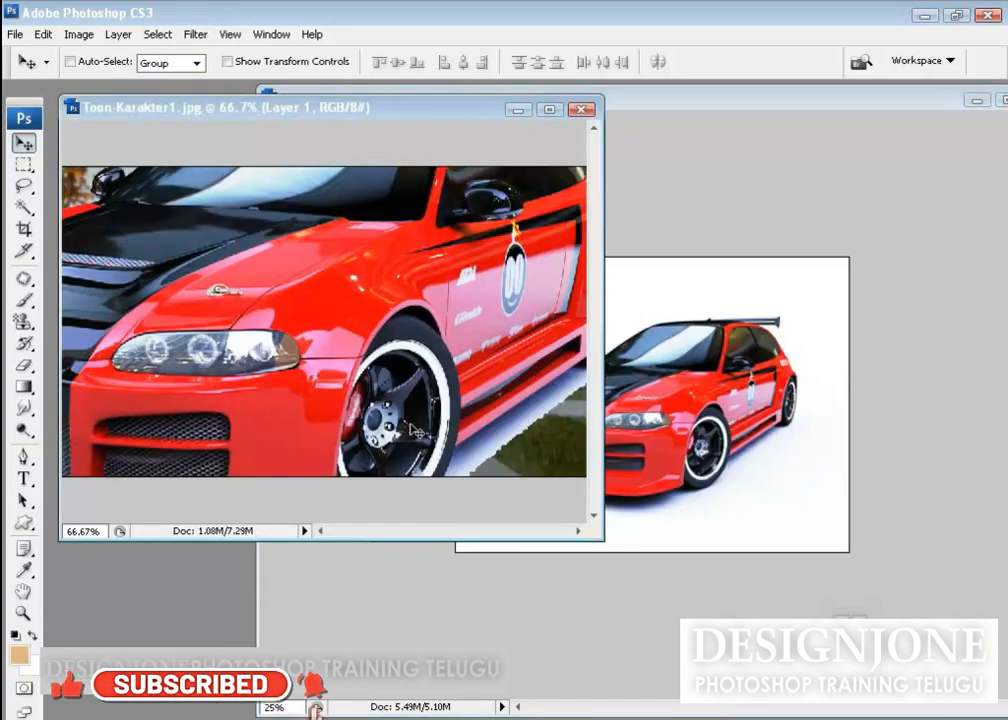
key("f")
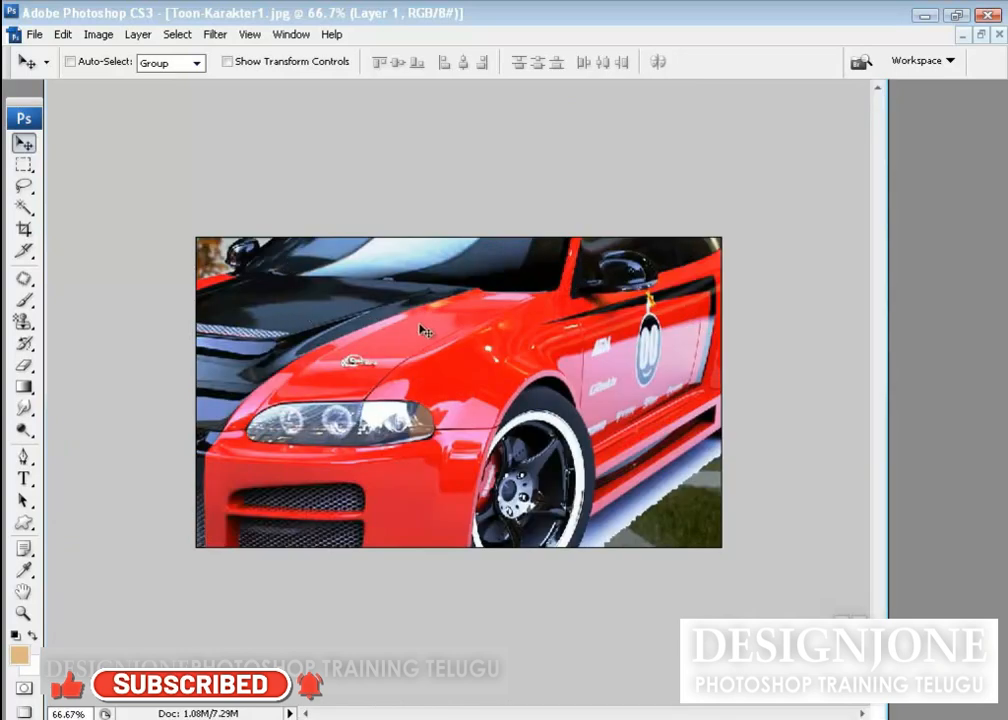
left_click_drag(476, 320, 501, 319)
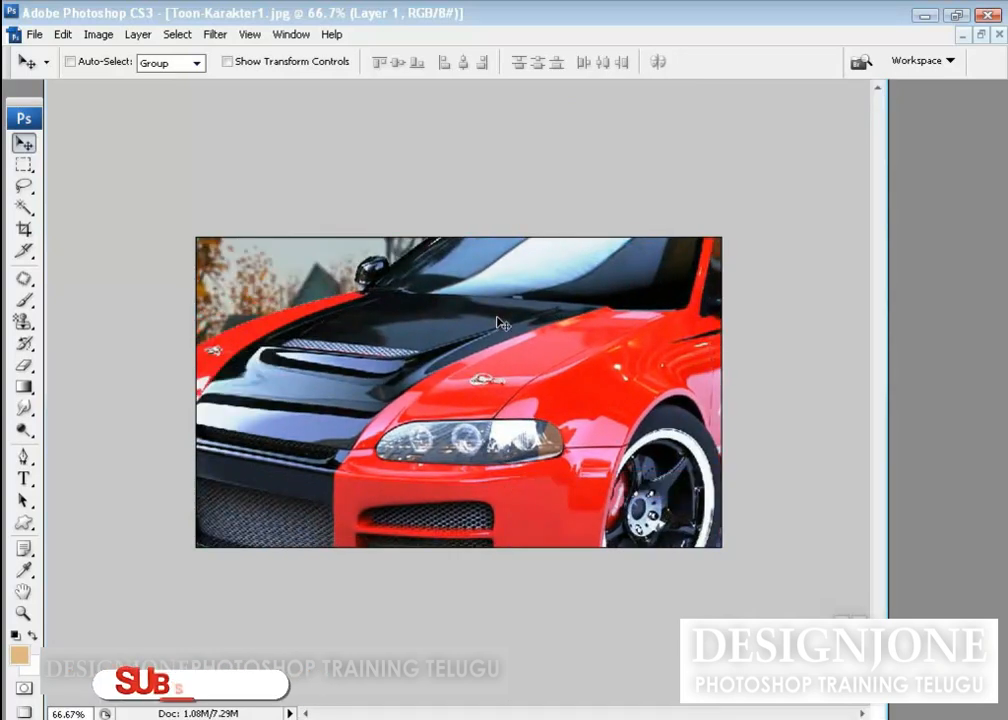
left_click_drag(476, 388, 655, 432)
left_click_drag(514, 422, 330, 326)
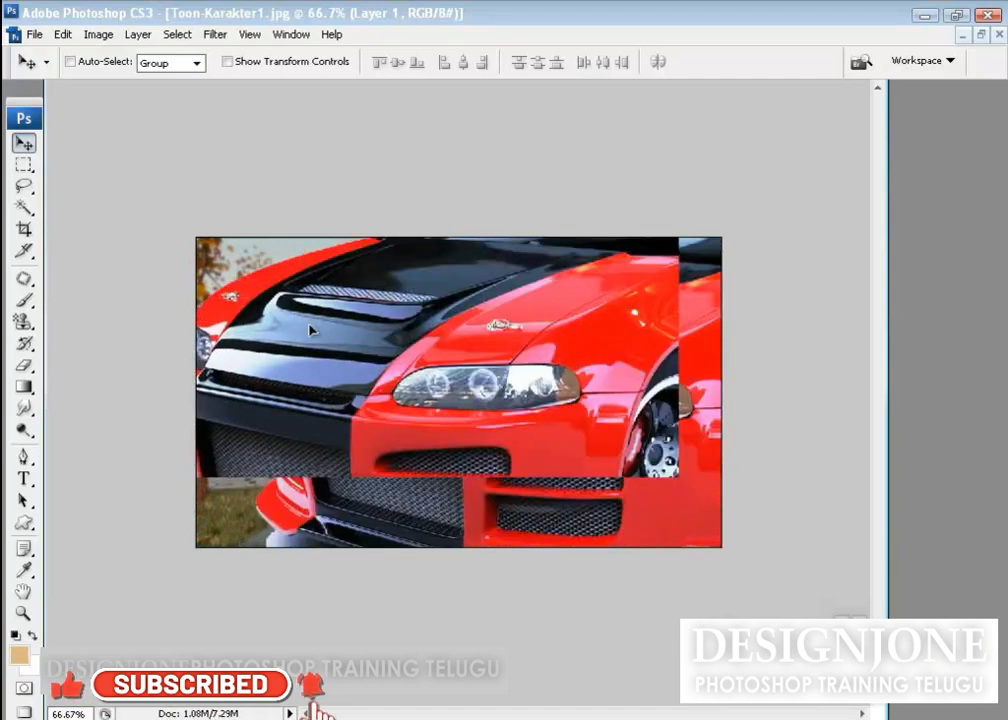
left_click_drag(388, 376, 547, 416)
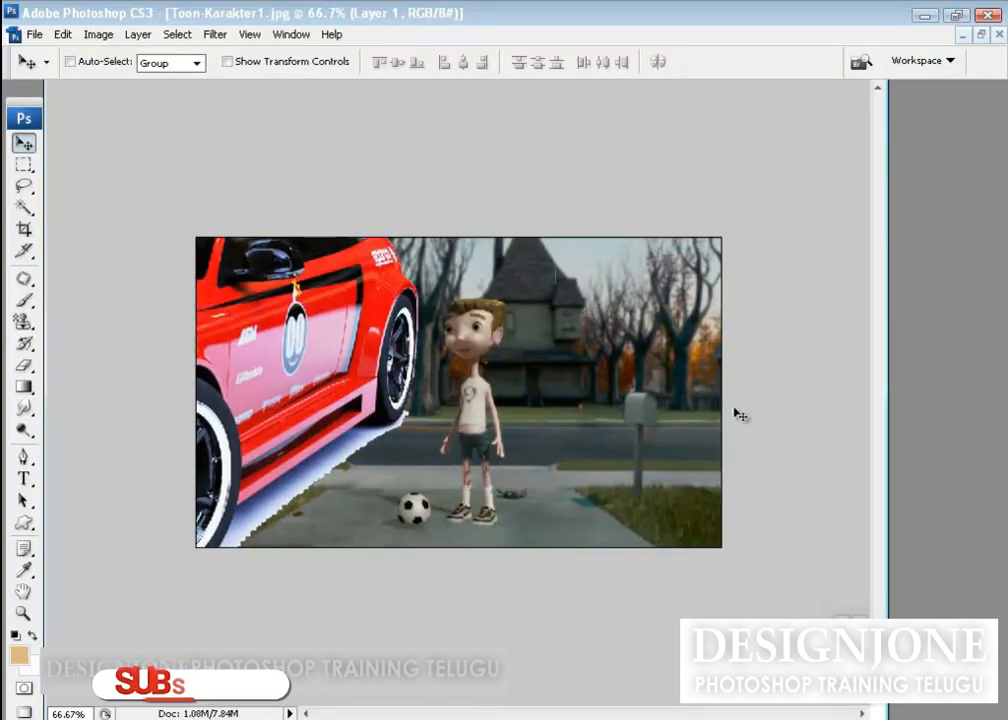
left_click_drag(336, 382, 664, 386)
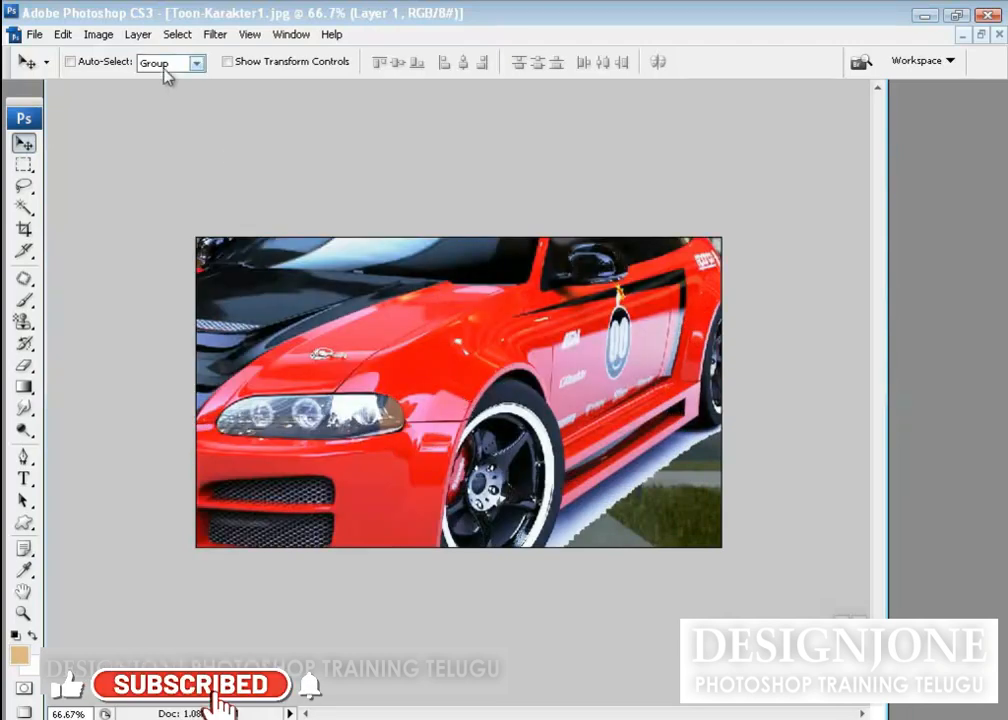
- Scale the car layer to about 36.9% with Free Transform and position it on the driveway in front of the boy
left_click(138, 36)
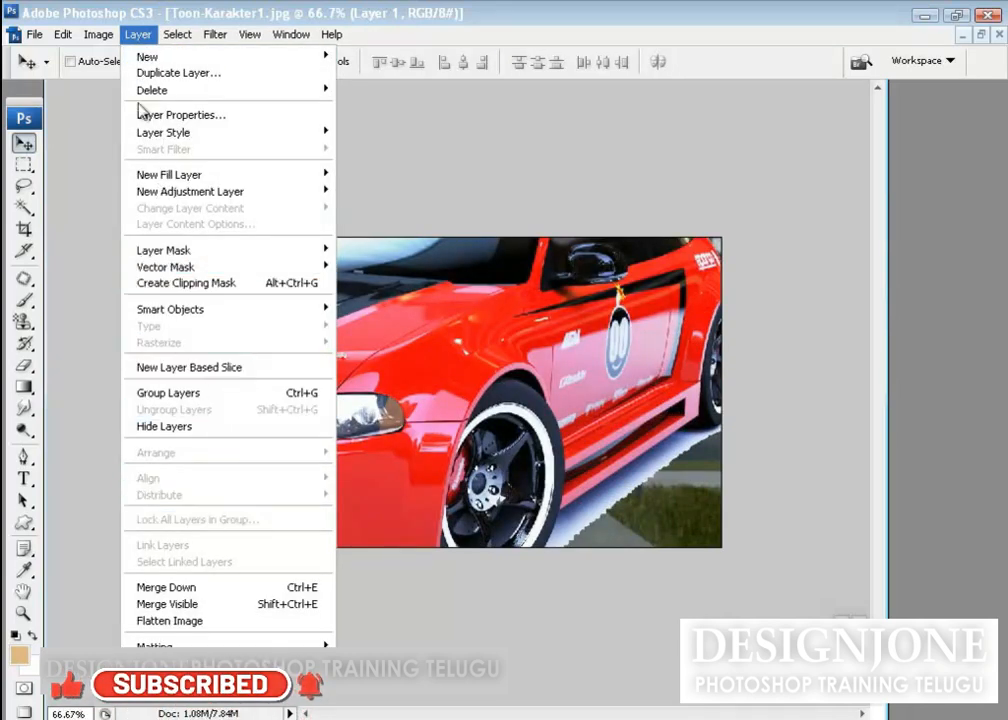
mouse_move(62, 37)
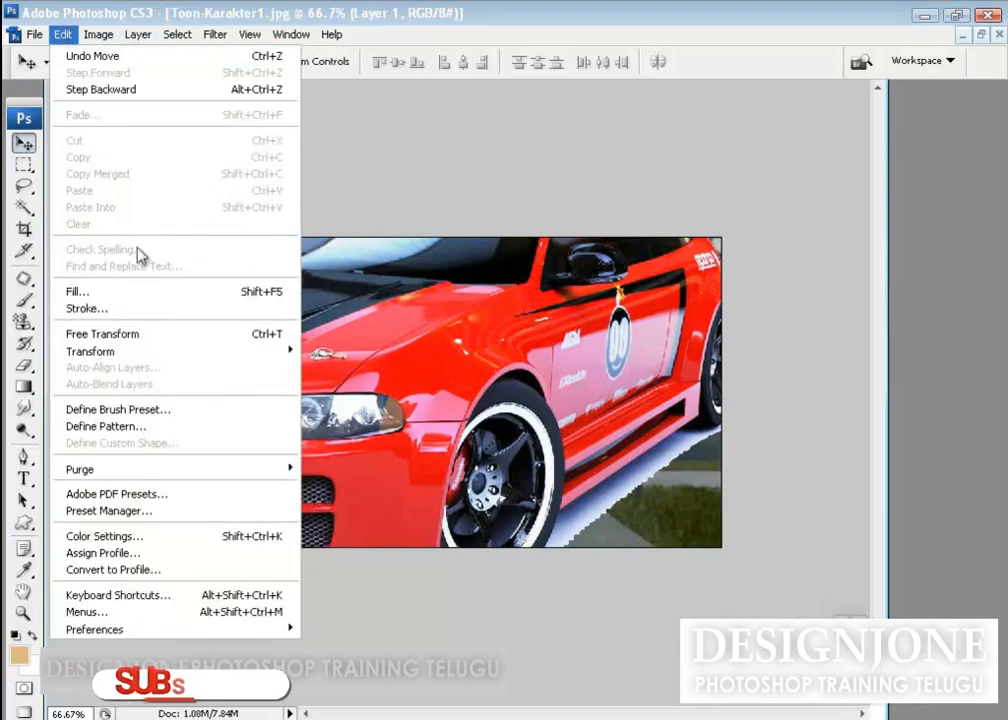
left_click(137, 336)
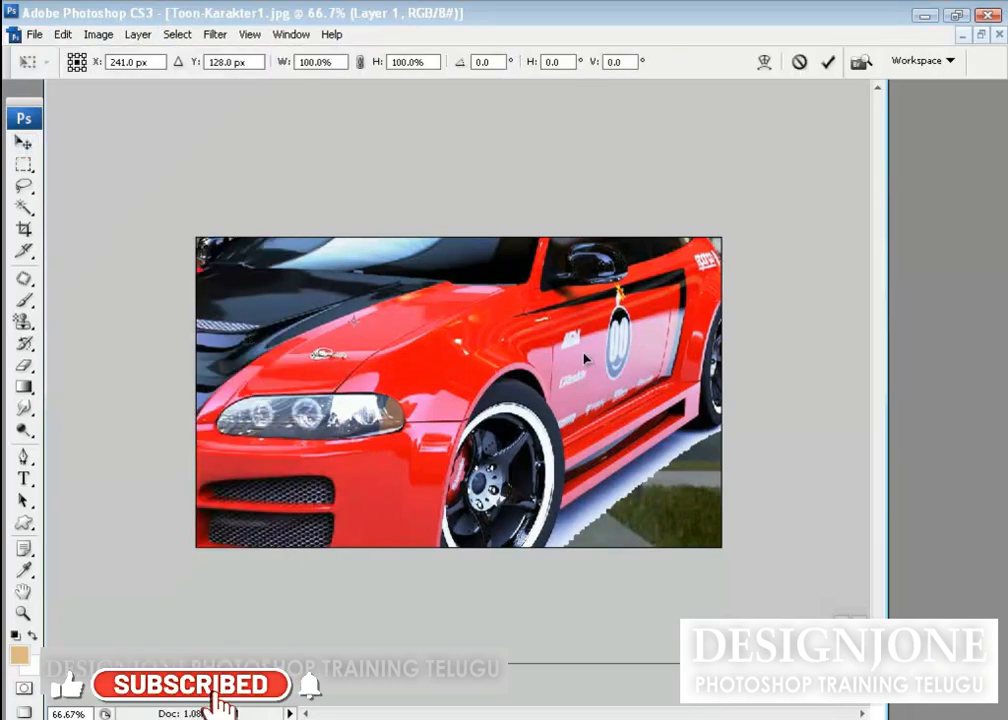
left_click_drag(562, 344, 510, 398)
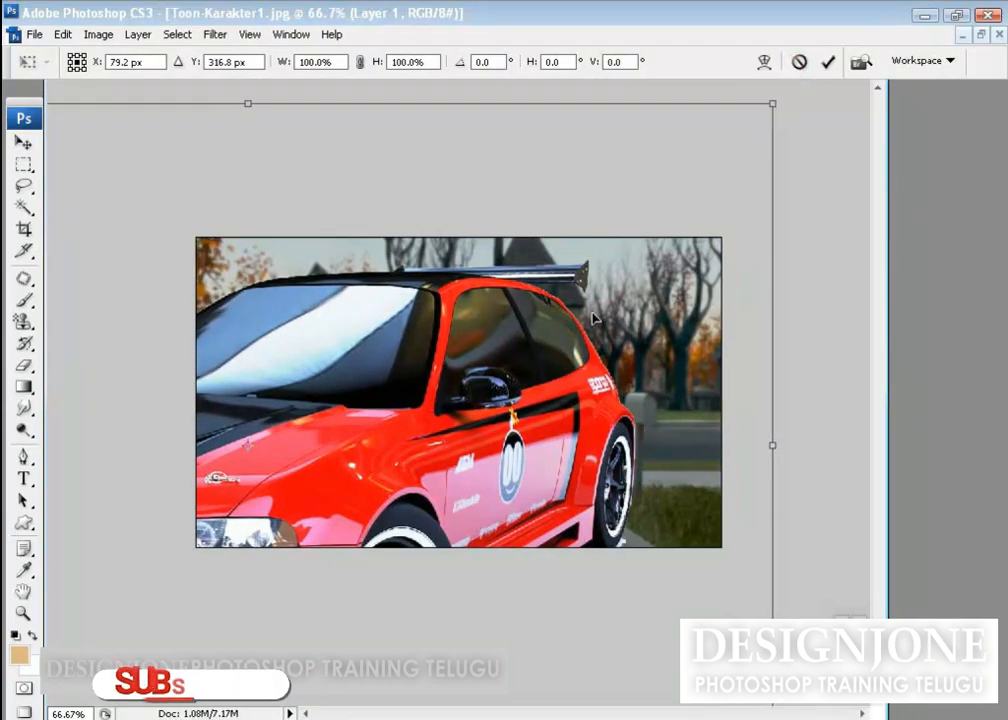
key("ctrl+minus")
key("ctrl+minus")
left_click_drag(483, 380, 500, 335)
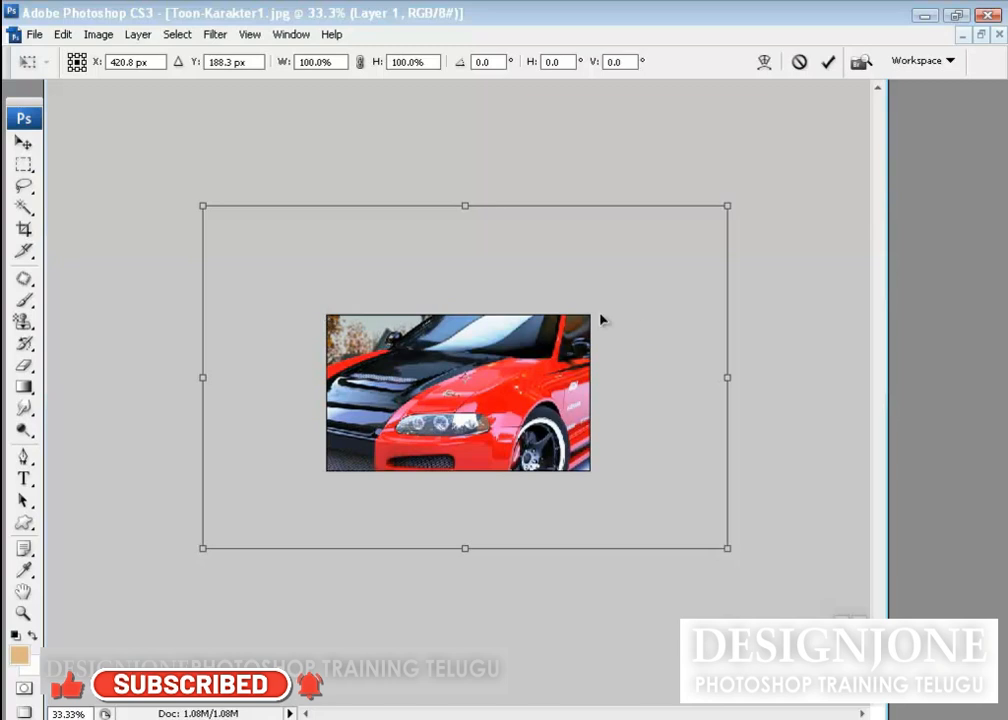
left_click_drag(200, 203, 387, 336)
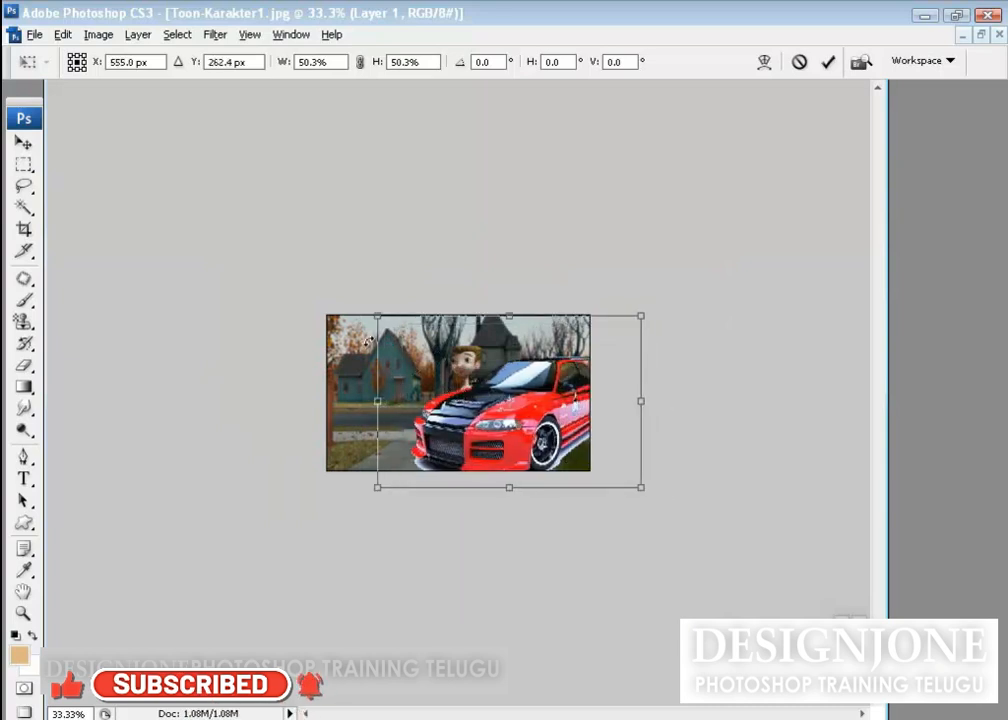
left_click_drag(378, 311, 412, 338)
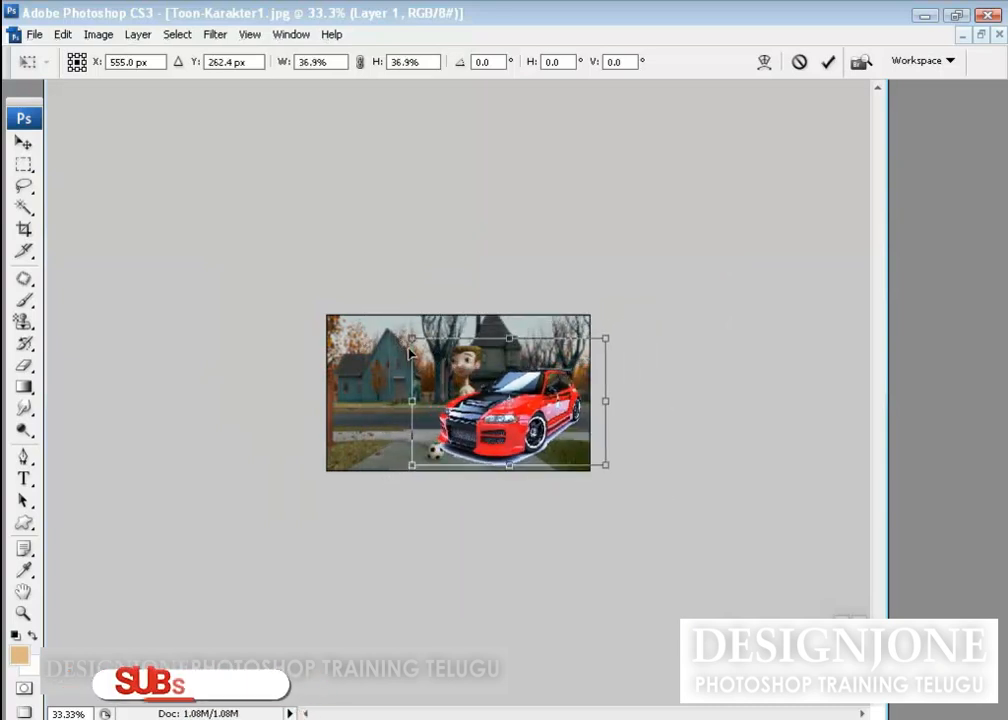
key("Return")
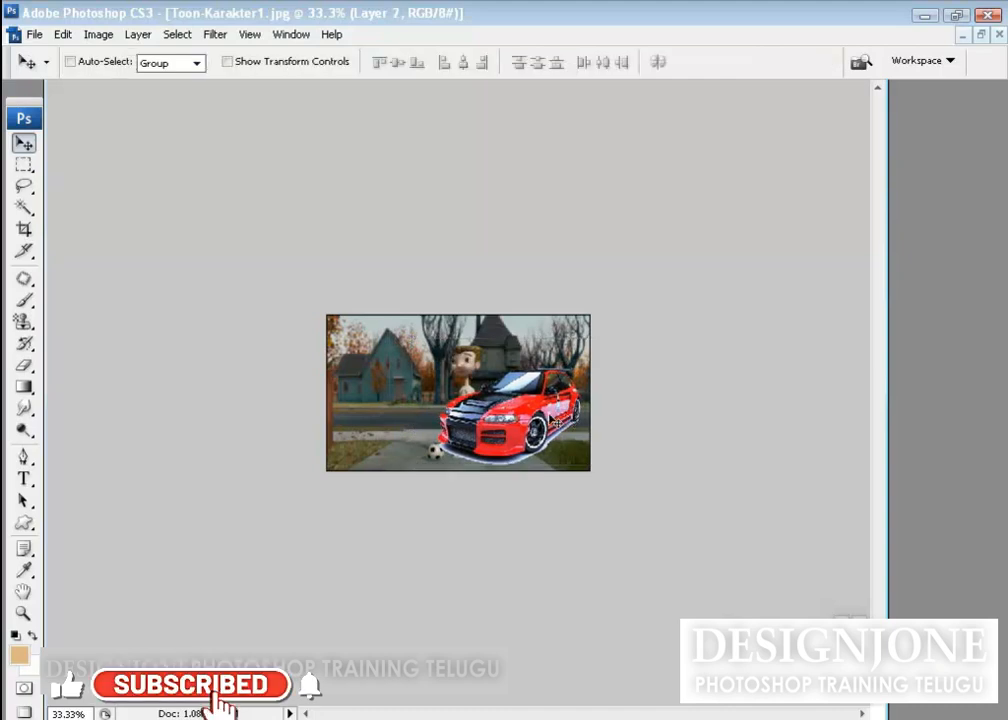
- Examine the leftover white fringe beneath the car's front bumper up close in full-screen mode
key("ctrl+plus")
key("ctrl+plus")
key("ctrl+plus")
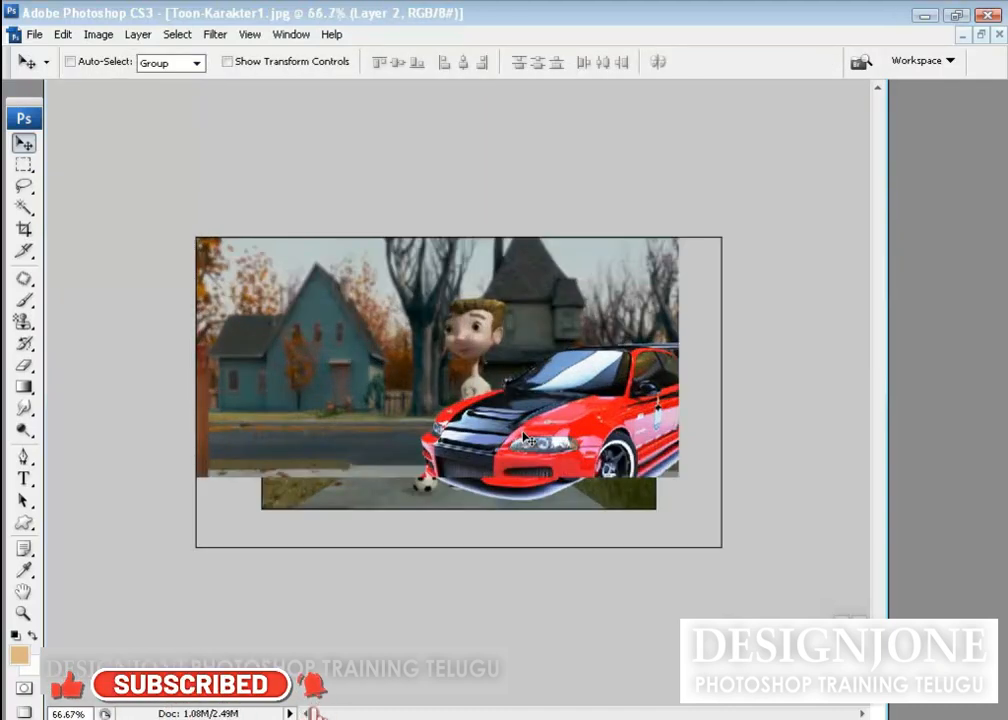
key("ctrl+plus")
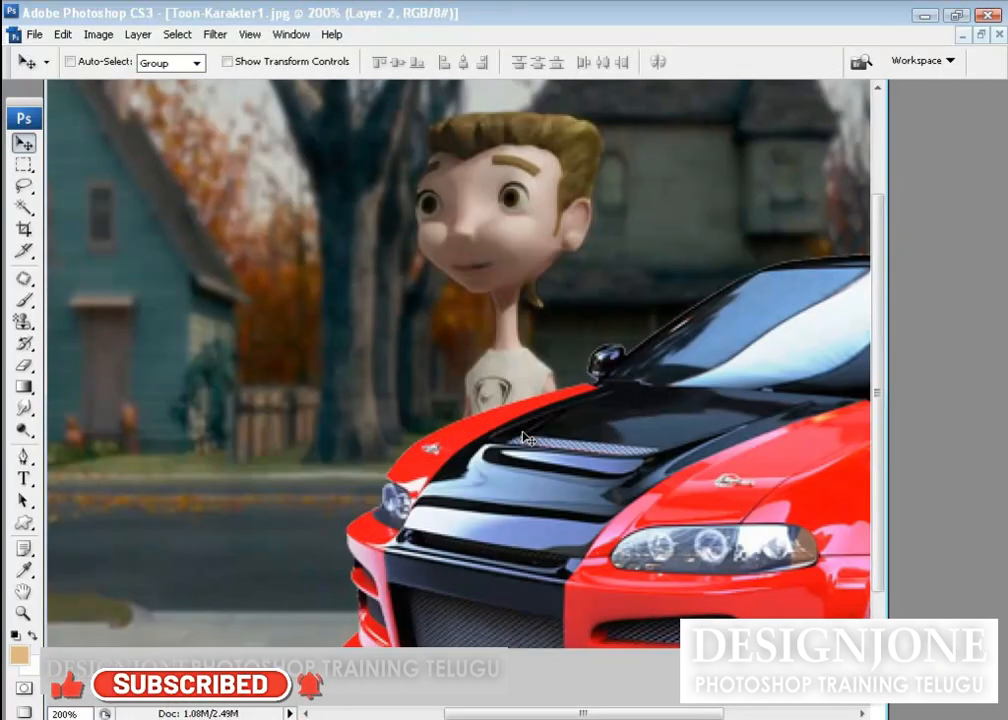
key("ctrl+minus")
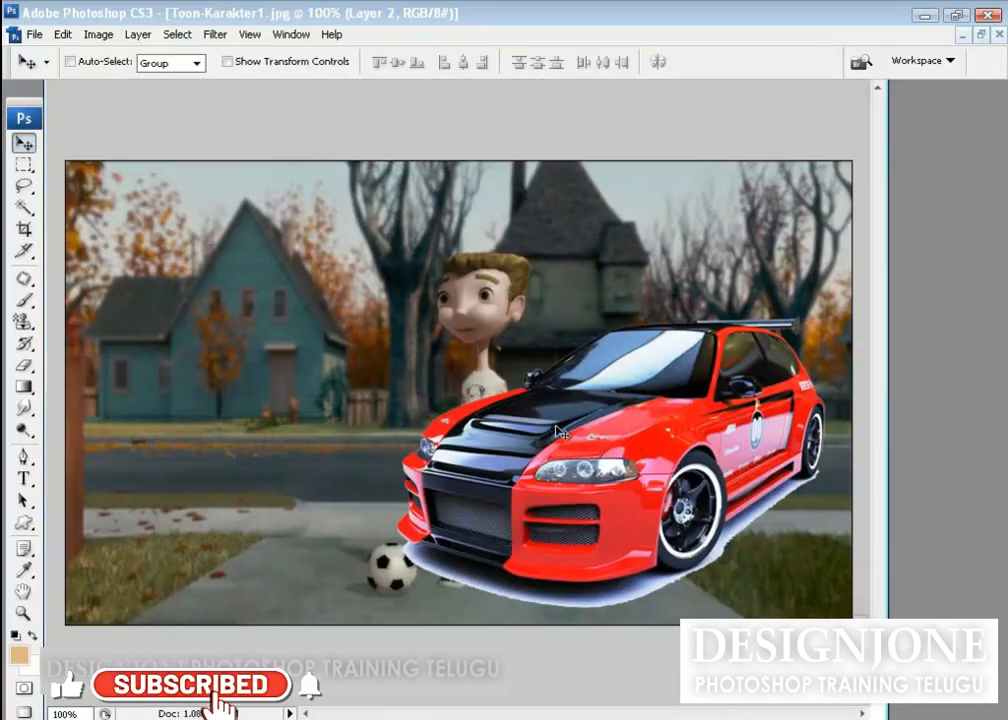
key("f")
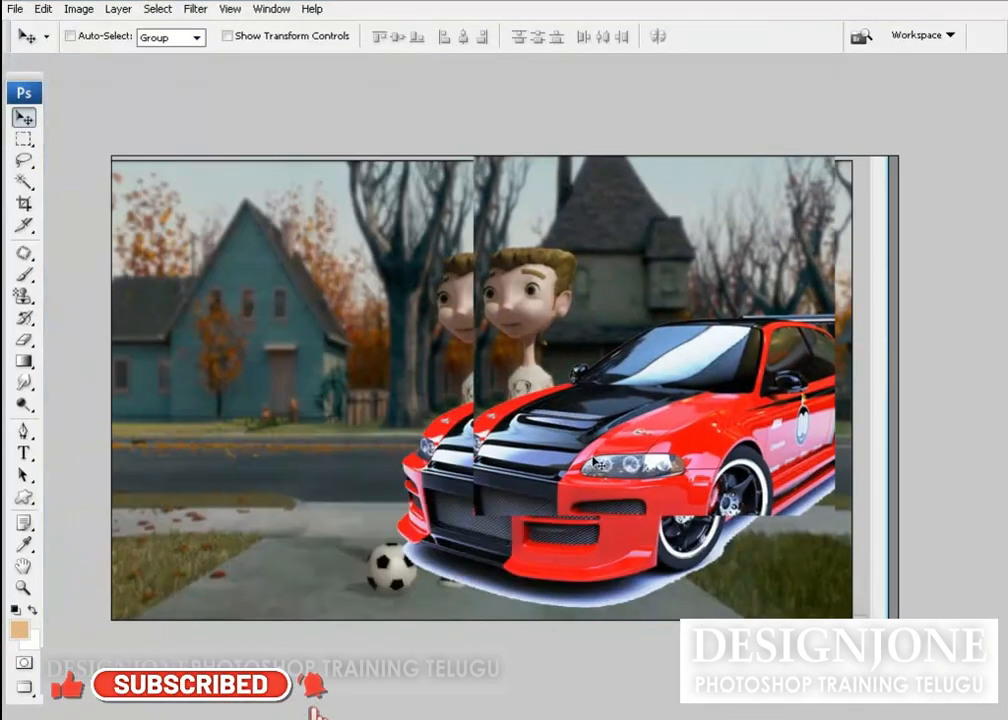
left_click_drag(490, 398, 329, 369)
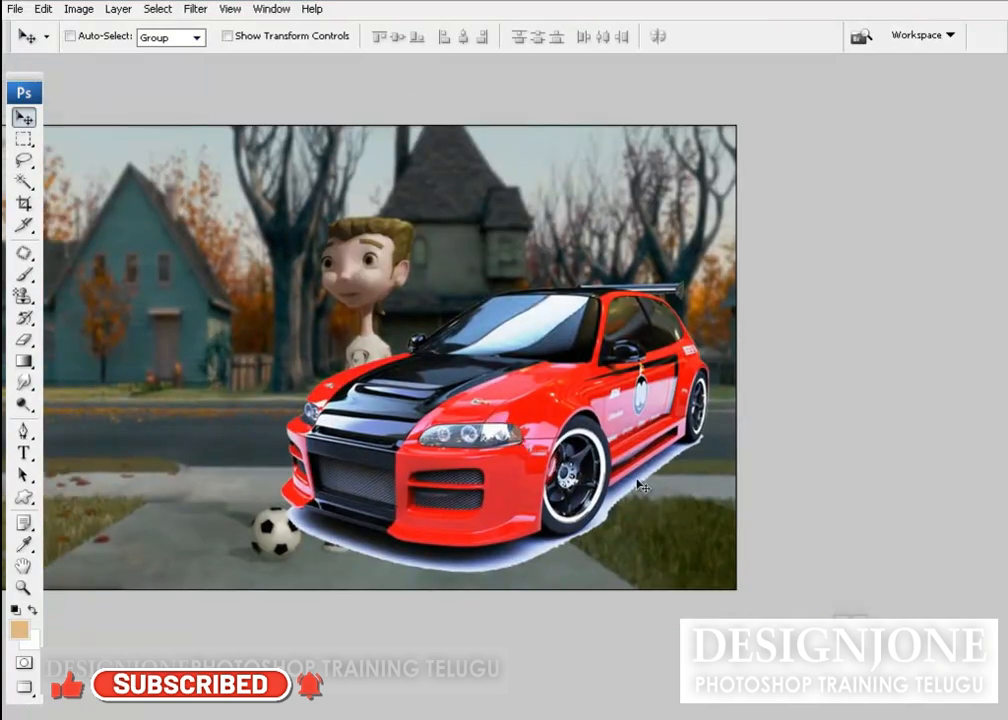
left_click_drag(260, 427, 606, 601)
left_click_drag(548, 515, 555, 487)
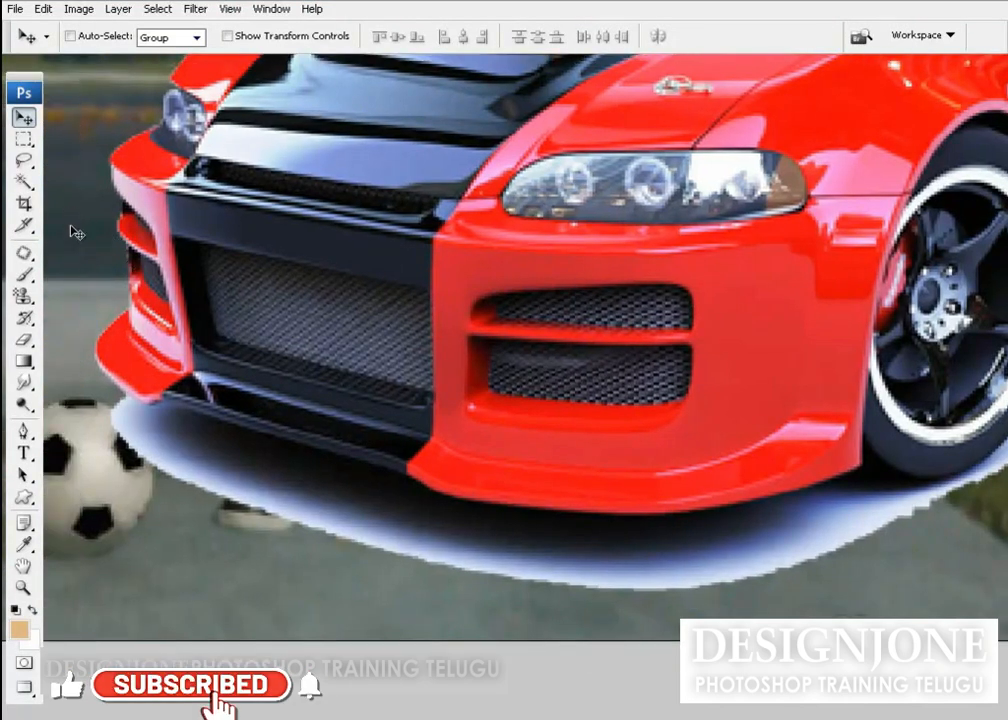
- Set the Eraser to a soft round brush with 0% hardness and a 30 px diameter
key("e")
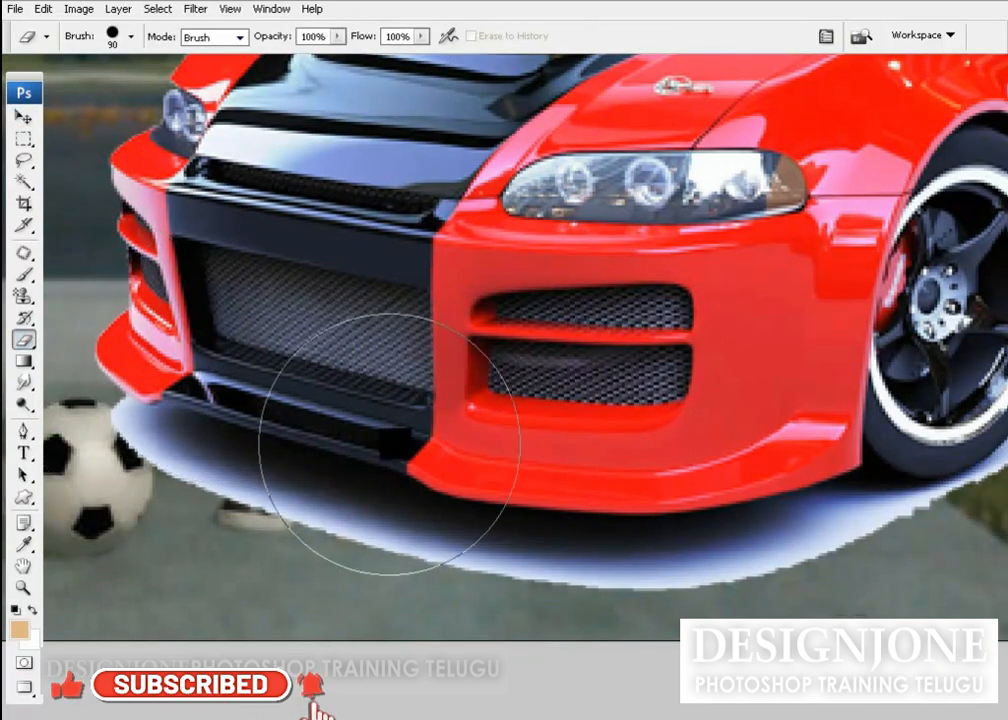
key("bracketleft")
key("bracketleft")
key("bracketleft")
left_click(131, 38)
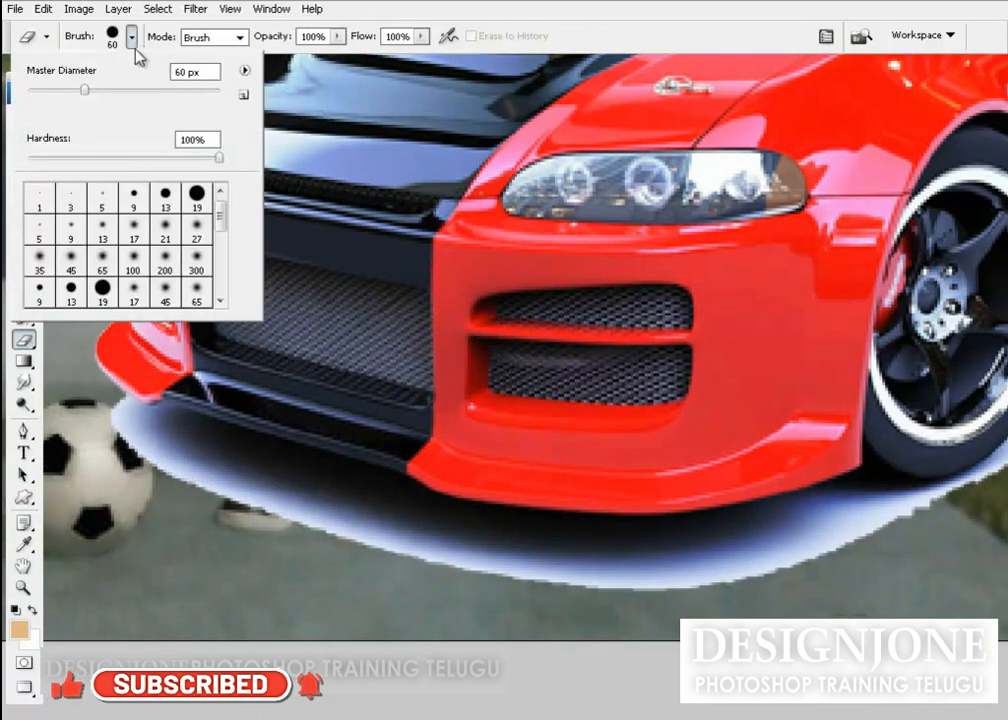
left_click_drag(137, 162, 31, 168)
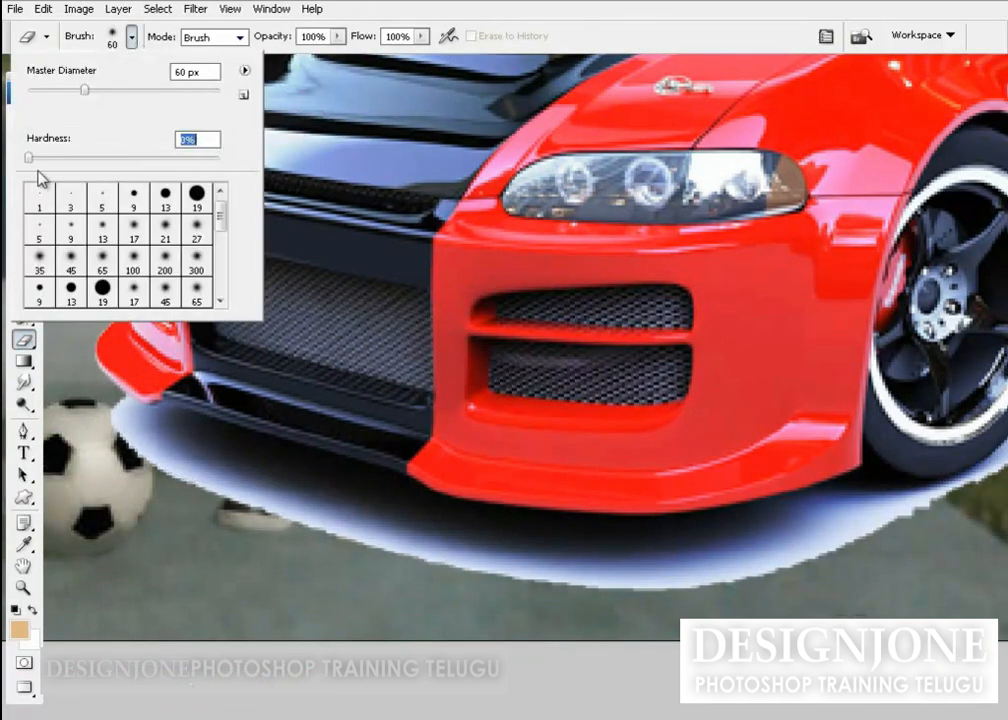
left_click(661, 23)
key("bracketleft")
key("bracketleft")
key("bracketleft")
key("bracketleft")
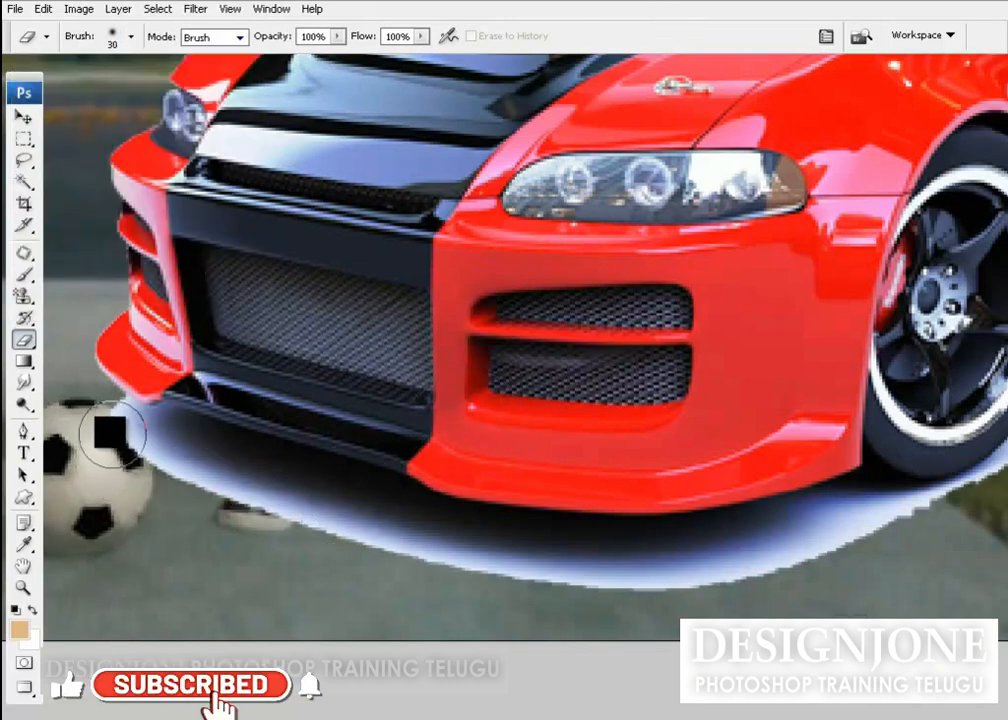
- Erase the white fringe beneath the car's front bumper, front wheel and side skirt with a soft 25 px brush
mouse_move(103, 411)
left_mouse_down()
mouse_move(149, 457)
mouse_move(205, 485)
mouse_move(353, 541)
mouse_move(214, 498)
mouse_move(157, 437)
left_mouse_up()
key("bracketright")
key("bracketright")
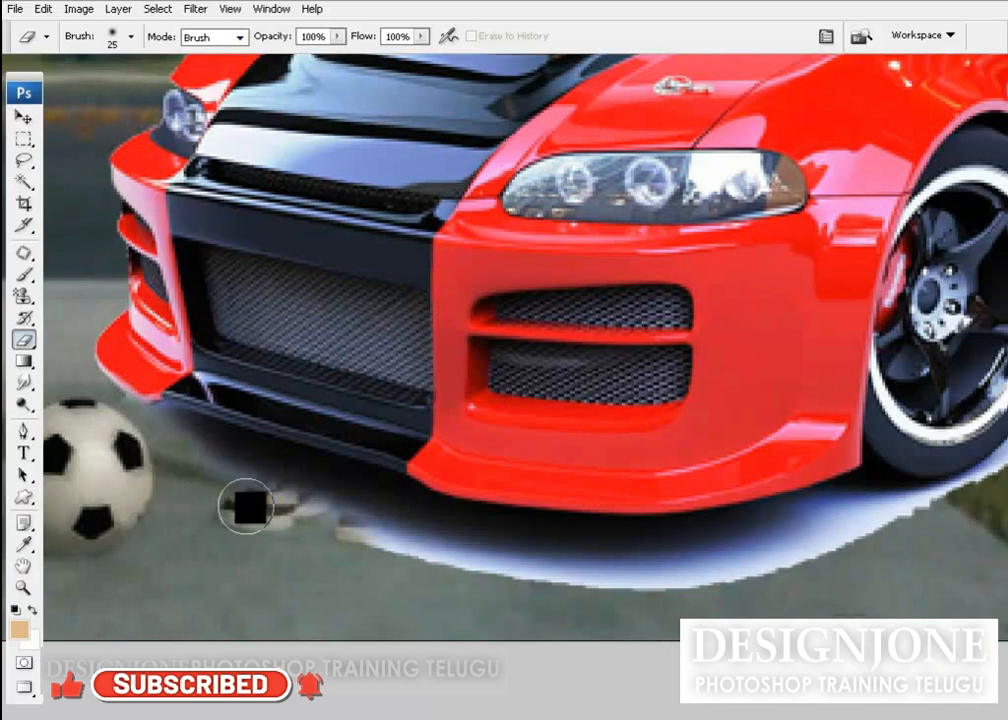
mouse_move(260, 497)
left_mouse_down()
mouse_move(396, 548)
mouse_move(547, 568)
mouse_move(785, 572)
mouse_move(923, 541)
mouse_move(644, 548)
mouse_move(338, 580)
mouse_move(327, 558)
mouse_move(463, 518)
mouse_move(393, 558)
mouse_move(488, 482)
mouse_move(573, 382)
mouse_move(796, 237)
mouse_move(693, 280)
mouse_move(510, 408)
mouse_move(432, 531)
mouse_move(406, 545)
mouse_move(437, 516)
mouse_move(437, 531)
mouse_move(467, 519)
mouse_move(508, 431)
mouse_move(536, 408)
left_mouse_up()
key("bracketleft")
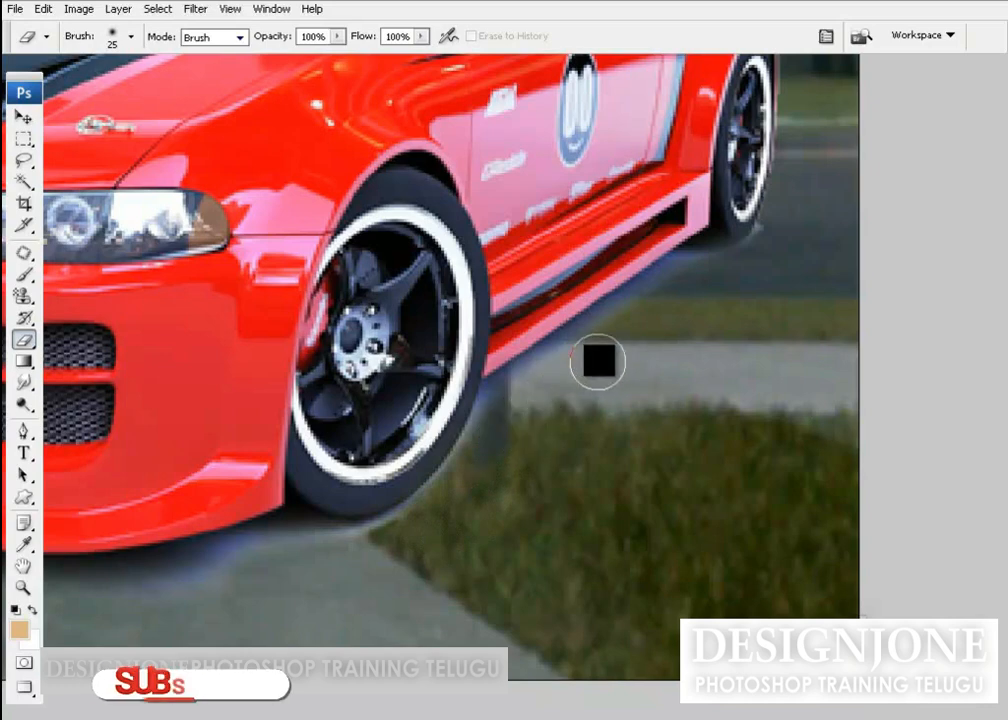
left_click_drag(362, 569, 743, 530)
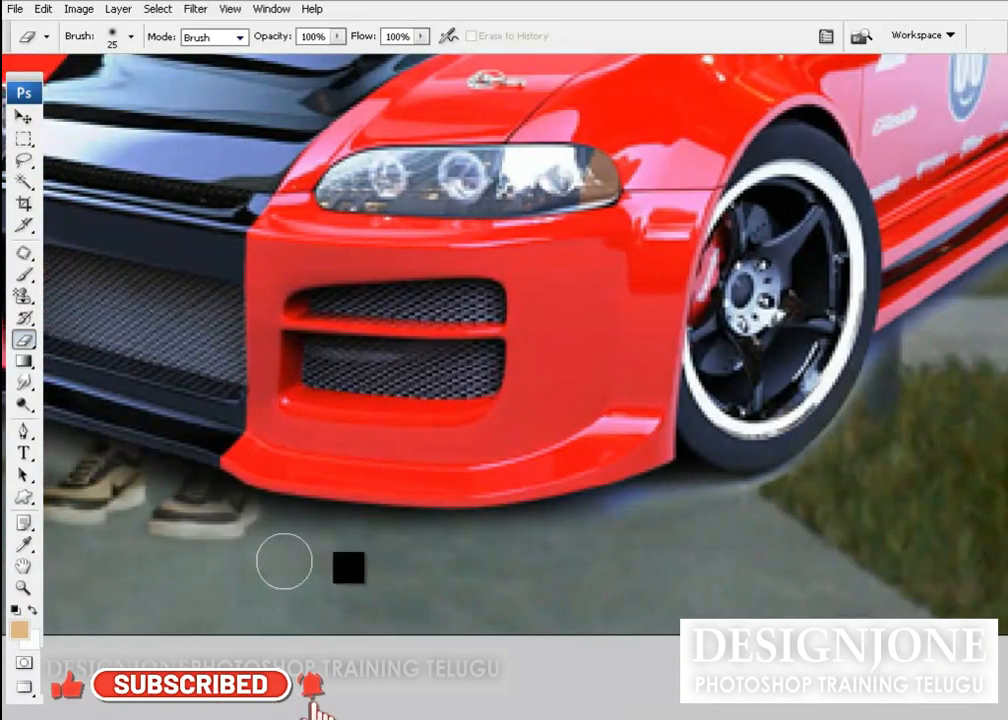
key("ctrl+minus")
key("ctrl+minus")
key("v")
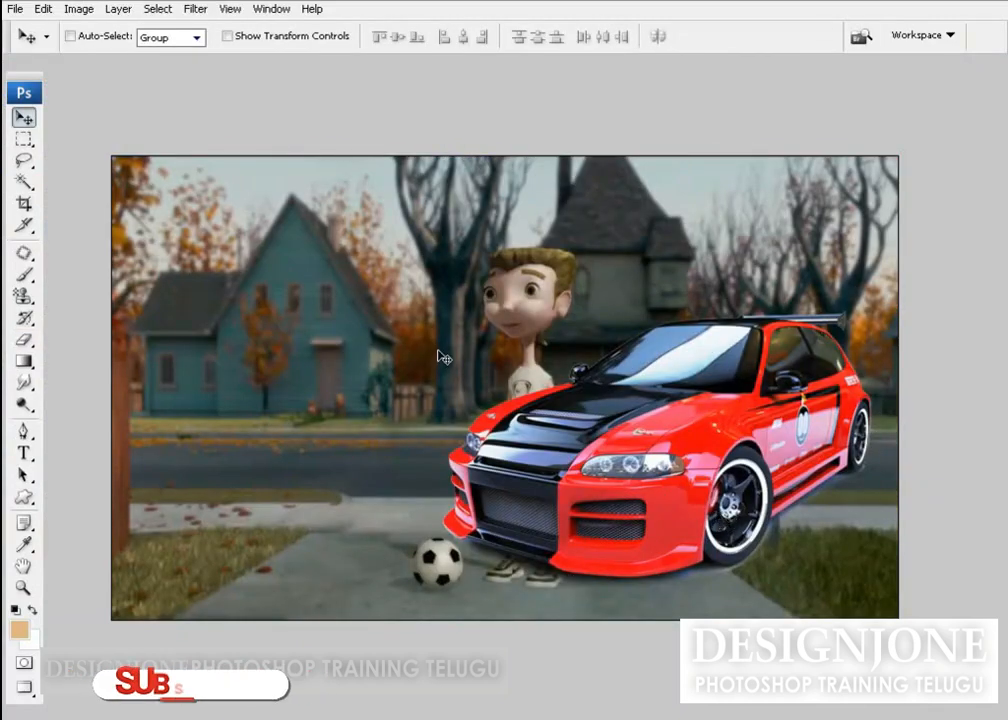
left_click(43, 9)
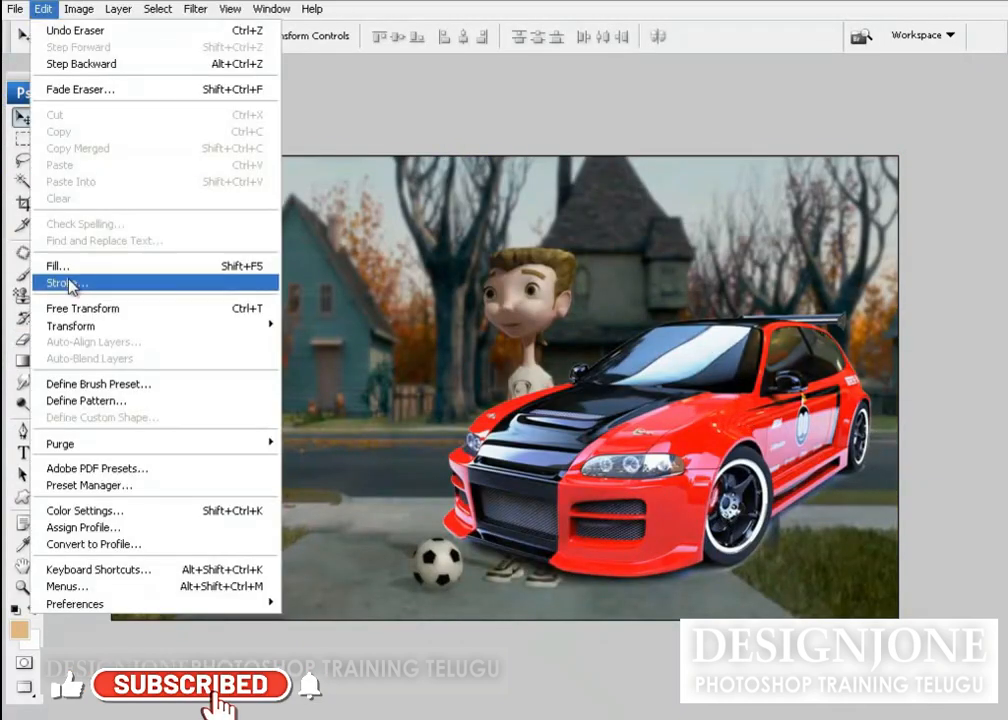
left_click(82, 308)
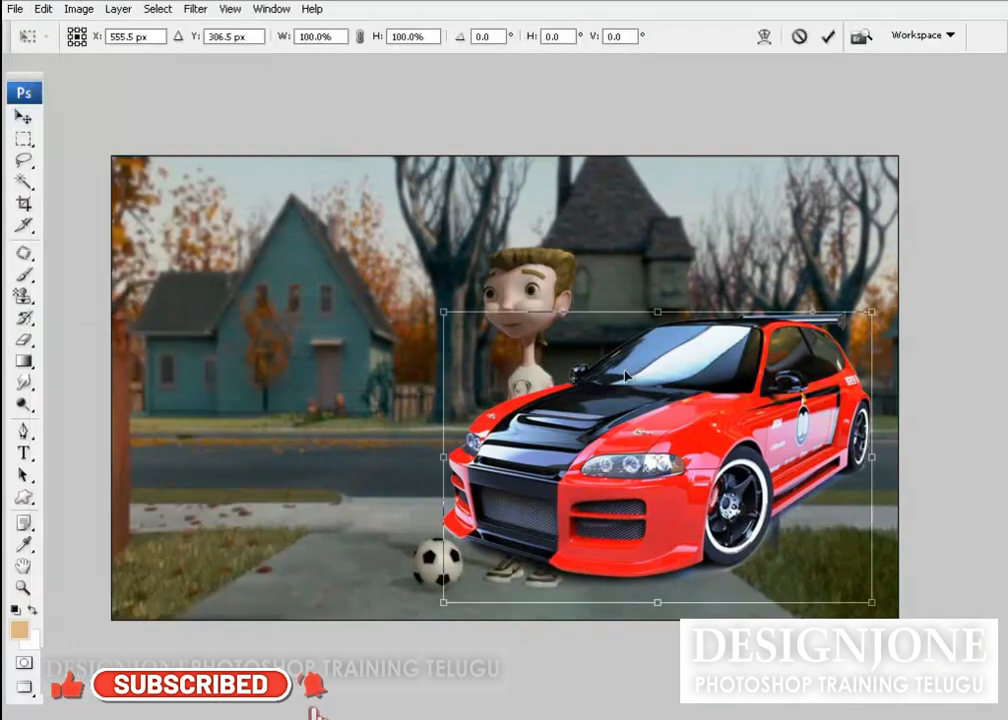
left_click_drag(432, 316, 697, 351)
left_click_drag(702, 352, 711, 362)
left_click_drag(789, 428, 790, 418)
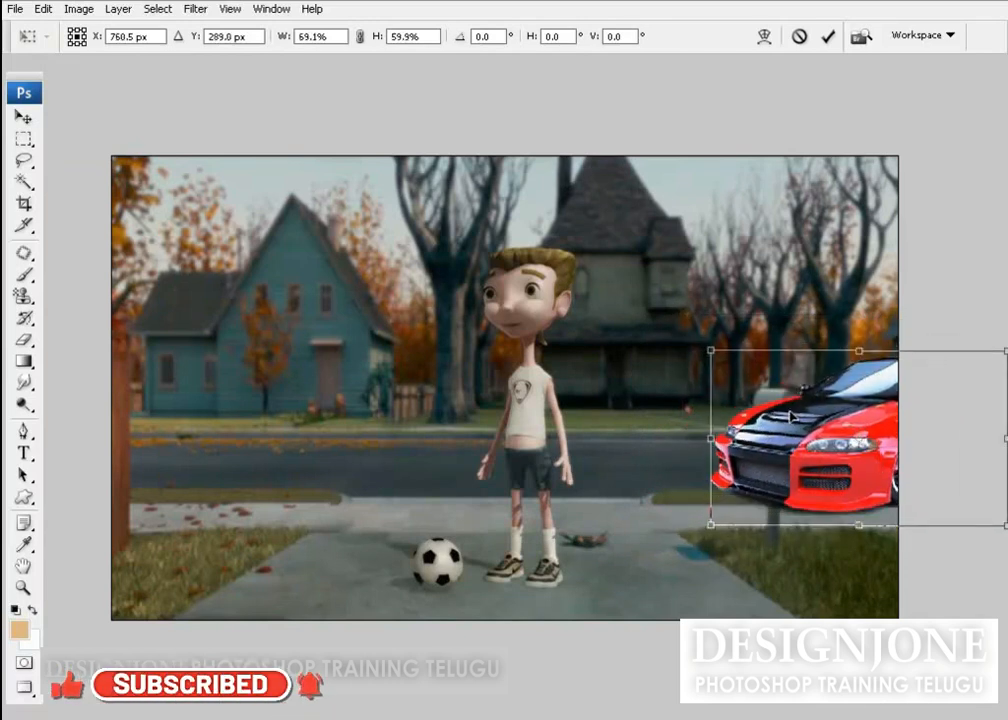
key("ctrl+z")
key("Return")
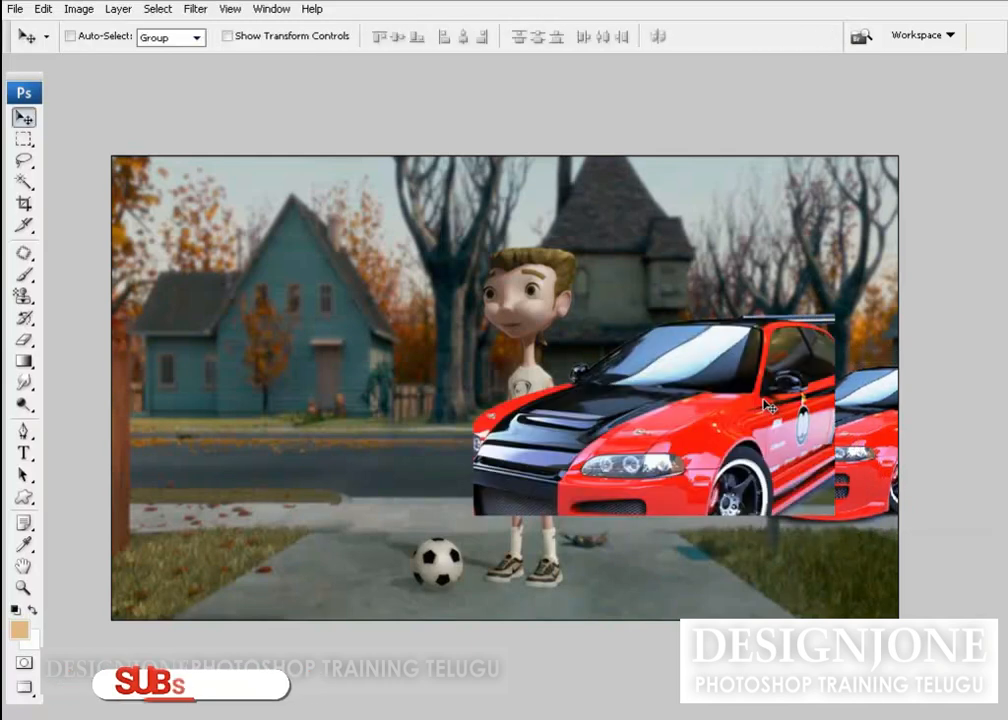
- Scale the car proportionally to 52.3% with Free Transform and place it on the road at the scene's right edge, overlapping the mailbox
key("ctrl+t")
left_click_drag(523, 377, 547, 386)
left_click_drag(737, 422, 817, 427)
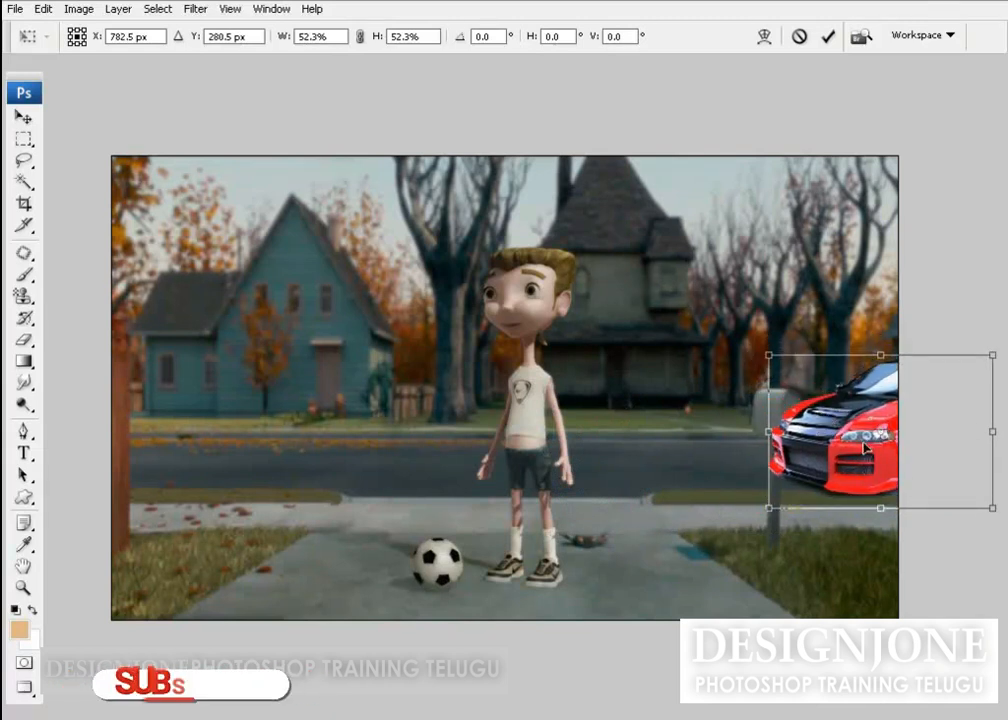
left_click_drag(853, 444, 853, 435)
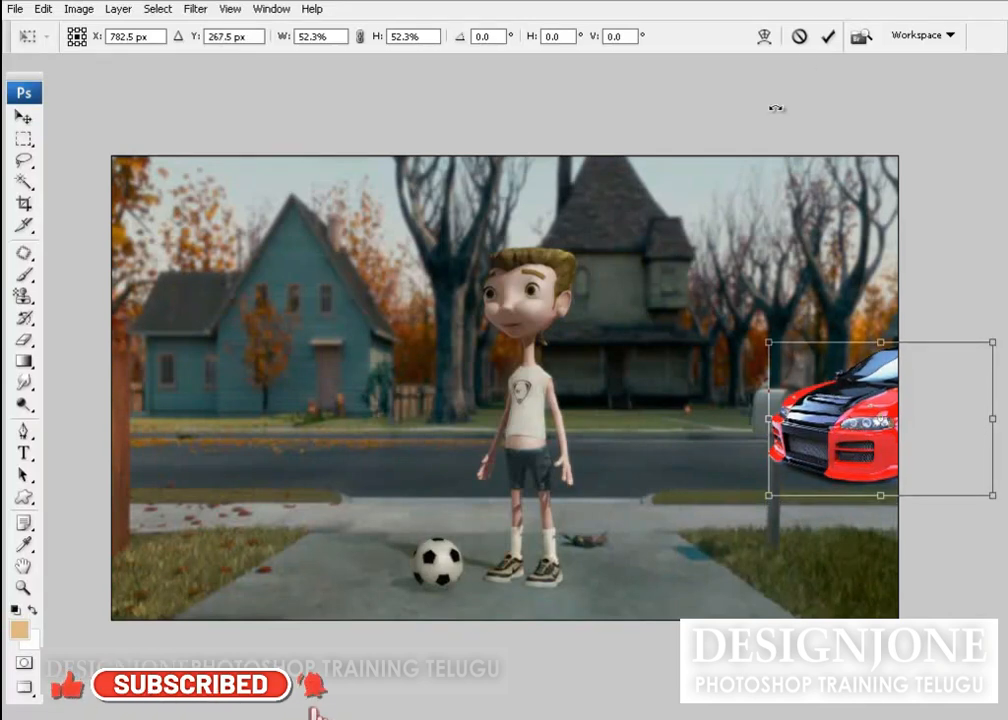
left_click(829, 37)
left_click_drag(743, 344, 862, 498)
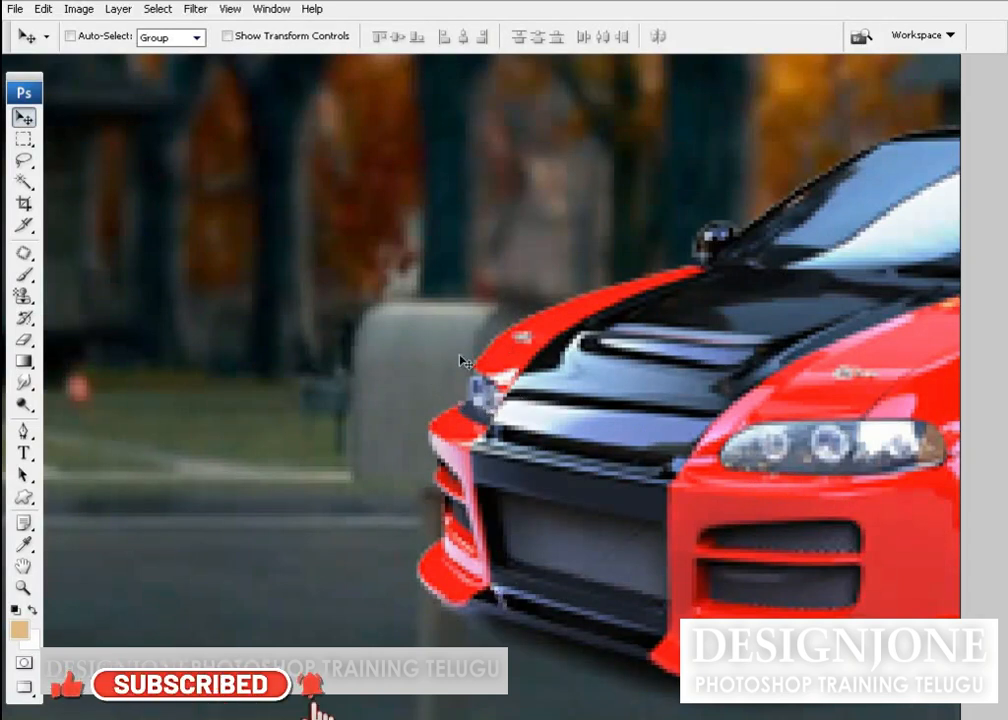
key("ctrl+minus")
key("ctrl+minus")
key("ctrl+minus")
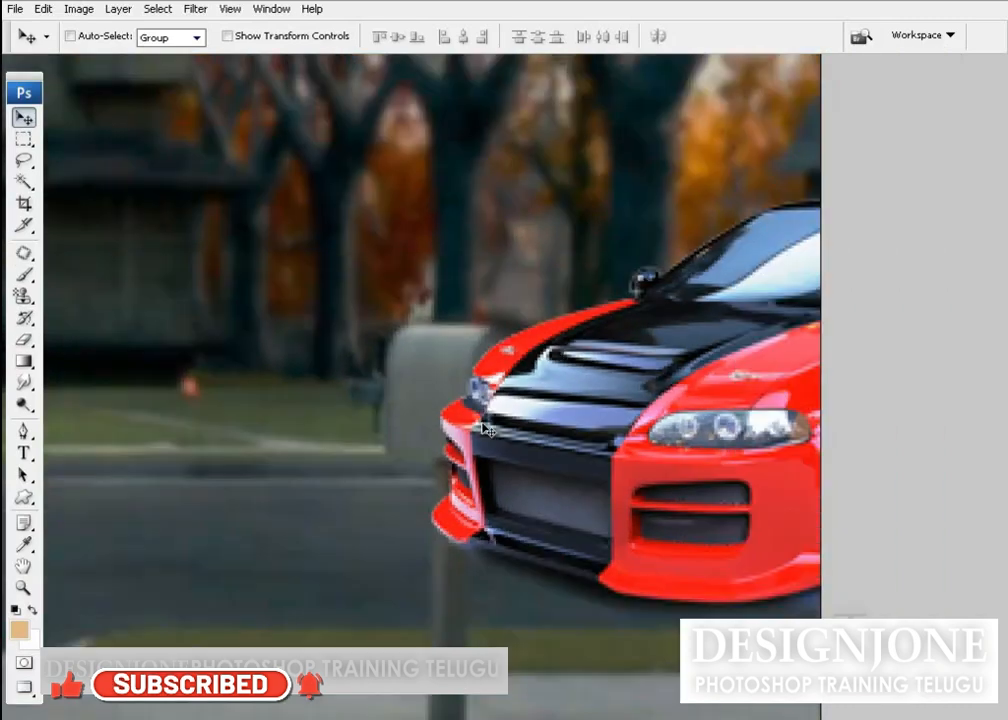
key("ctrl+minus")
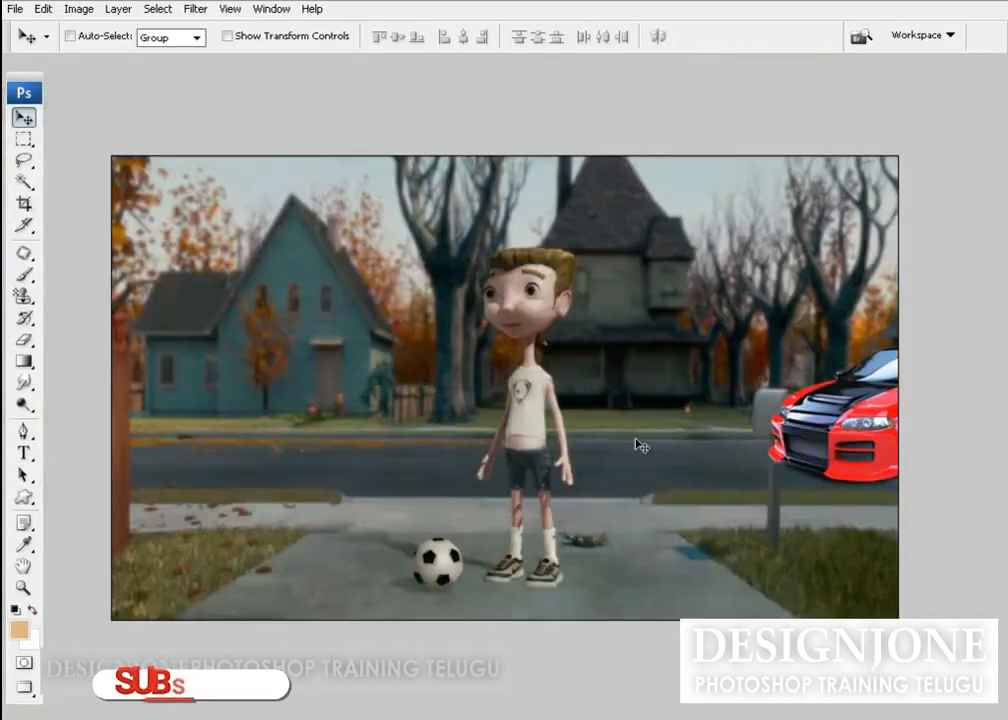
- Display the layer list and temporarily hide Layer 2 to examine the mailbox behind the car
key("F7")
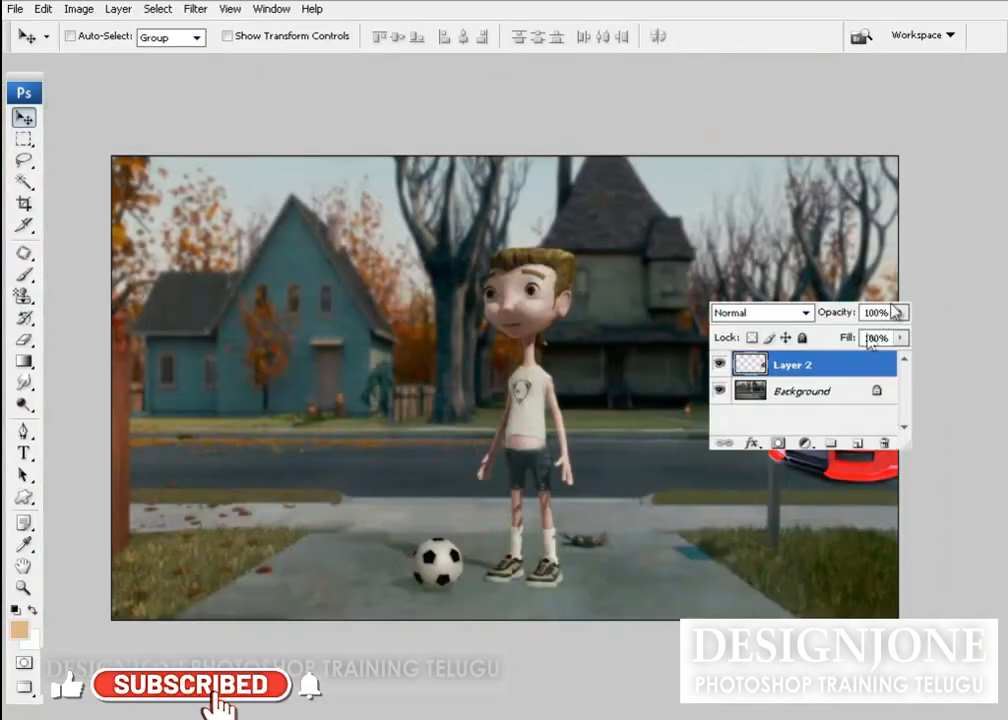
key("F7")
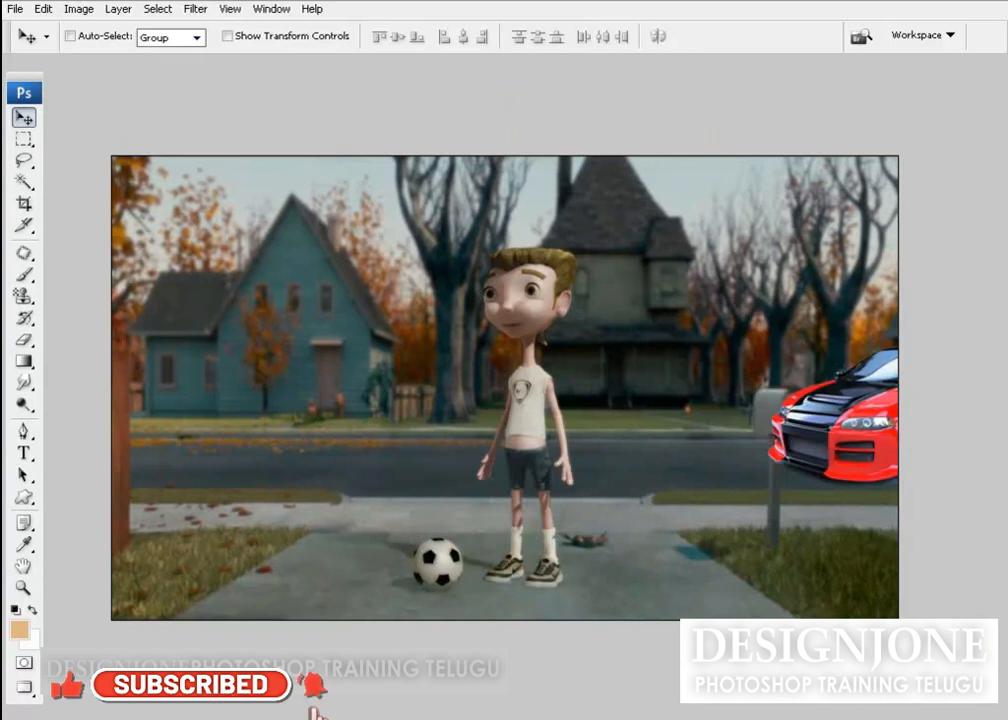
key("F7")
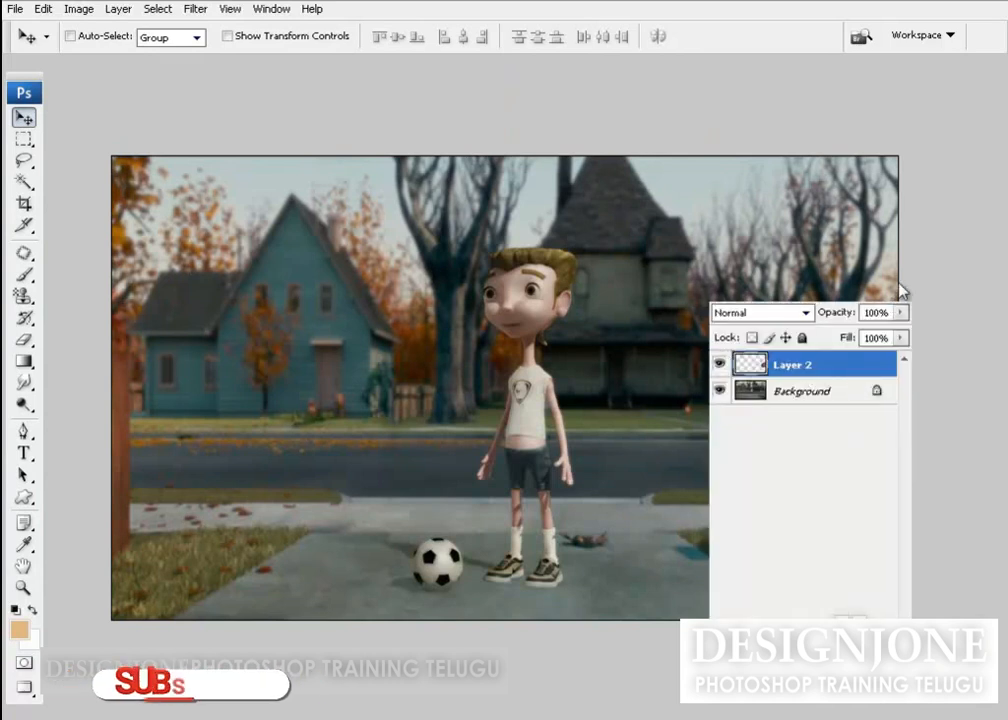
key("F7")
left_click(271, 9)
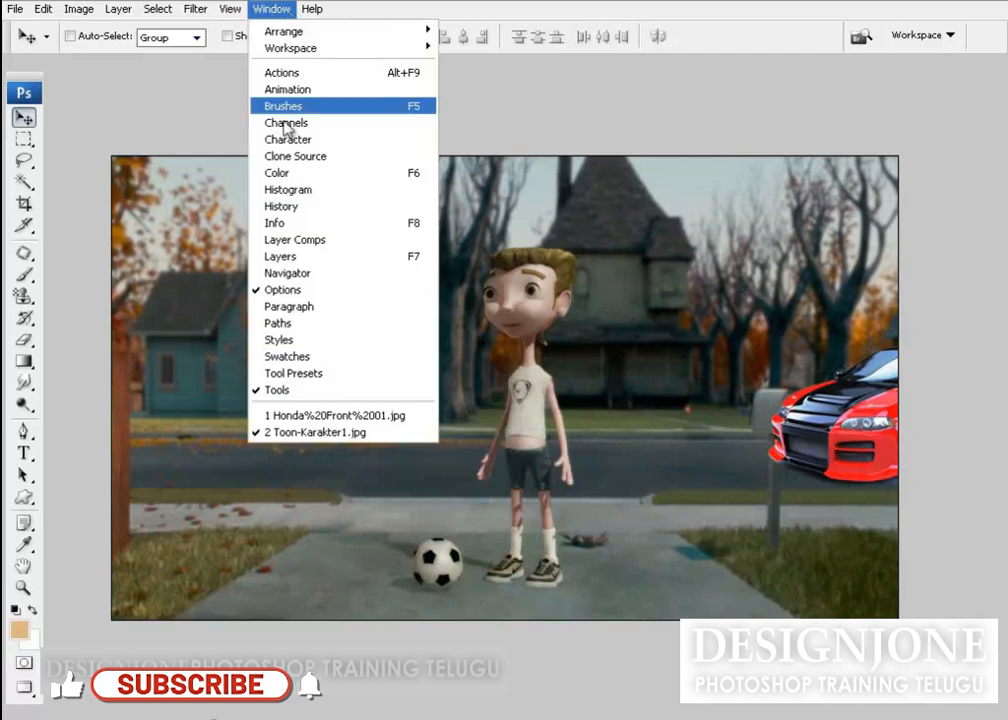
left_click(280, 256)
left_click_drag(590, 316, 334, 322)
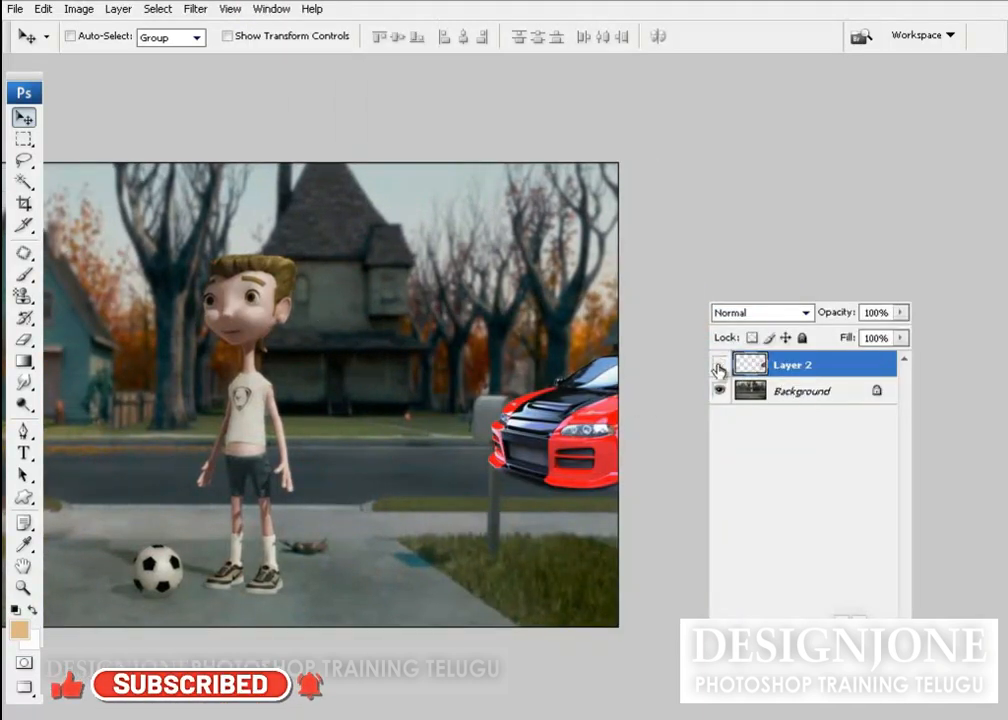
left_click(718, 367)
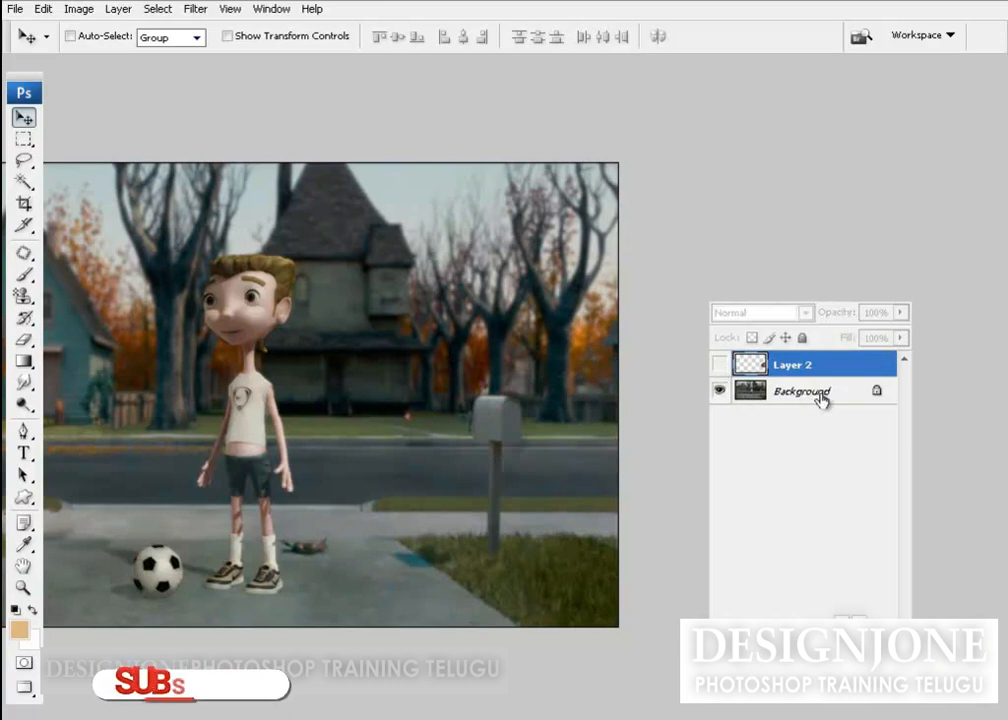
left_click(719, 366)
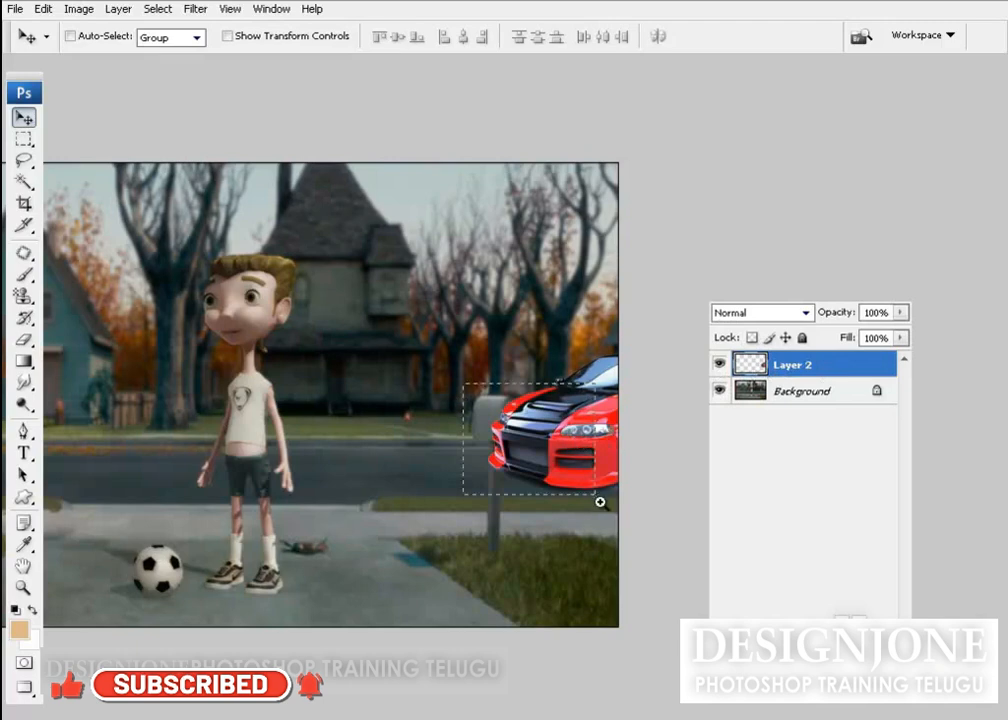
- Lower the opacity of Layer 2 to 11% so the mailbox can be traced through the car
left_click_drag(600, 502, 602, 503)
left_click_drag(547, 384, 516, 365)
left_click_drag(904, 312, 839, 339)
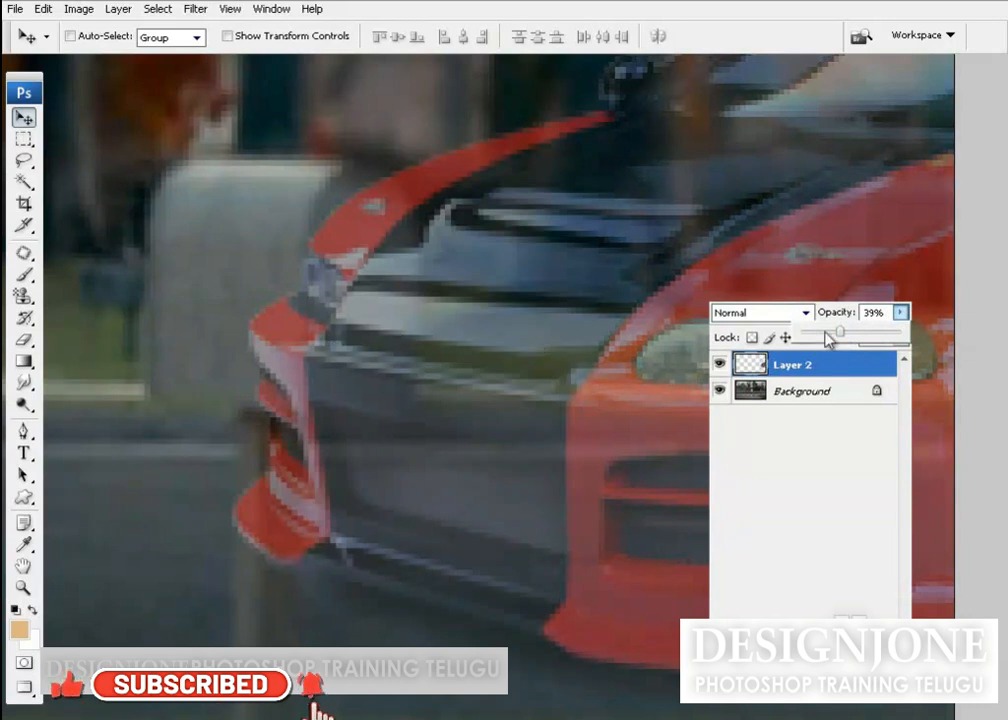
left_click_drag(820, 337, 817, 338)
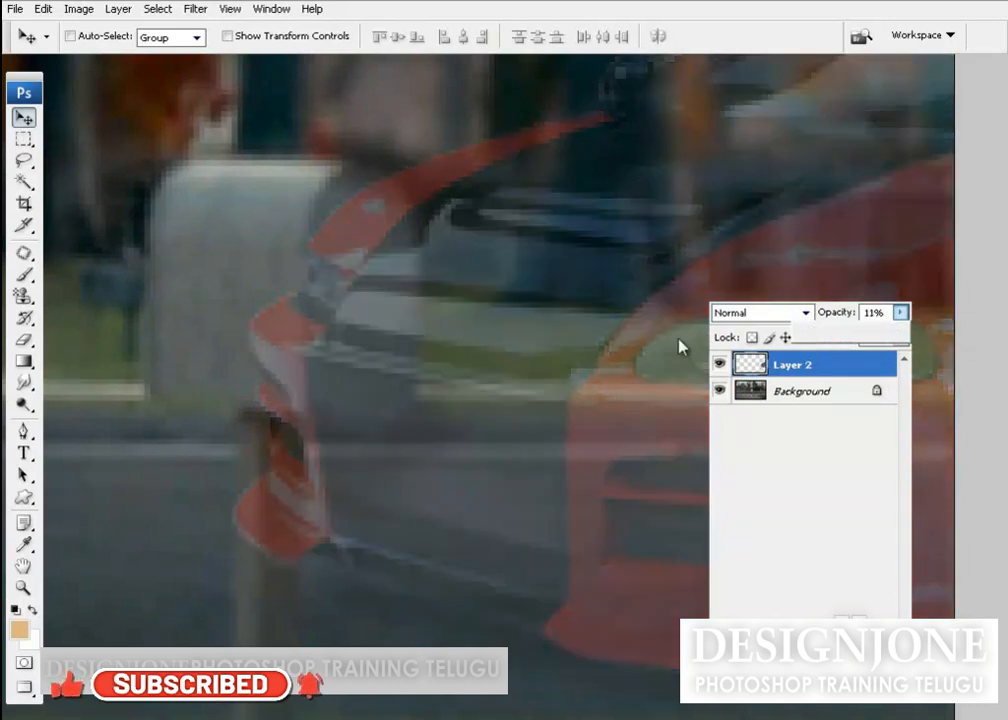
- Trace the mailbox and its post with the Pen tool and use the path as a selection to remove the overlapping part of the car
key("p")
left_click_drag(364, 176, 408, 204)
left_click_drag(416, 340, 408, 421)
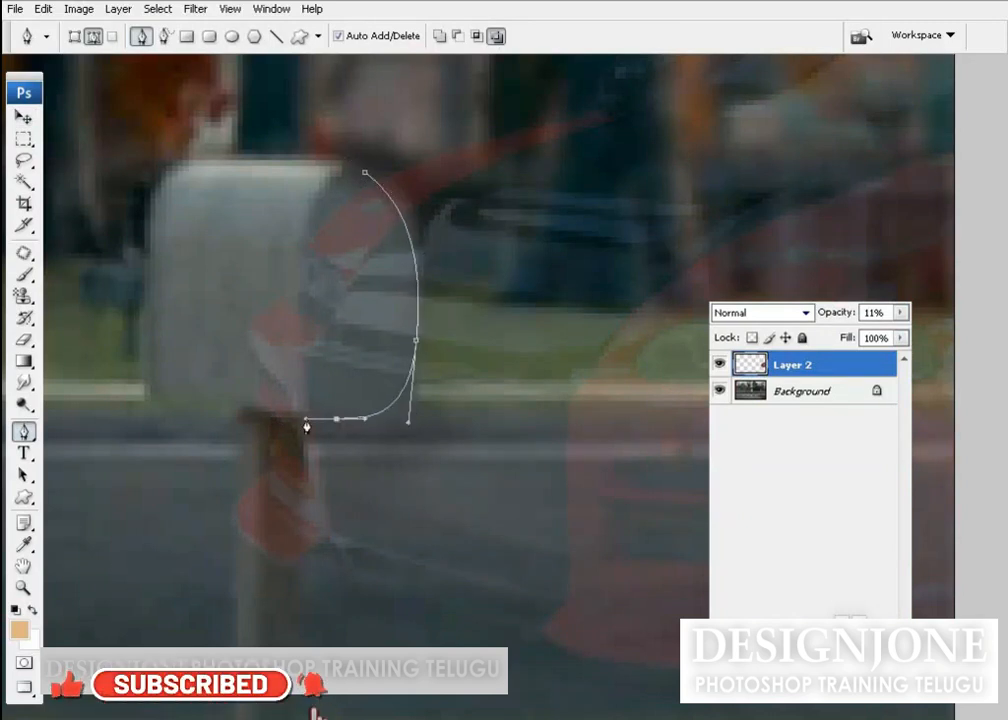
left_click_drag(322, 518, 310, 448)
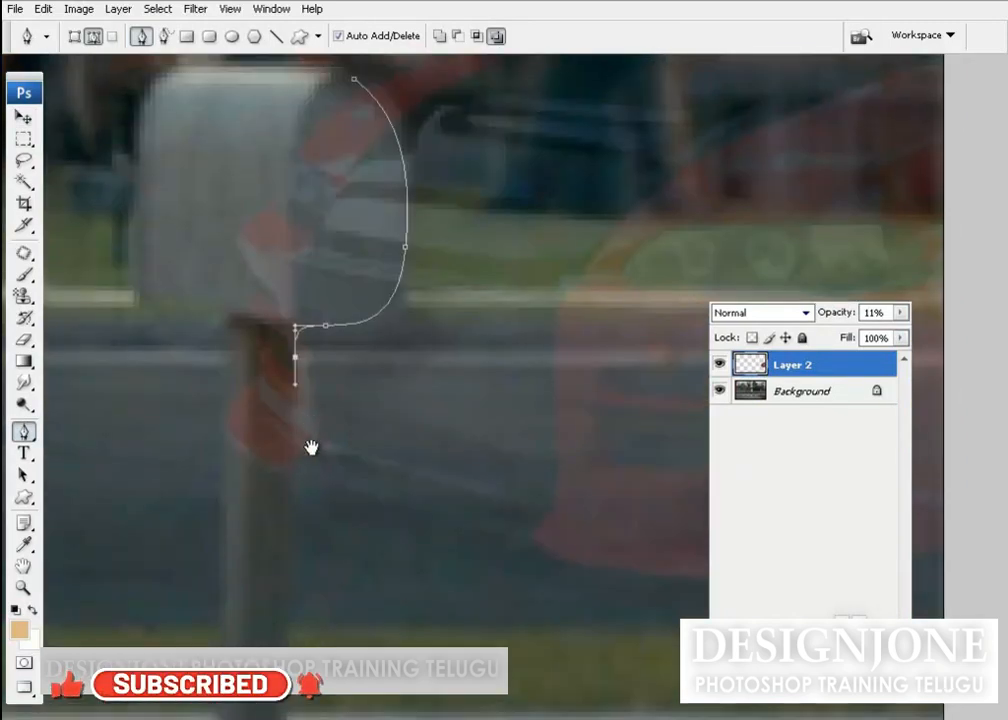
left_click_drag(287, 516, 287, 528)
left_click_drag(174, 427, 155, 384)
left_click(140, 309)
mouse_move(283, 84)
left_mouse_down()
mouse_move(318, 75)
mouse_move(292, 60)
mouse_move(296, 85)
left_mouse_up()
left_click(353, 103)
key("ctrl+Return")
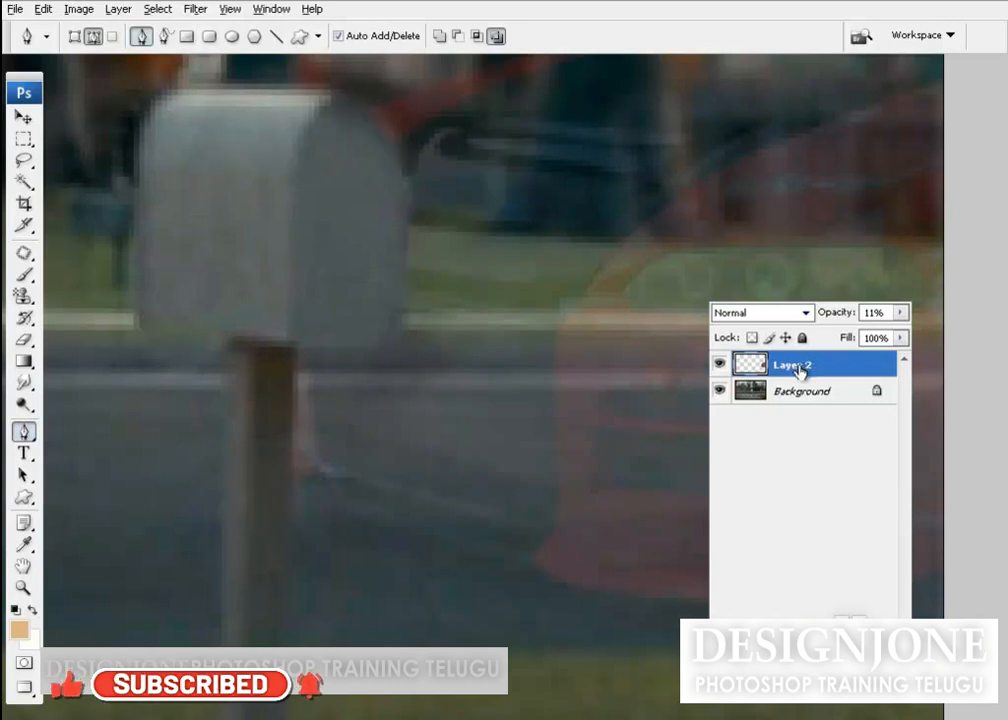
left_click(790, 396)
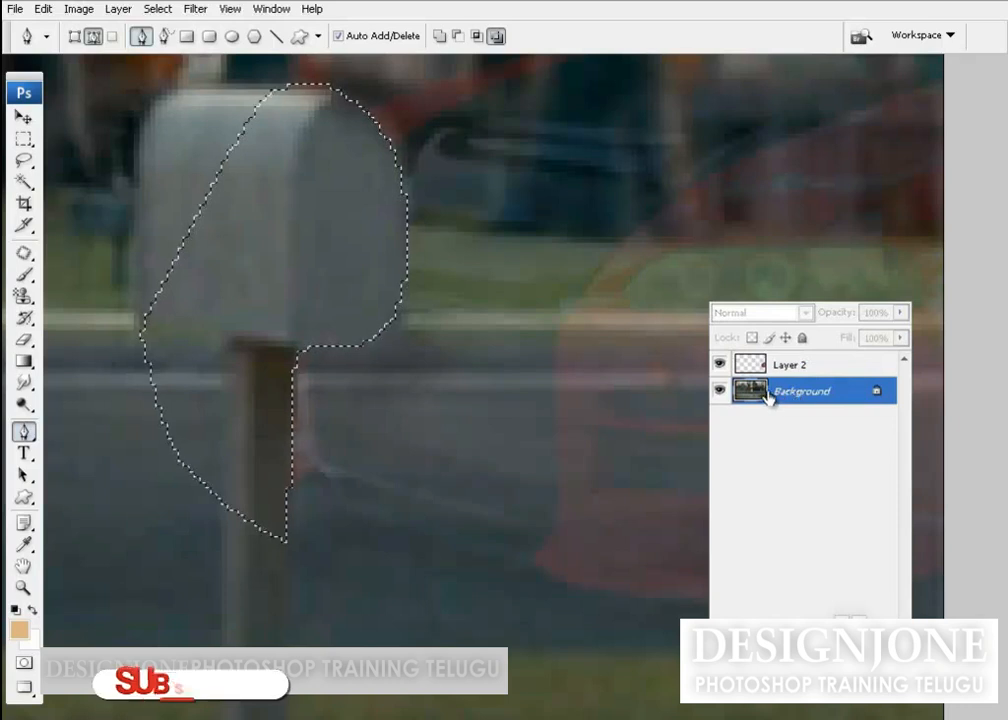
key("Delete")
key("ctrl+z")
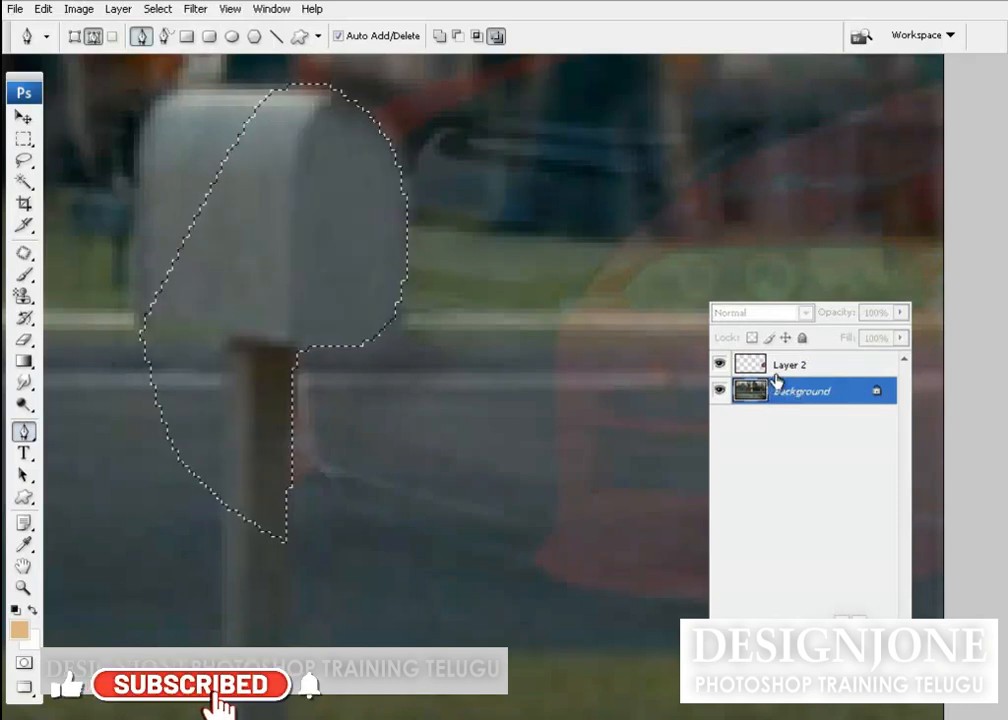
- Deselect the mailbox selection and restore the opacity of Layer 2 to 100%
left_click(783, 367)
key("v")
key("ctrl+d")
left_click(901, 312)
left_click_drag(886, 340, 905, 340)
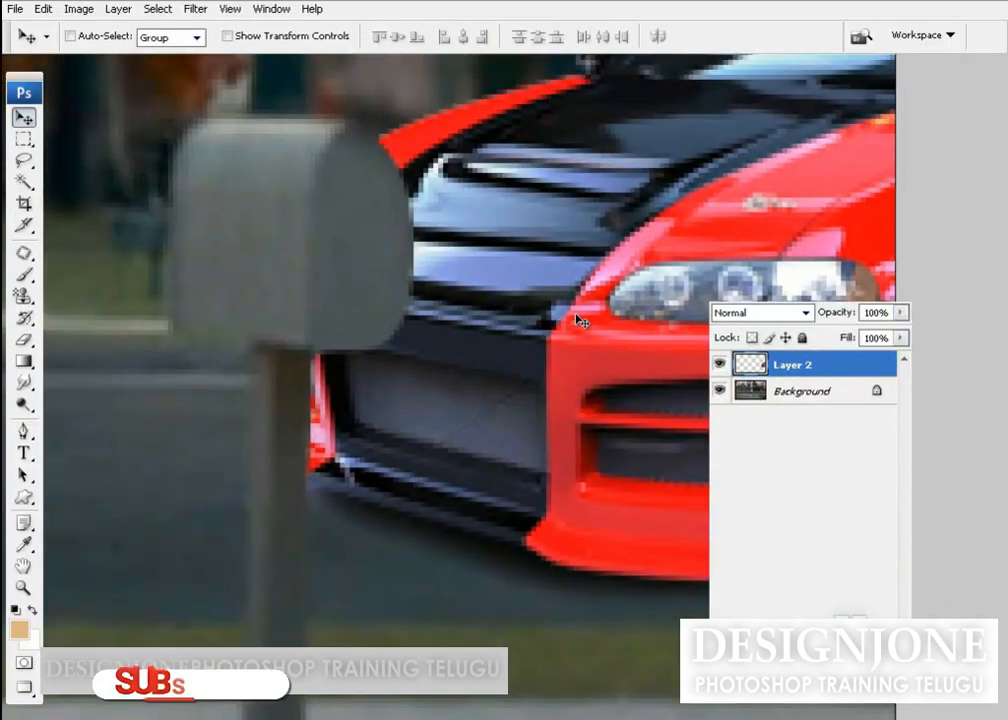
- Examine the whole scene with the car behind the mailbox, without the surrounding interface, and bring back the layer list
key("ctrl+minus")
key("ctrl+minus")
key("ctrl+minus")
key("ctrl+minus")
key("ctrl+minus")
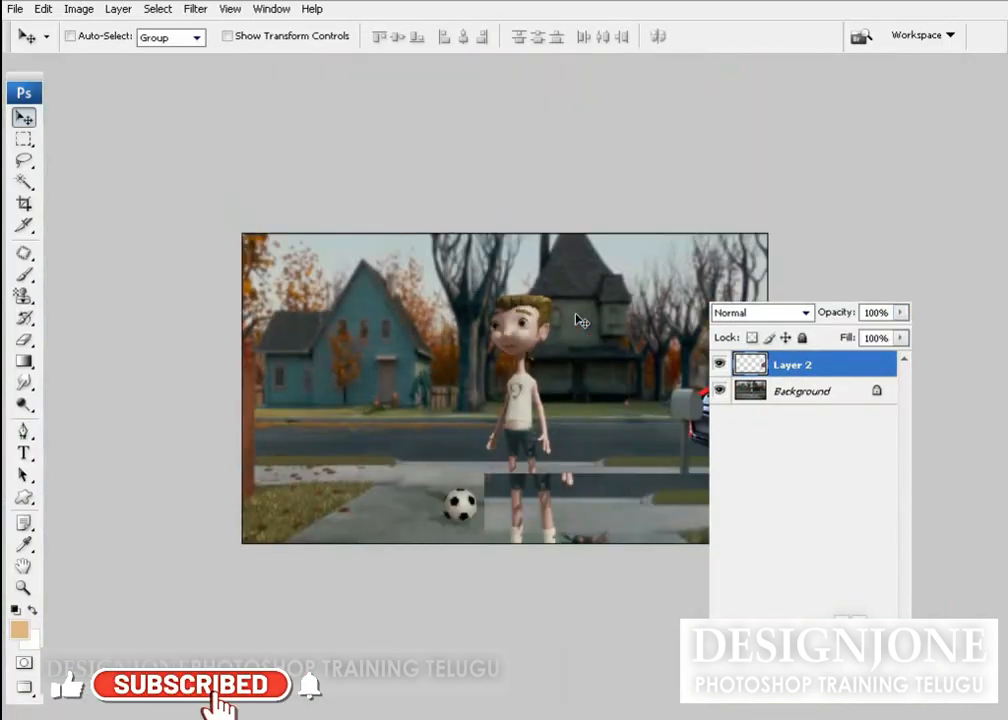
key("Tab")
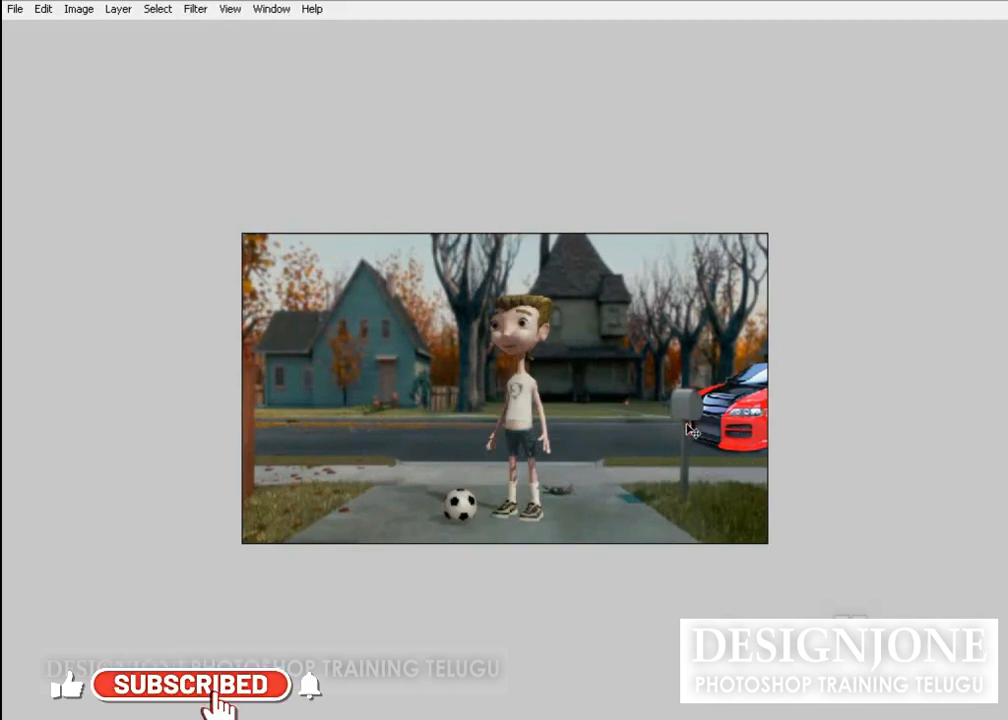
key("F7")
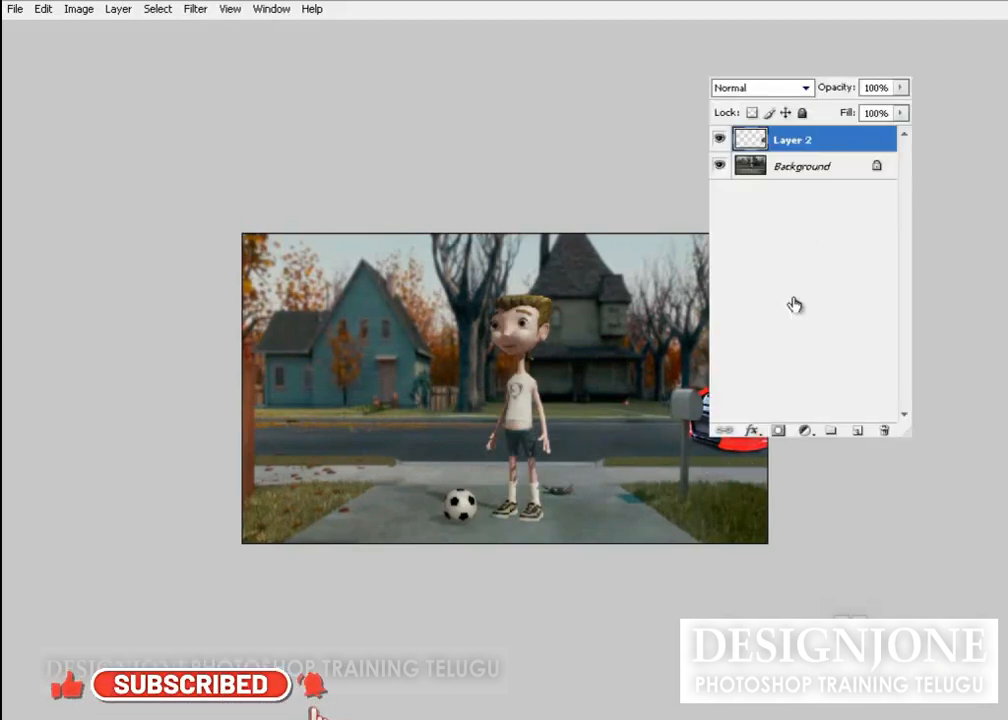
- With Background active, draw a nearly circular selection with a 10 px feather over the teal house's roof and reset the foreground color to black
left_click(786, 180)
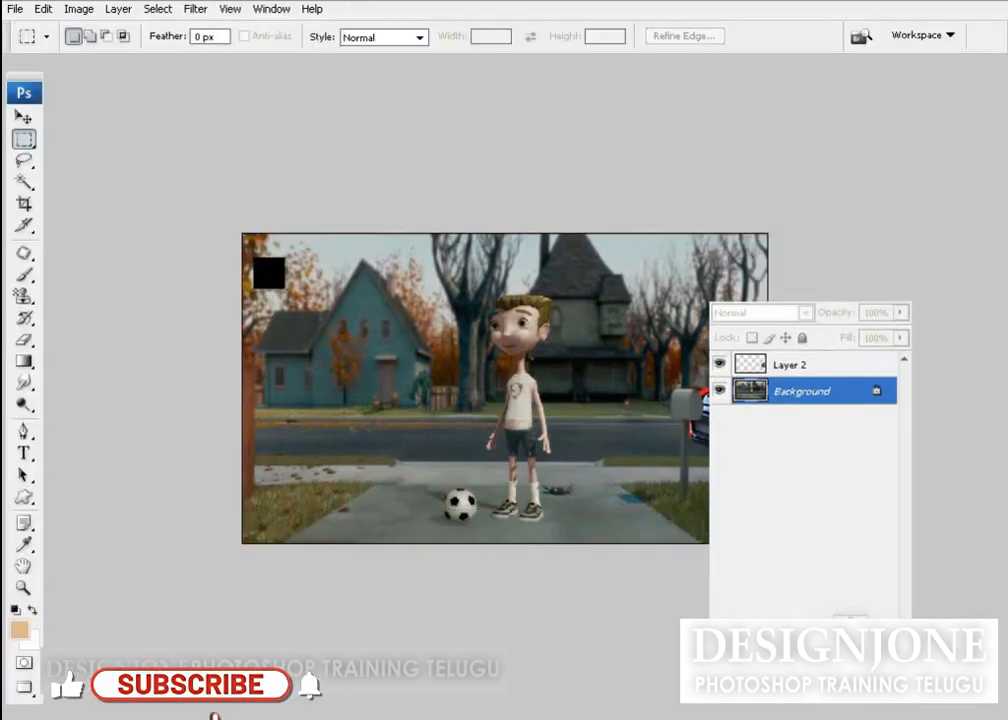
left_click_drag(24, 139, 72, 159)
left_click_drag(277, 271, 361, 349)
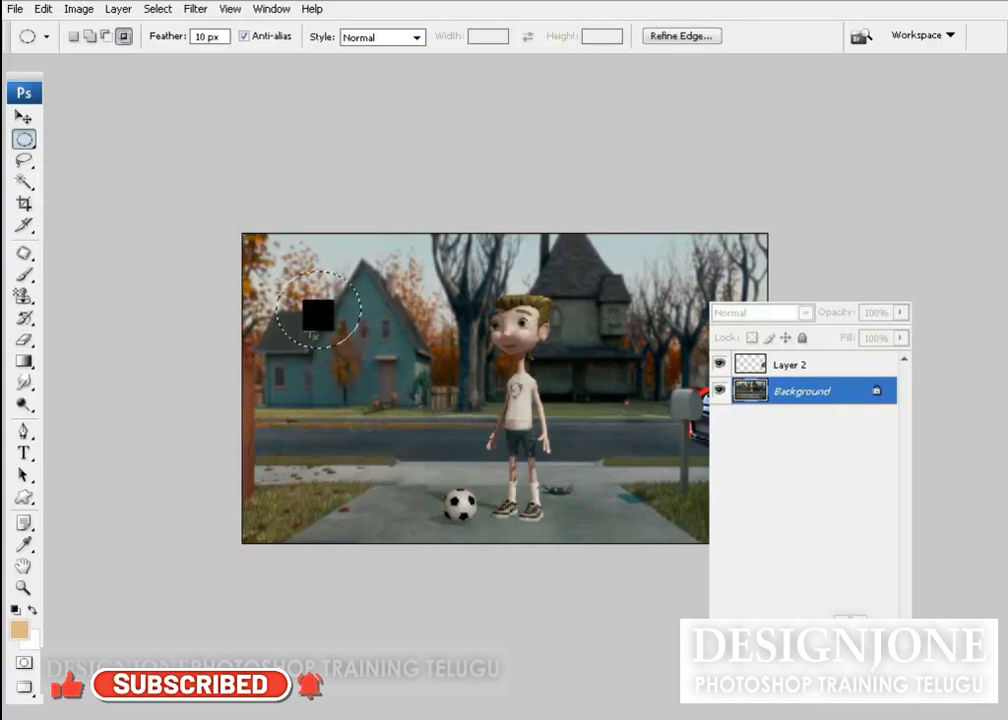
key("d")
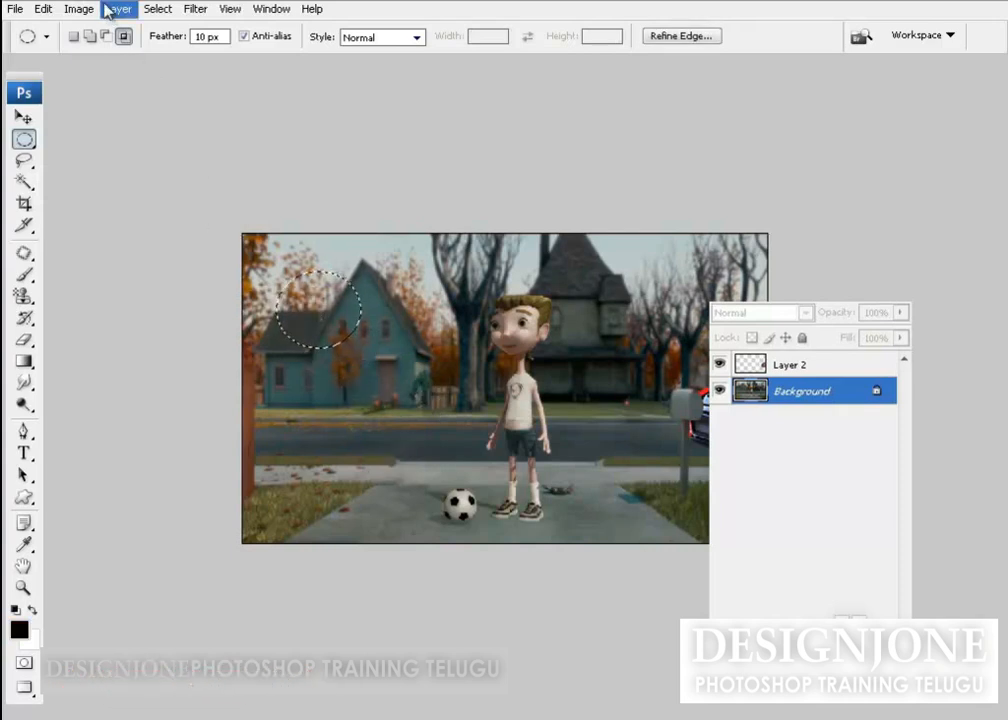
- Try filling the circular selection with the foreground color directly on the Background layer and moving the spot, and undo the fill
left_click(44, 9)
left_click(103, 263)
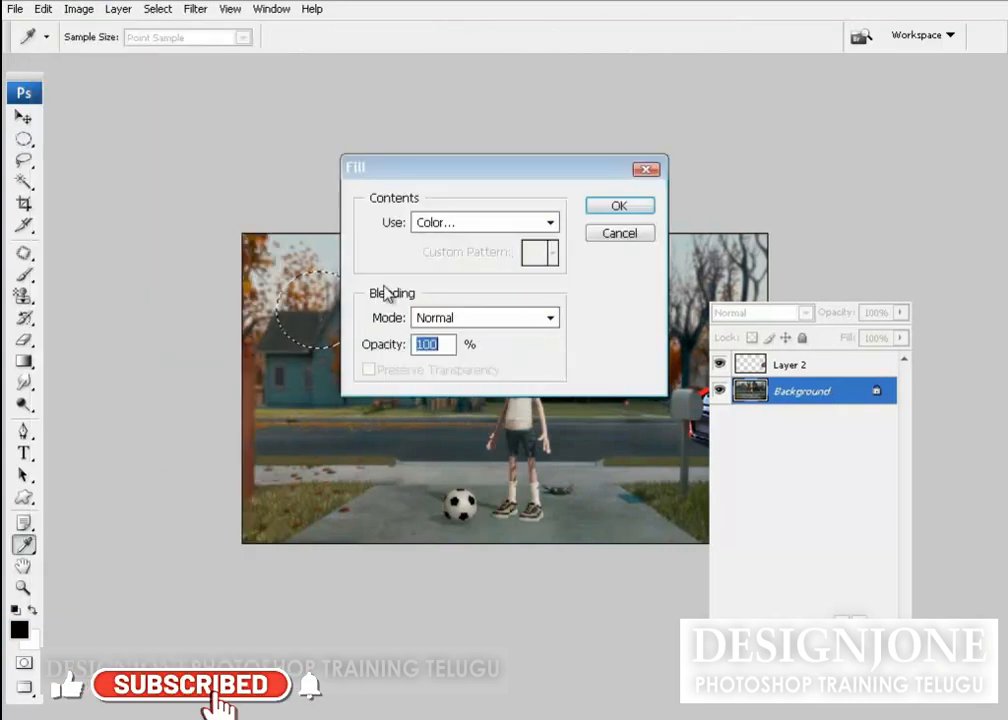
left_click(550, 225)
left_click(541, 240)
left_click(606, 210)
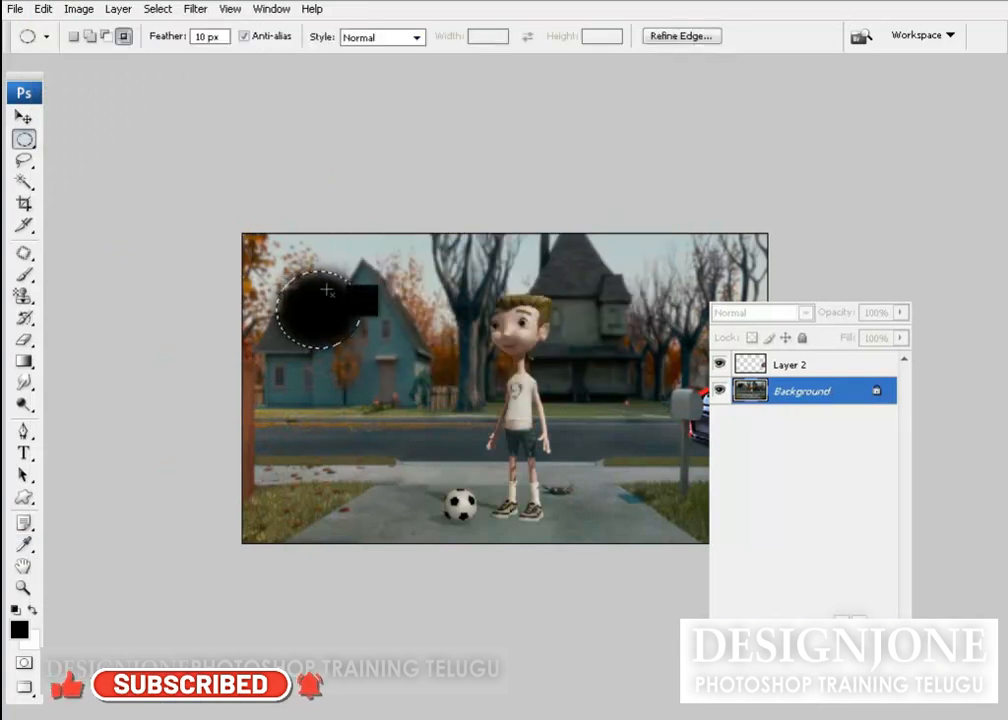
key("ctrl+d")
key("v")
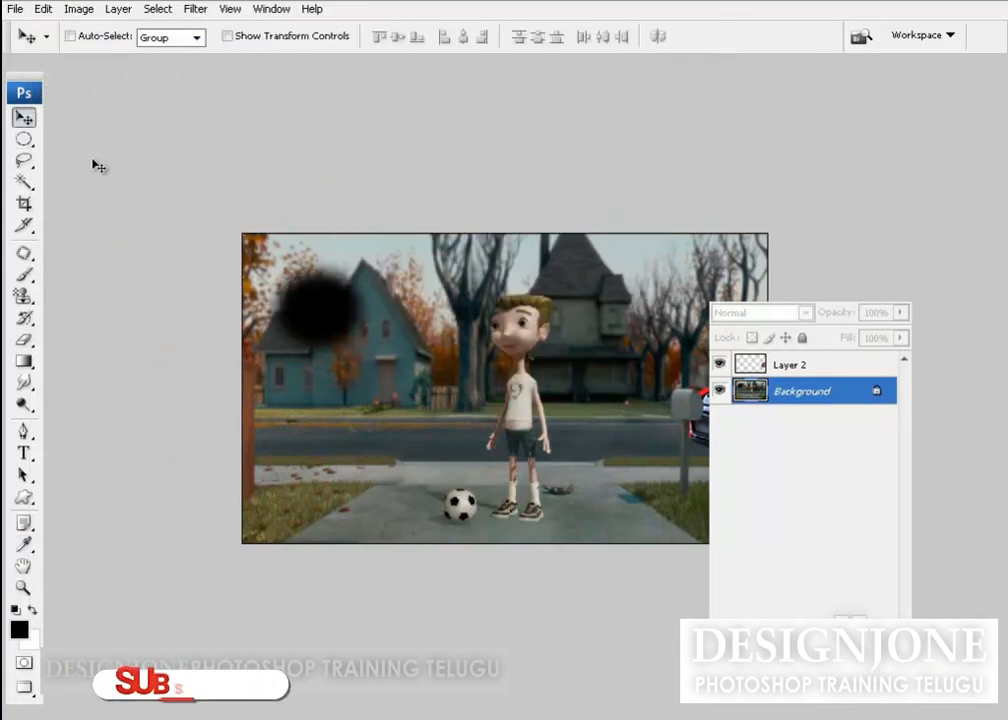
left_click(518, 301)
left_click(523, 295)
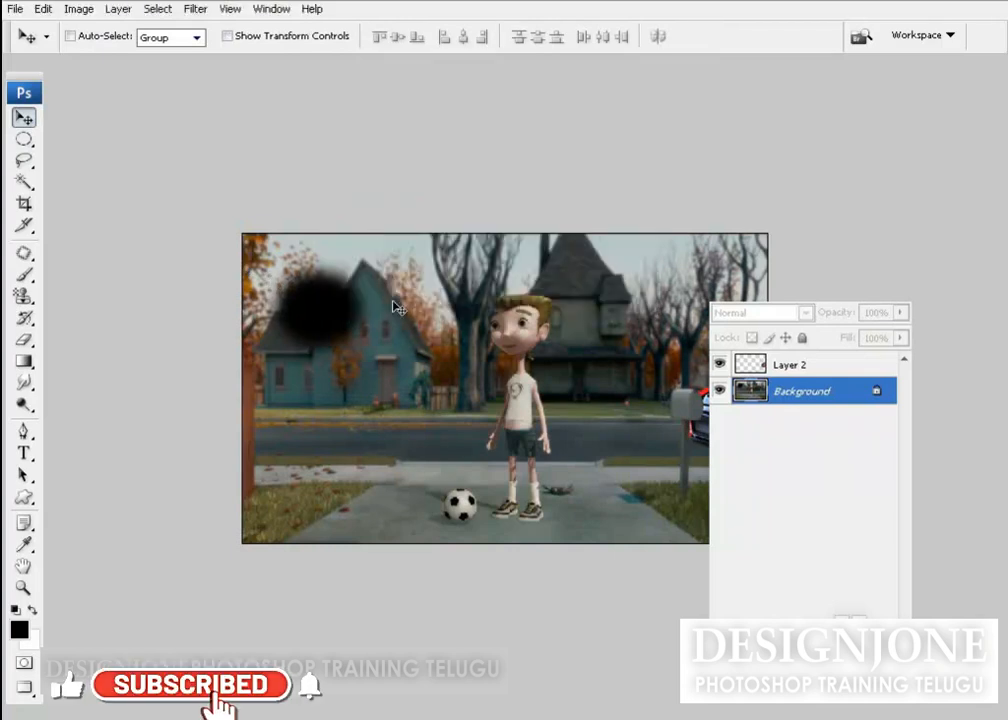
key("ctrl+alt+z")
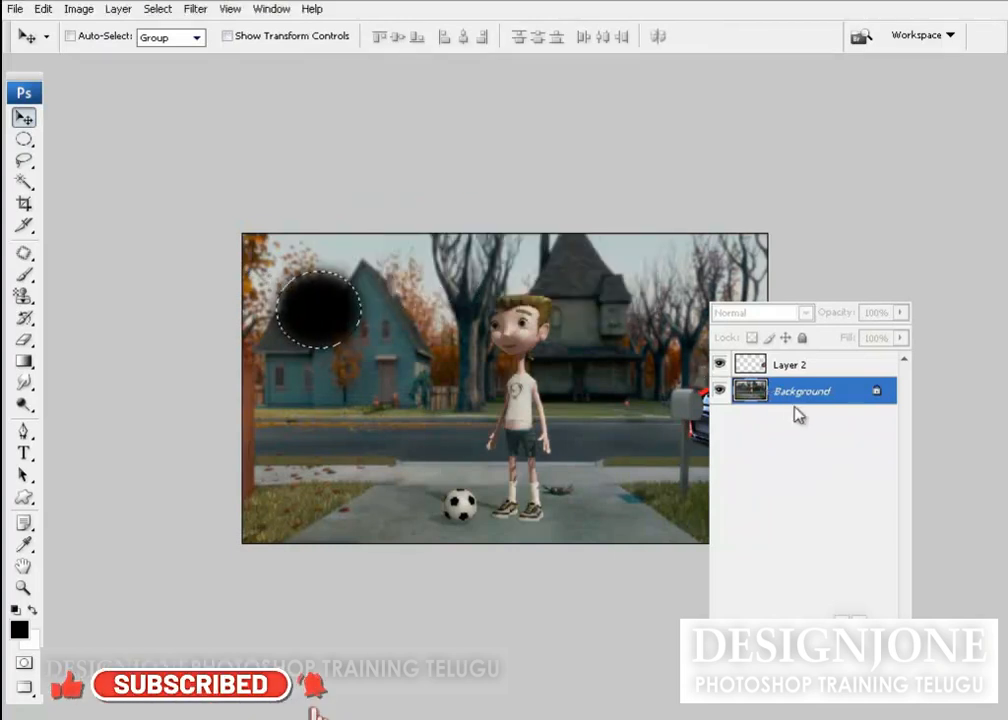
key("ctrl+alt+z")
- Try filling the circular selection with the foreground color on Layer 2 and moving it, and undo back to the selection on Background
left_click(777, 366)
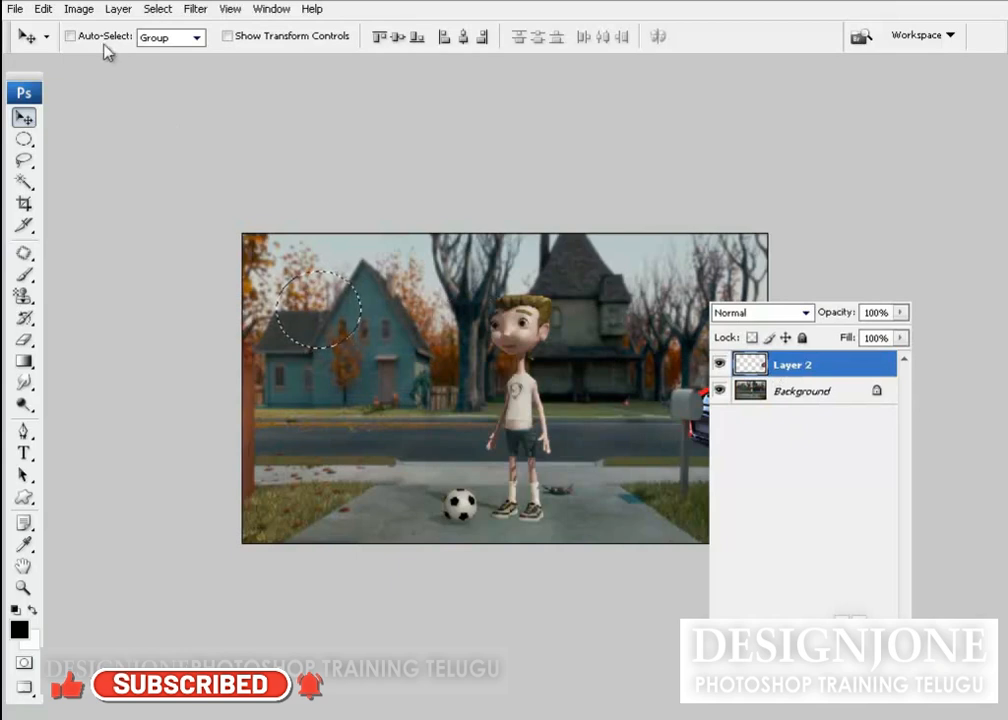
left_click(43, 9)
left_click(60, 263)
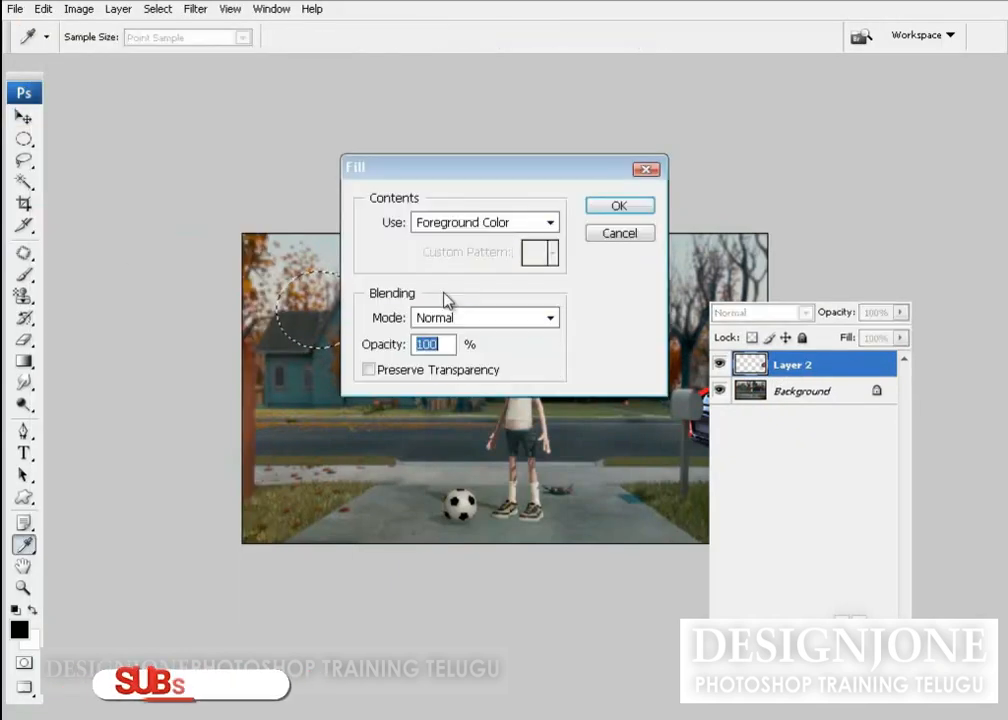
left_click(621, 207)
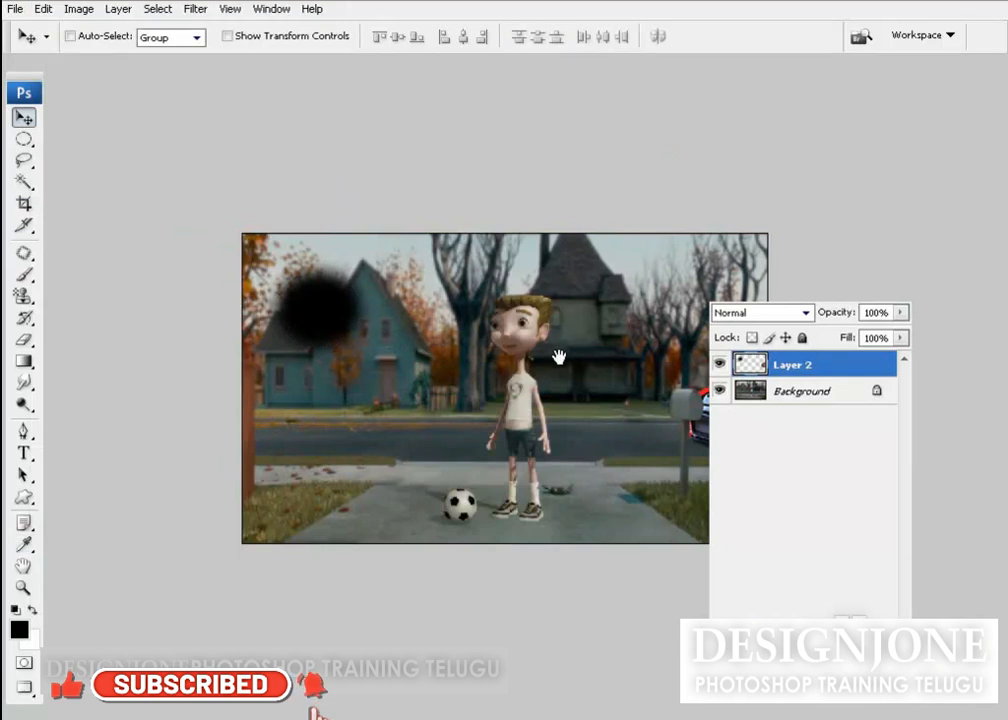
left_click_drag(559, 357, 321, 348)
left_click_drag(228, 335, 281, 382)
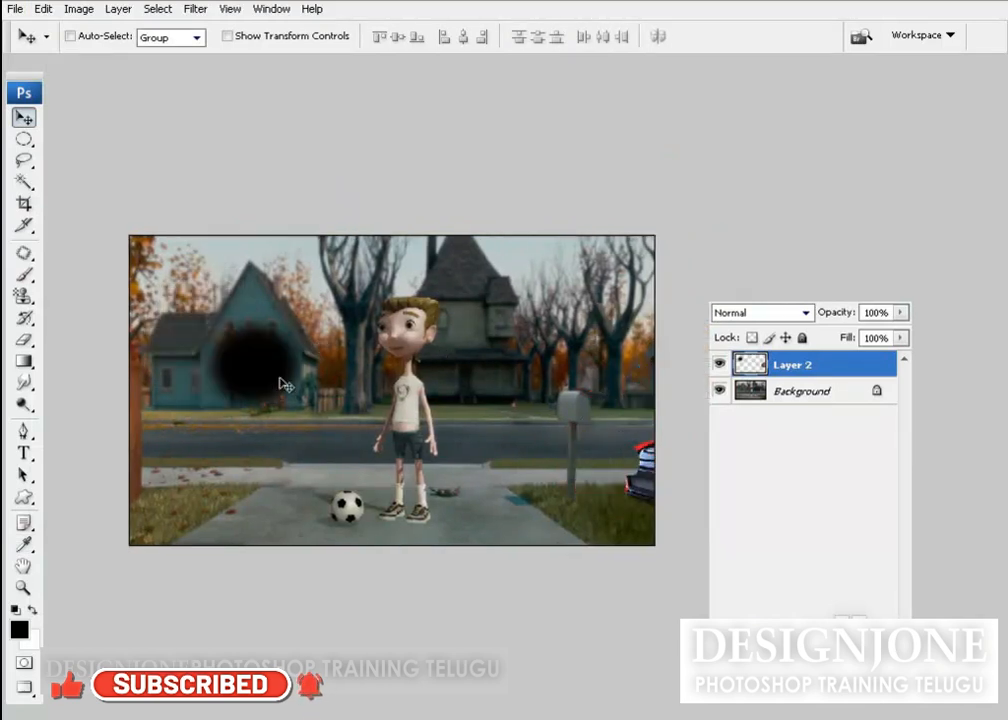
key("ctrl+alt+z")
key("ctrl+alt+z")
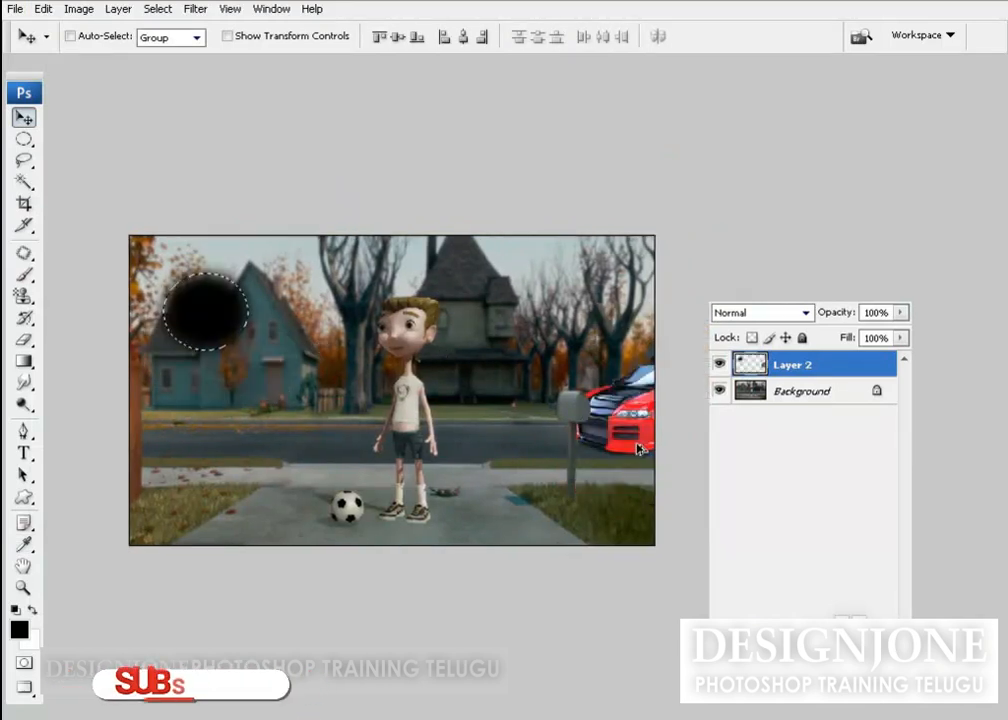
key("ctrl+alt+z")
key("ctrl+alt+z")
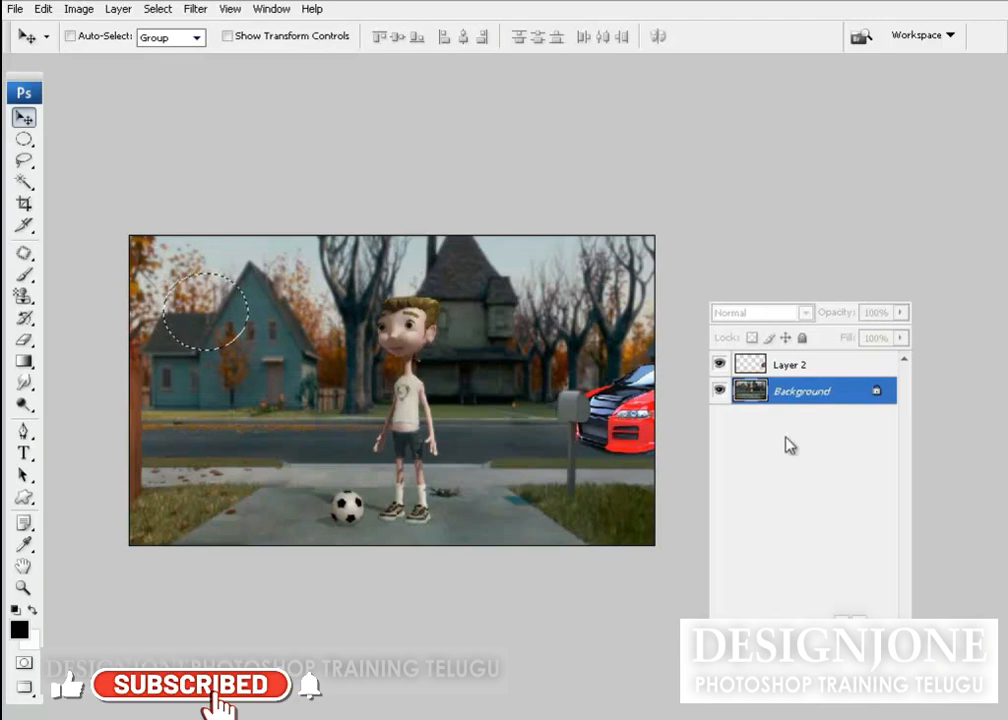
- Fill the circular selection with the black foreground color on a new layer directly above Background, and deselect
left_click(861, 625)
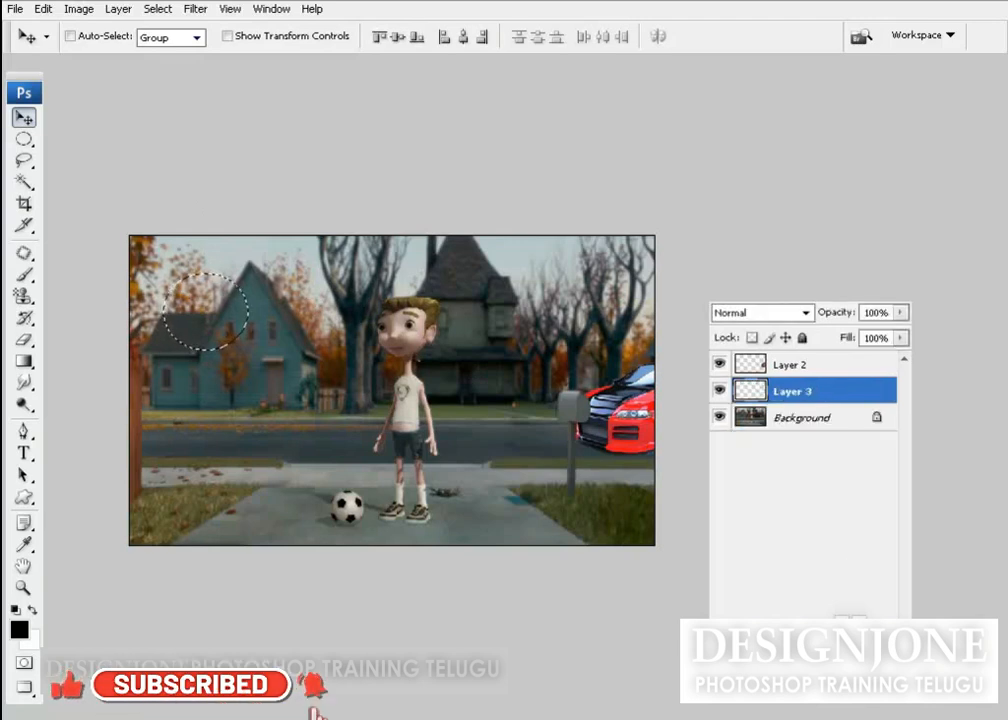
left_click(43, 9)
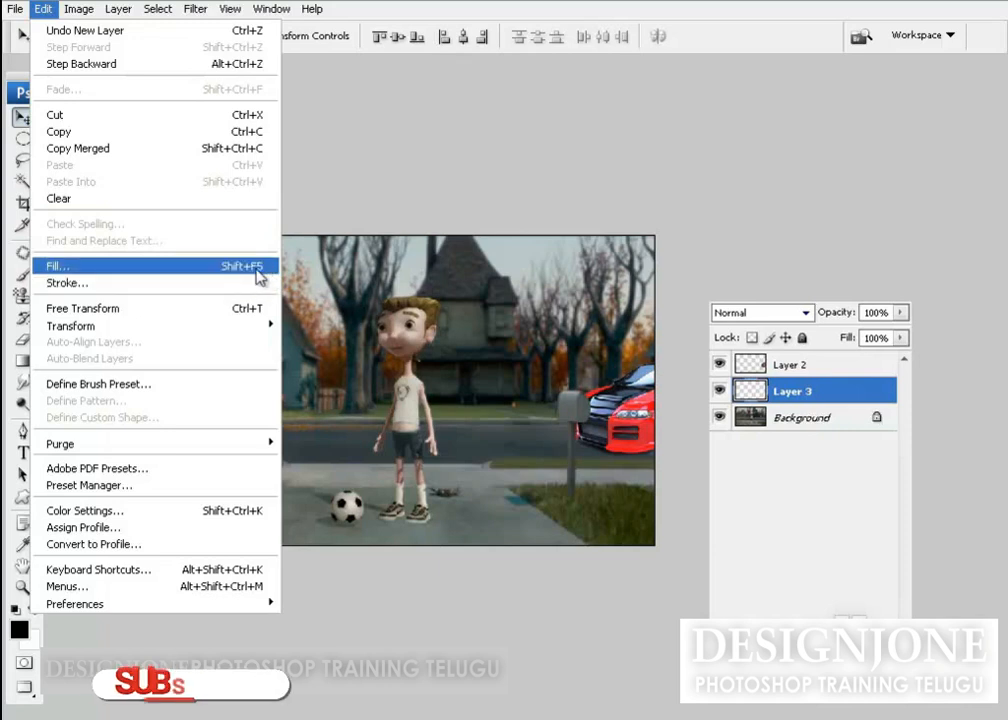
left_click(499, 60)
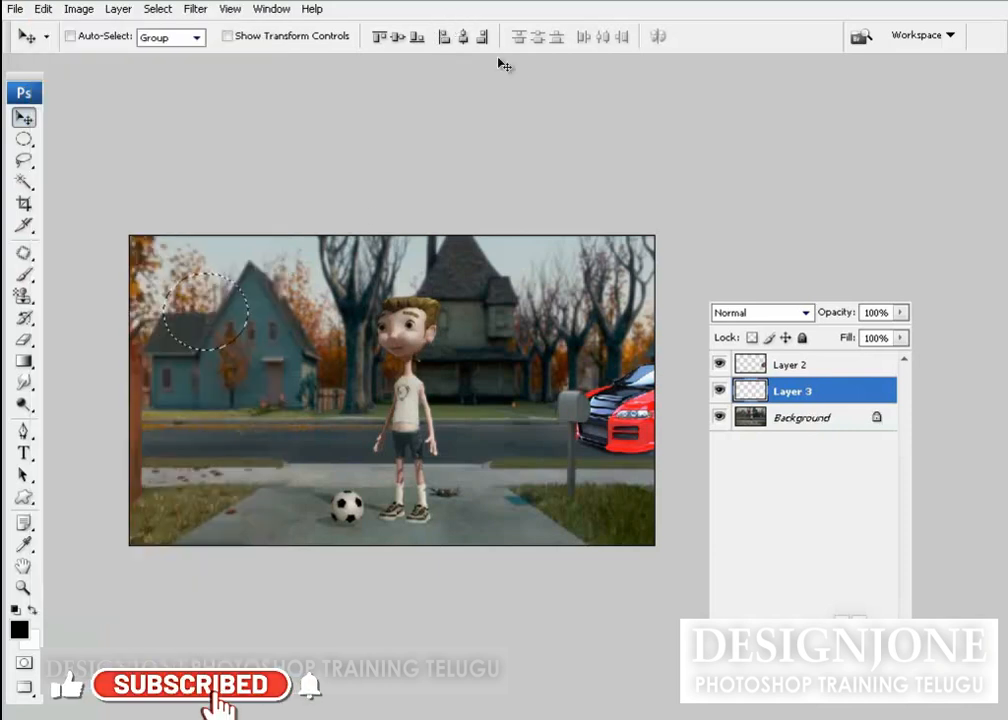
key("alt+BackSpace")
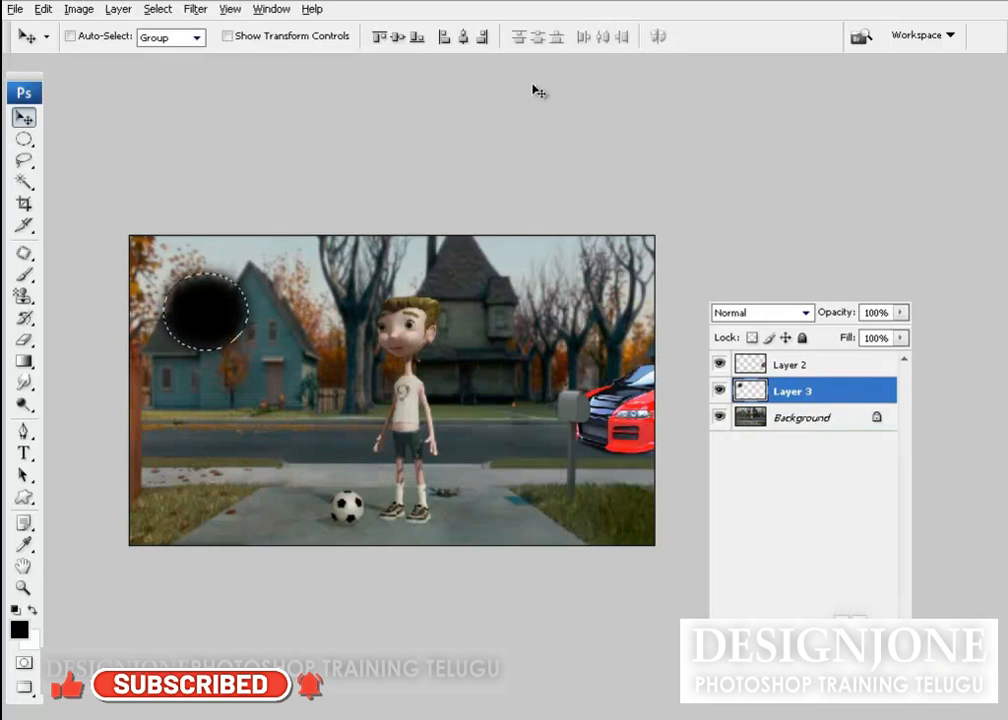
key("ctrl+d")
- Move the black spot on Layer 3 around the scene and onto the pavement beside the soccer ball
left_click_drag(198, 338, 398, 340)
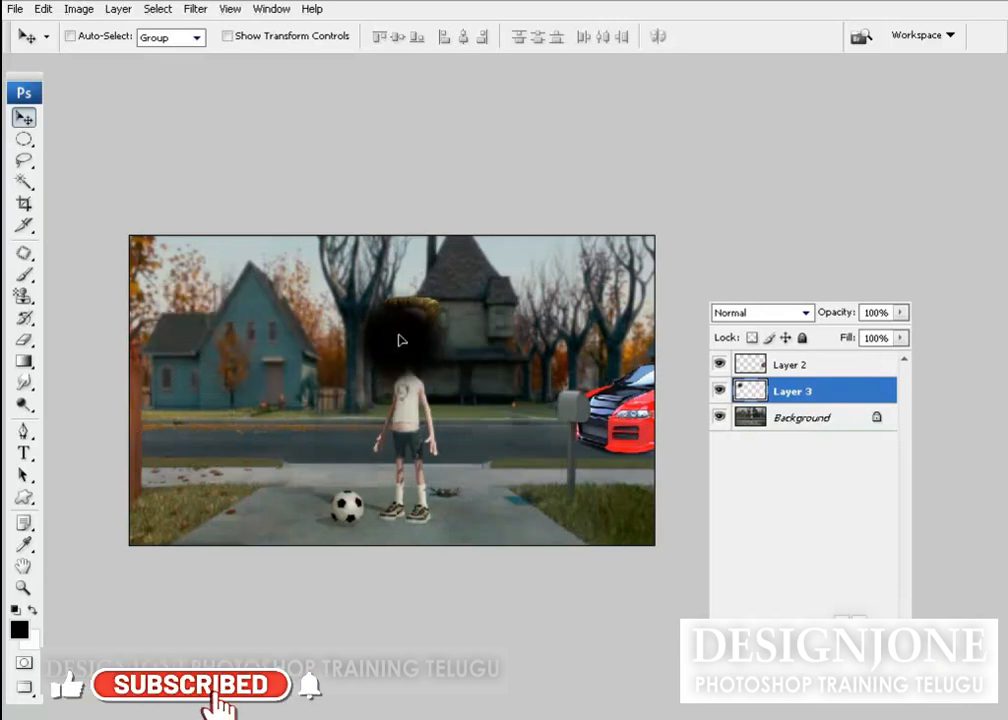
left_click_drag(448, 364, 292, 412)
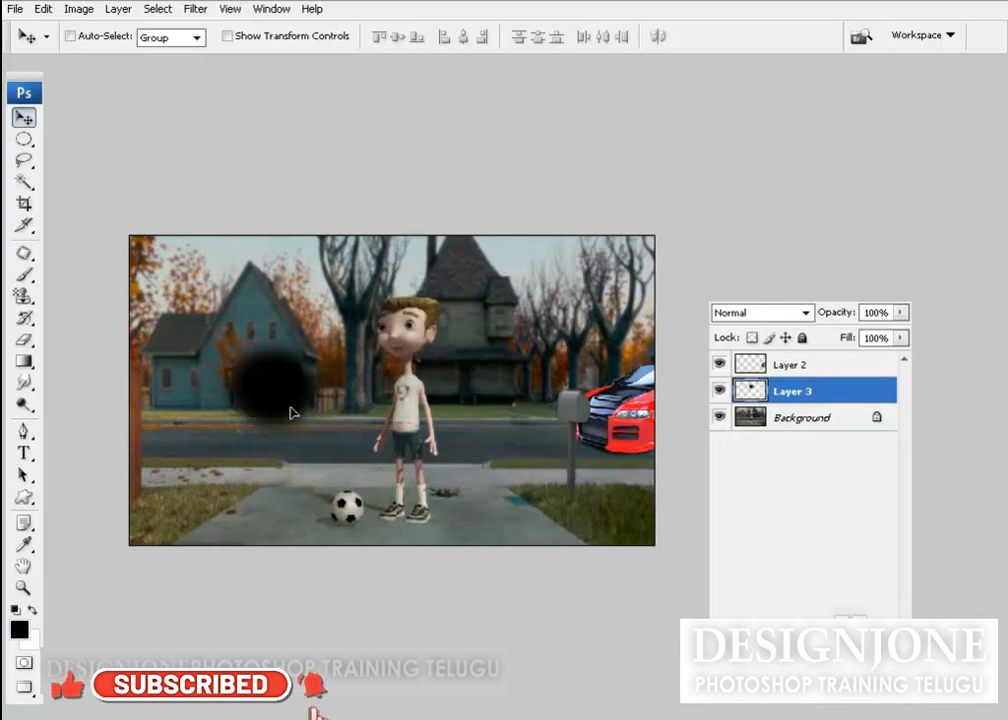
left_click_drag(492, 463, 267, 518)
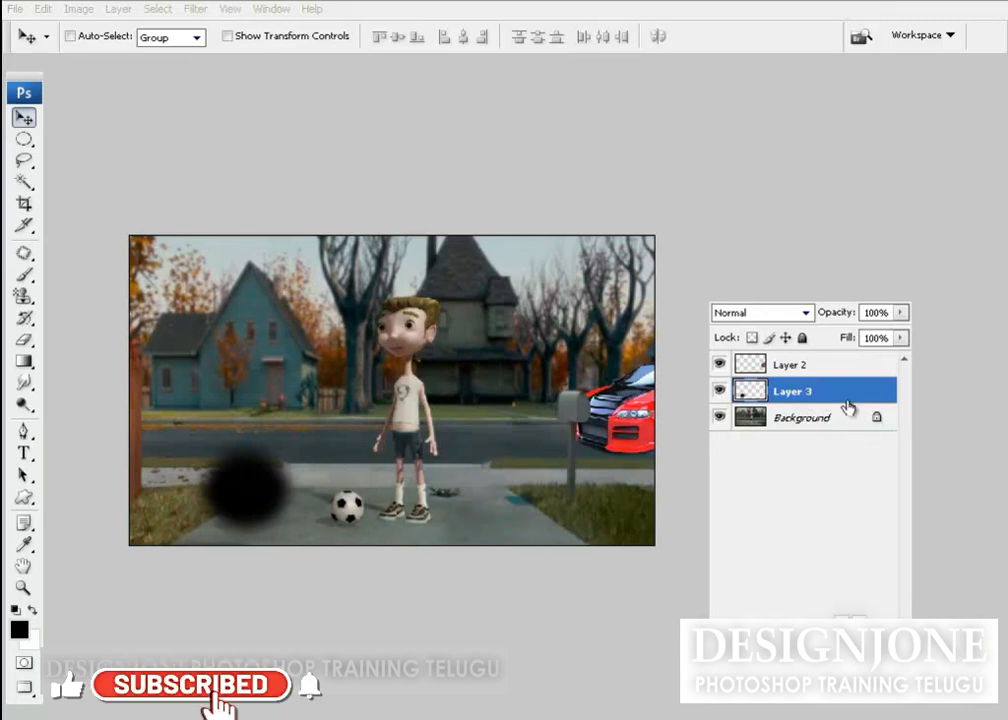
- Shrink the black spot with Free Transform and duplicate it three times across the scene, with the last copy on the road near the mailbox
key("ctrl+t")
left_click_drag(303, 543, 320, 311)
key("Return")
left_click_drag(427, 311, 530, 437, "alt")
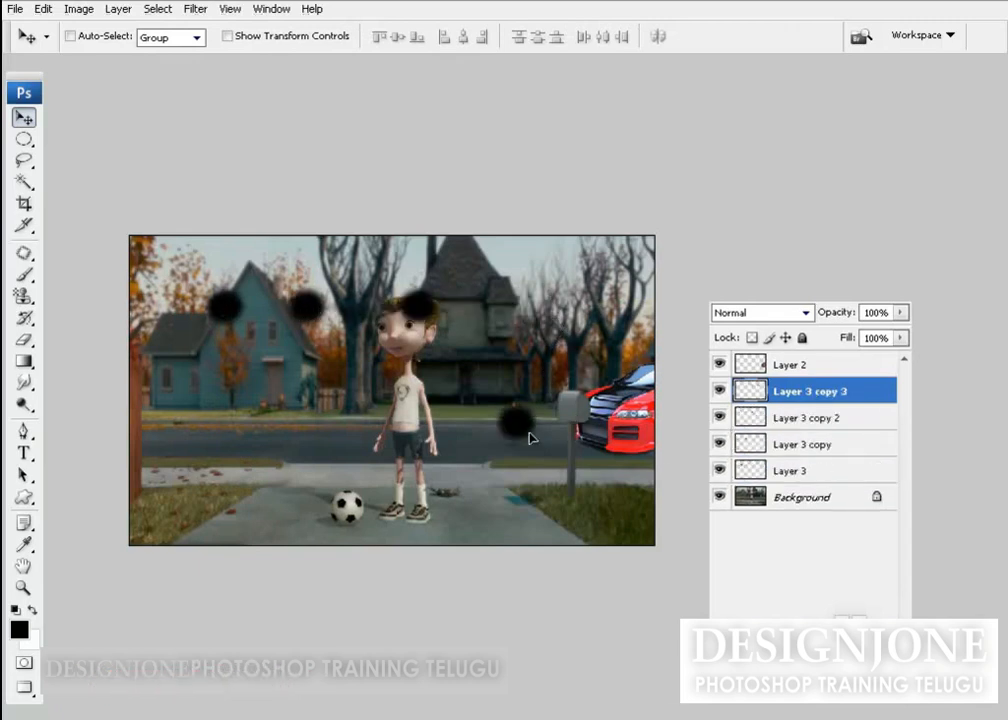
- Move the Layer 3 copy 2 spot beside the dark house's roof and the Layer 3 copy spot below the teal house
left_click(792, 422)
left_click_drag(399, 358, 514, 335)
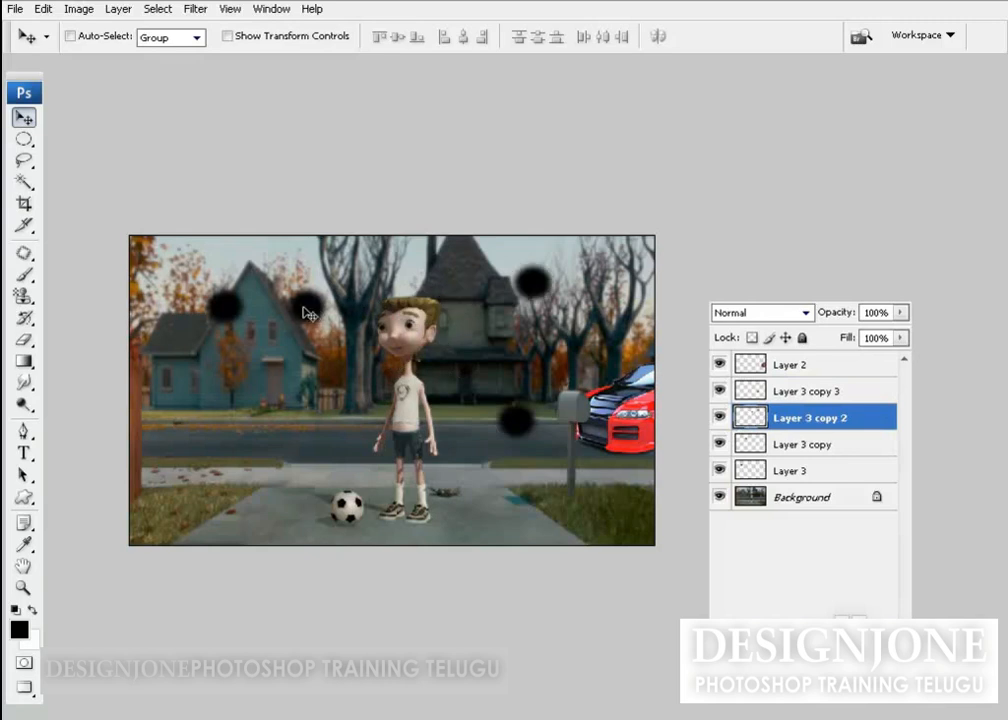
right_click(309, 314)
left_click(392, 321)
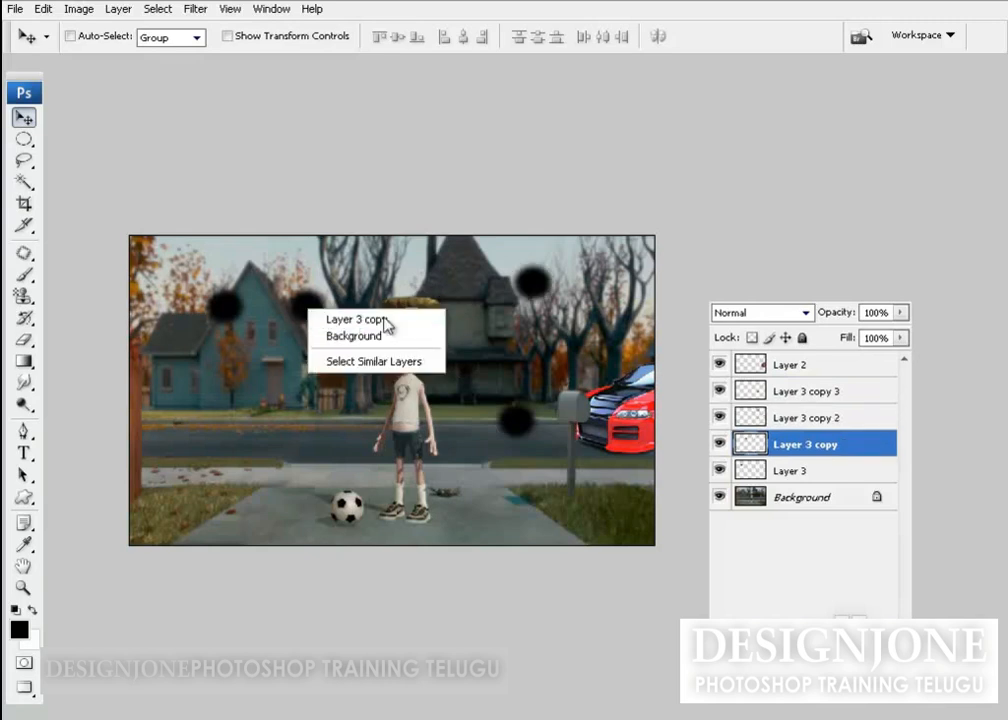
left_click_drag(324, 290, 275, 397)
- Select Layer 3 from its spot on the canvas and move it between the teal house and the large tree
right_click(221, 313)
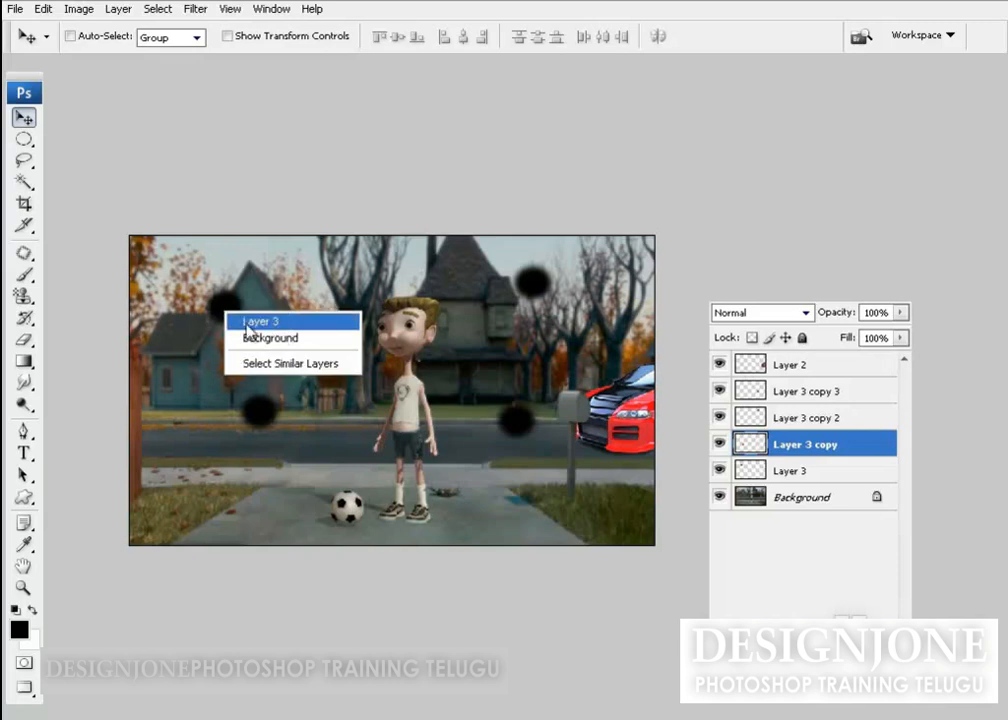
left_click(268, 325)
left_click_drag(223, 326, 344, 342)
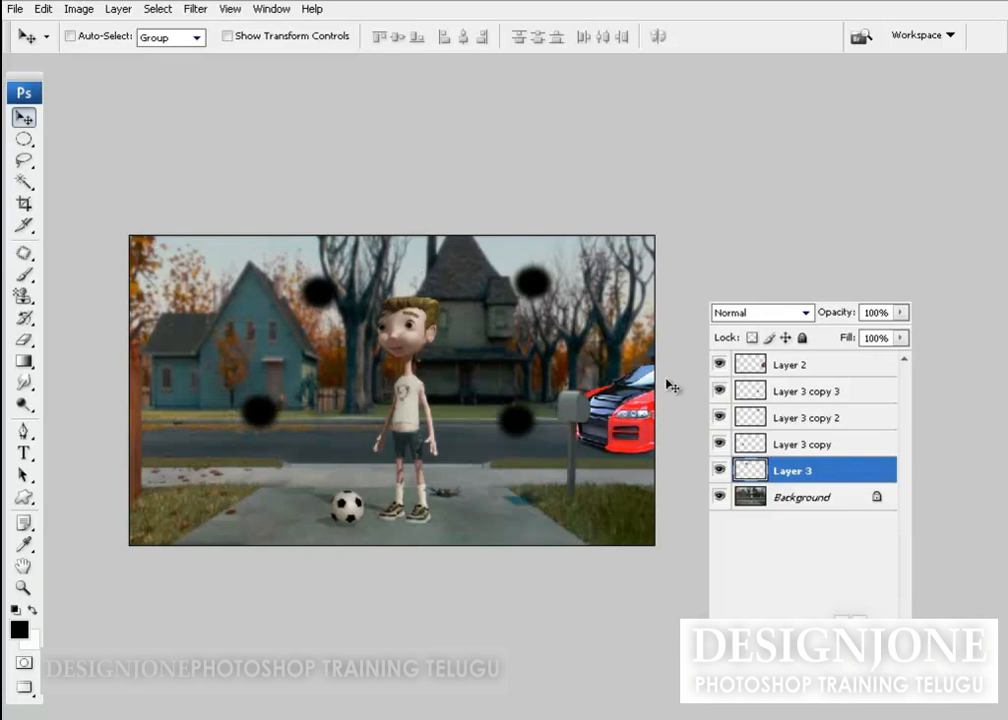
- Delete Layer 3 copy 3 and select Layer 3 copy 2 from its spot beside the dark house's roof
left_click(792, 396)
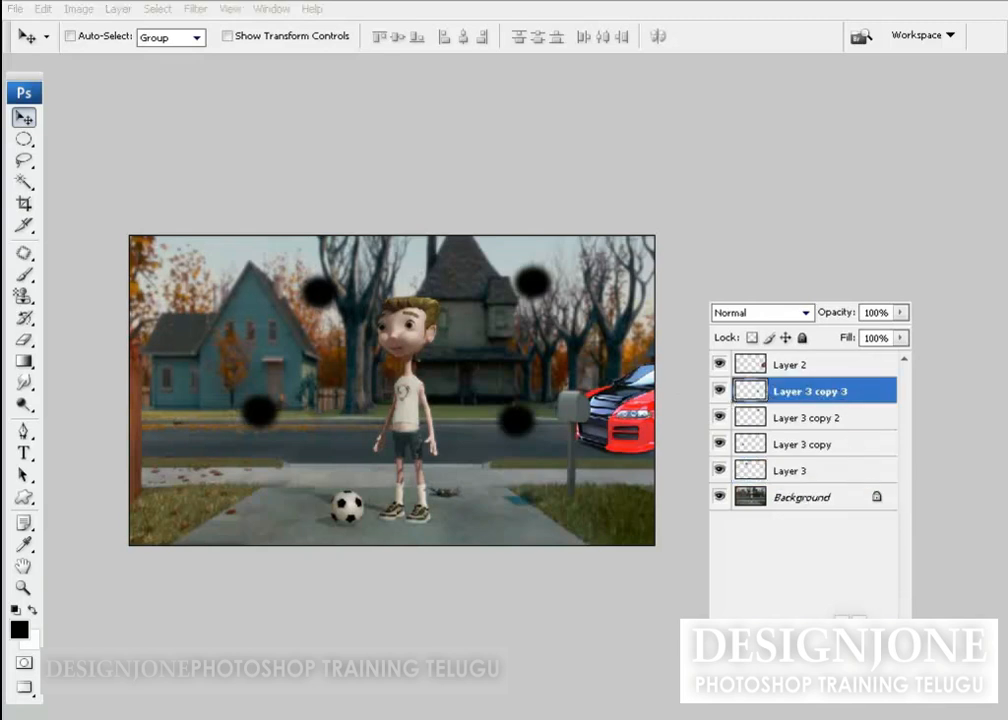
key("ctrl+e")
right_click(530, 288)
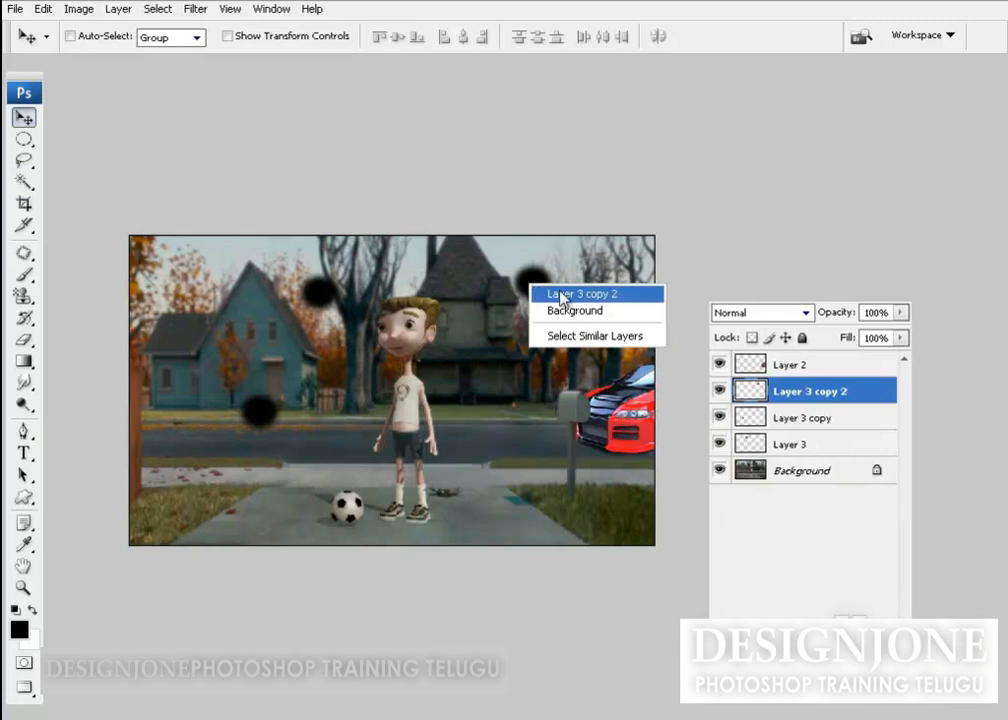
left_click(560, 293)
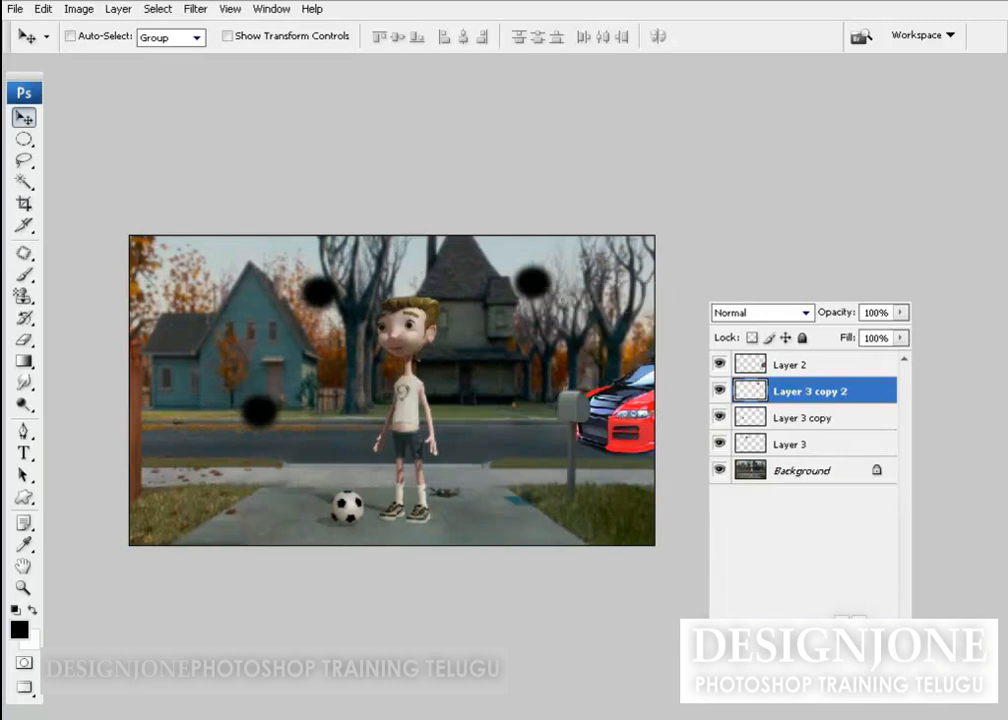
- Delete Layer 3 copy 2, pick Layer 3 from its spot on the canvas and move it beside the dark house's roof
left_click(879, 627)
left_click(427, 292)
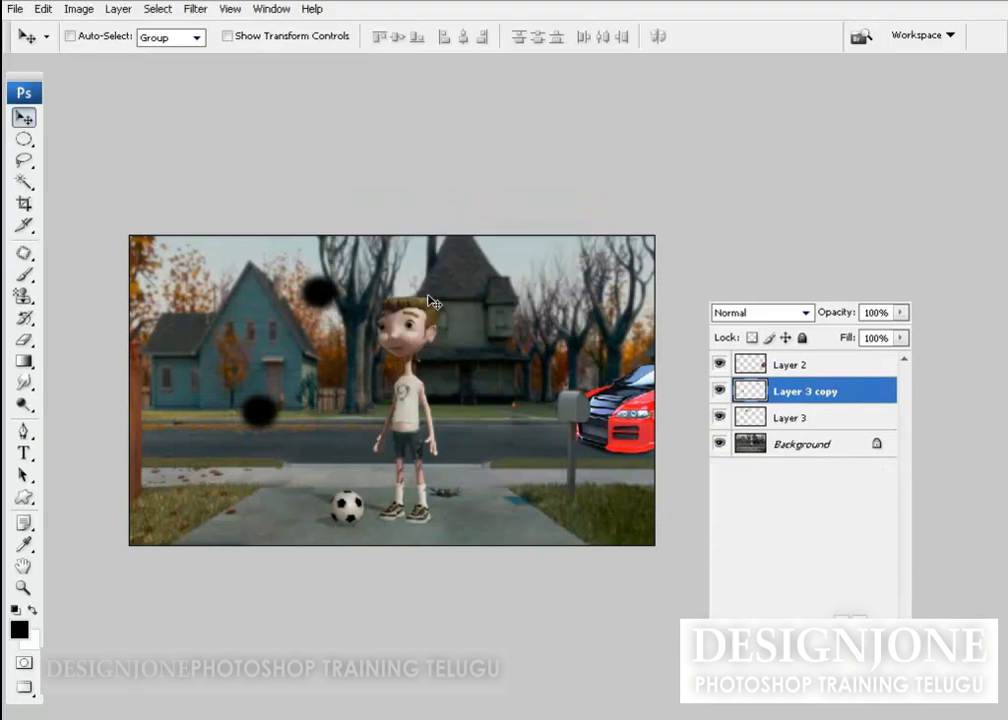
right_click(336, 307)
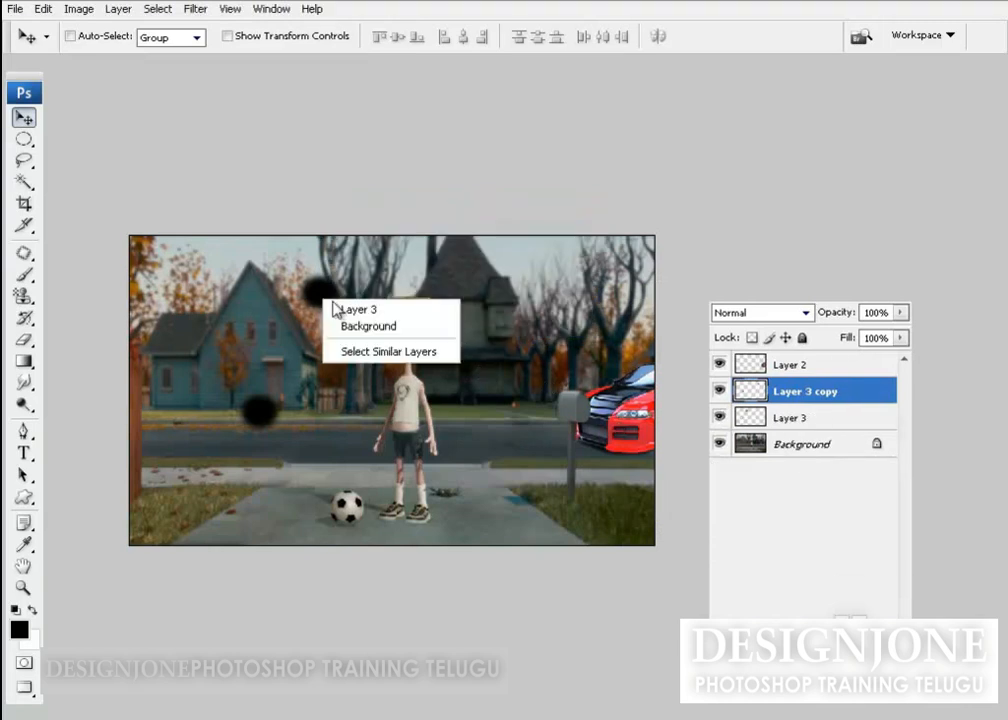
left_click(343, 309)
left_click_drag(325, 300, 547, 297)
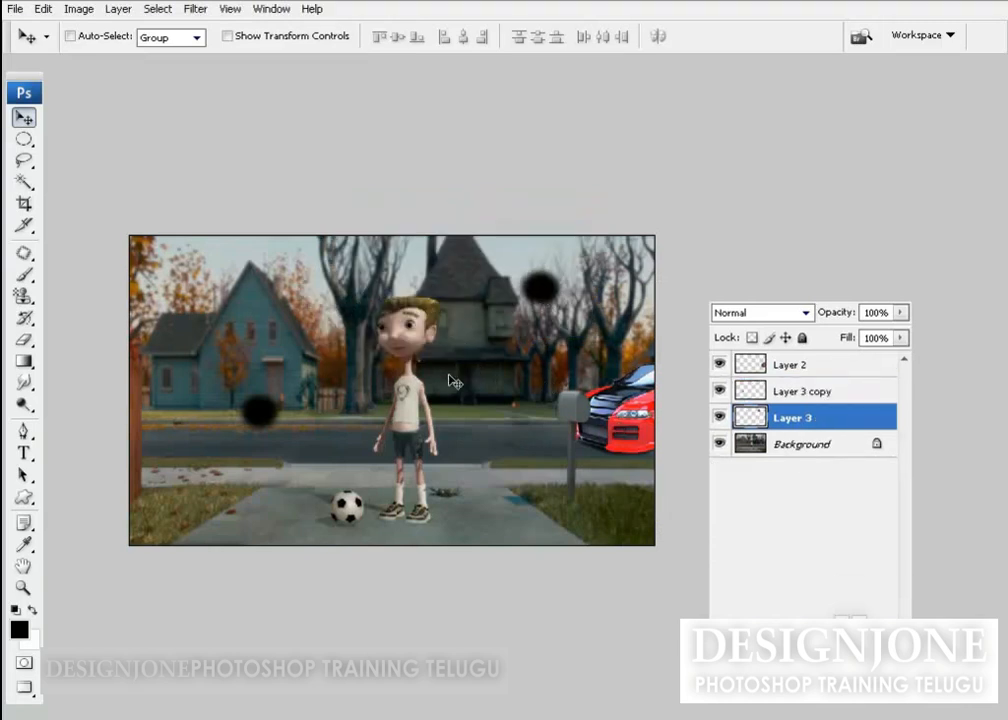
- Select Layer 3 copy from its spot on the canvas and move it down onto the road
right_click(280, 419)
left_click(282, 421)
left_click_drag(280, 421, 295, 443)
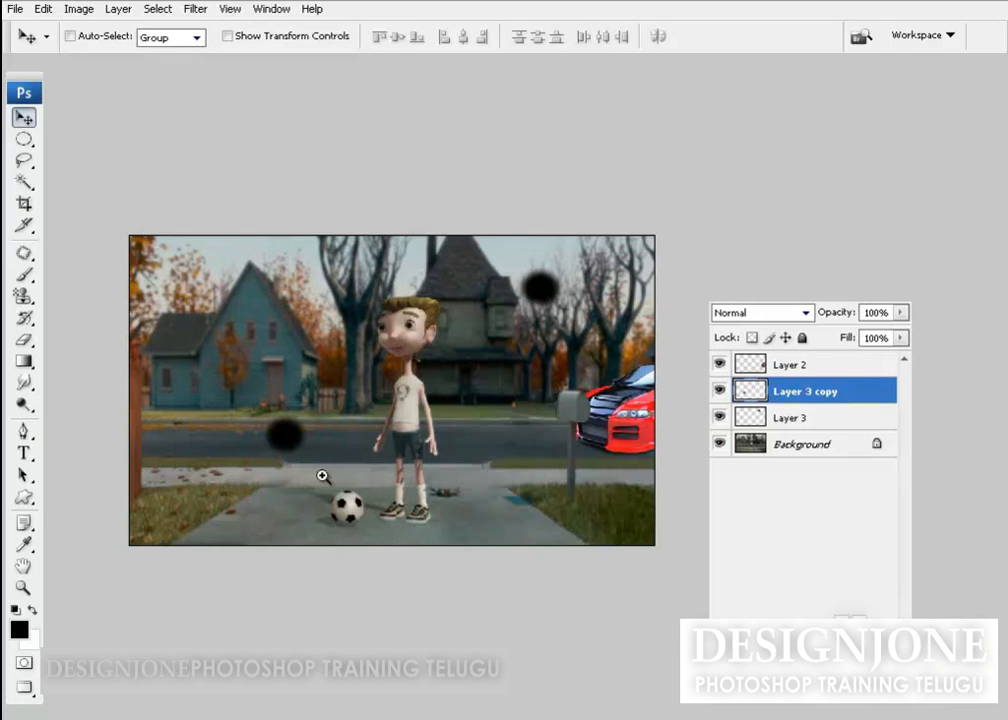
- Try to copy the soccer ball from Layer 3 copy using an elliptical selection with a 10 px feather, and deselect it
left_click_drag(322, 476, 385, 555)
left_click_drag(407, 493, 366, 410)
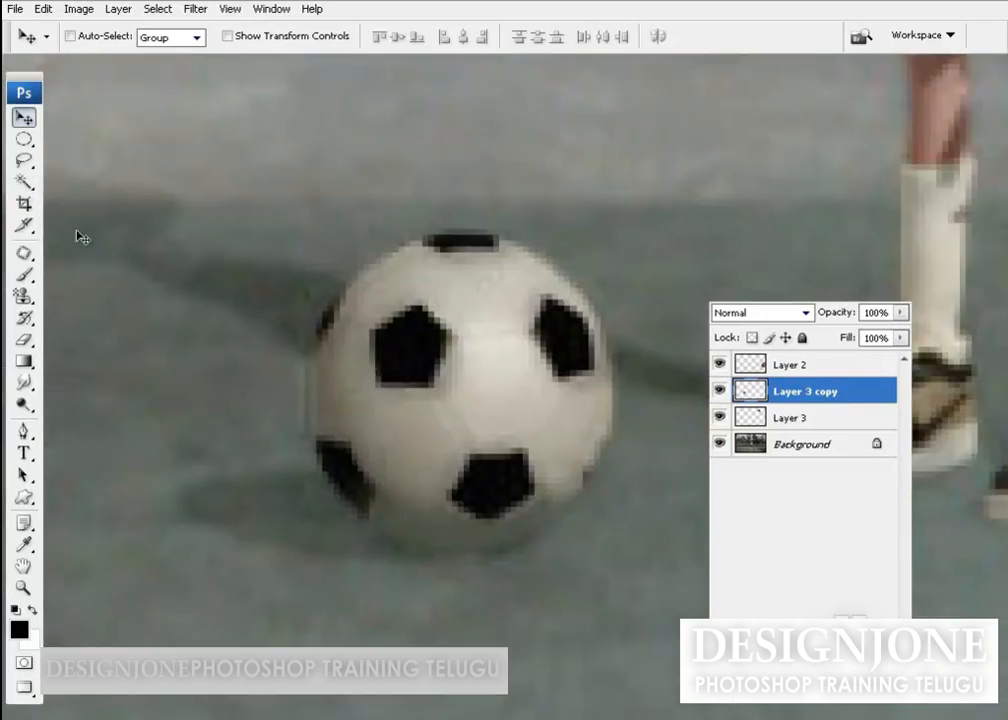
left_click(24, 139)
left_click_drag(283, 243, 608, 581)
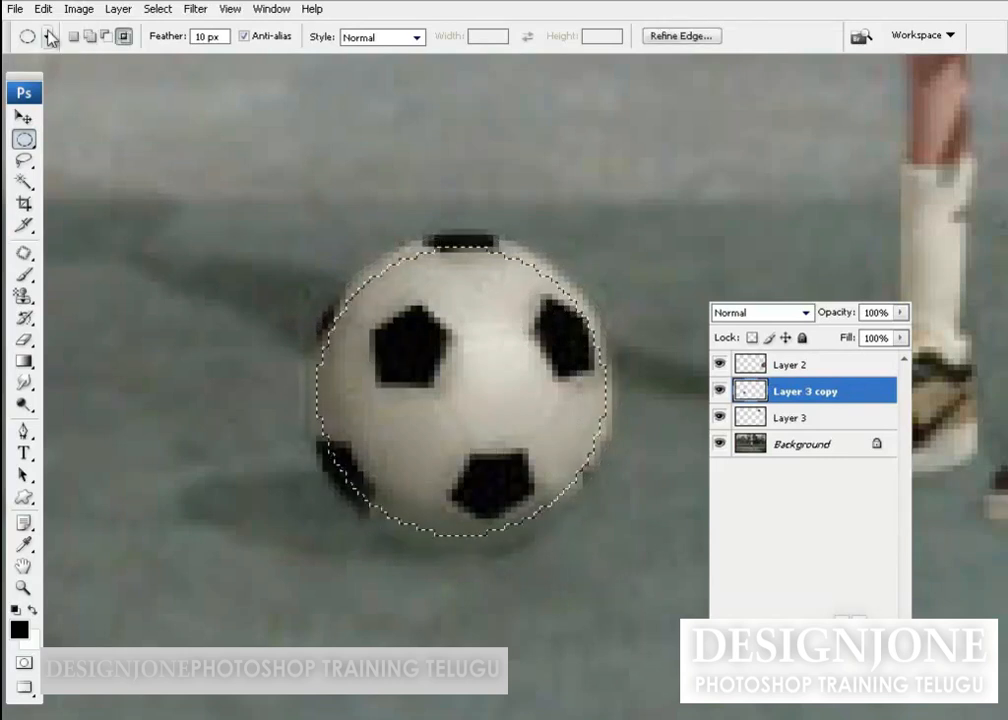
left_click(43, 10)
left_click(69, 131)
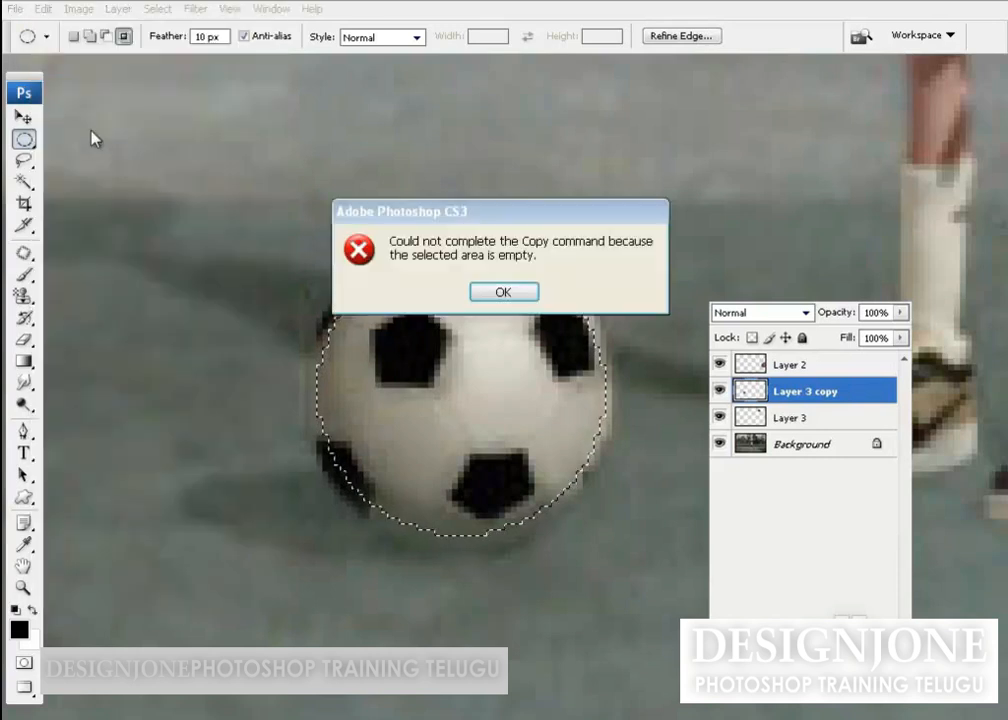
left_click(500, 291)
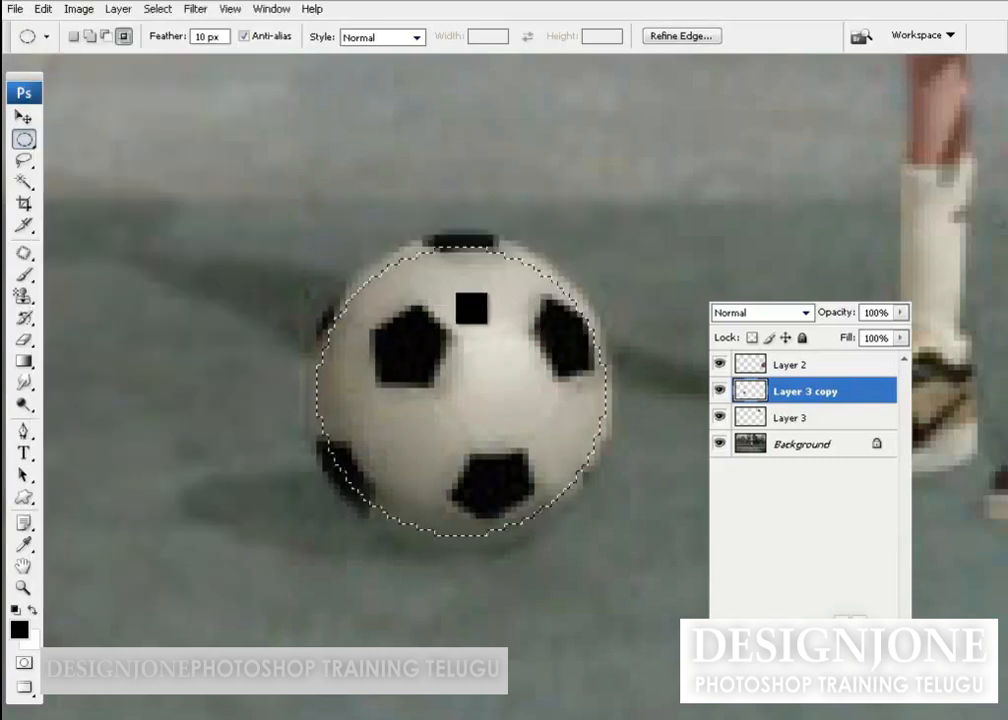
left_click(496, 328)
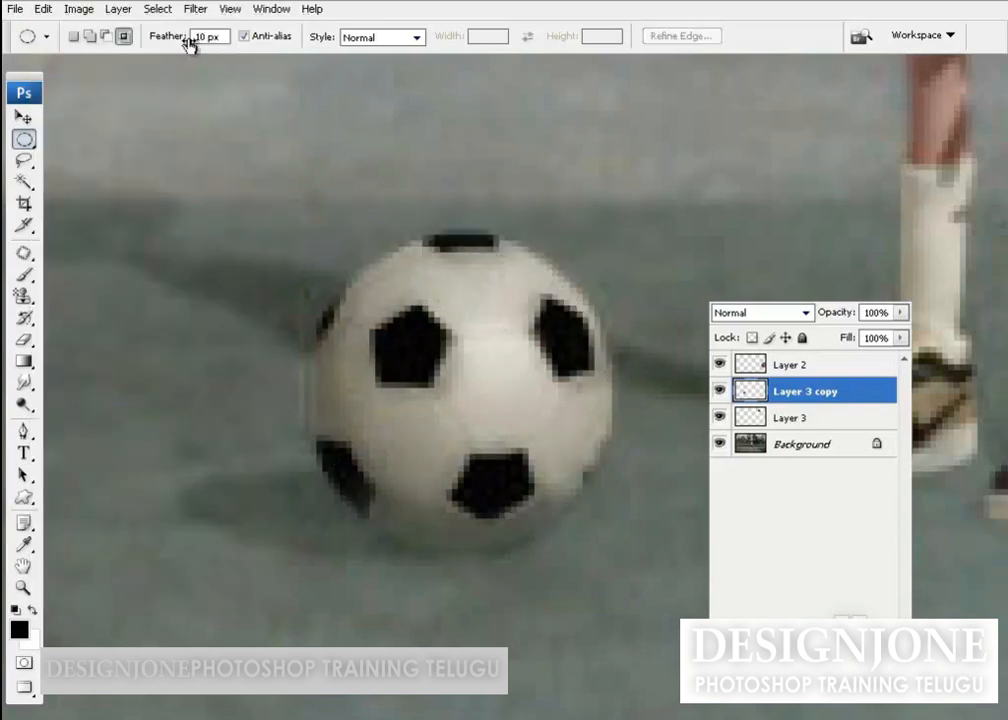
- Set the feather to 0 px and draw an elliptical marquee selection closely around the soccer ball
left_click_drag(174, 43, 82, 43)
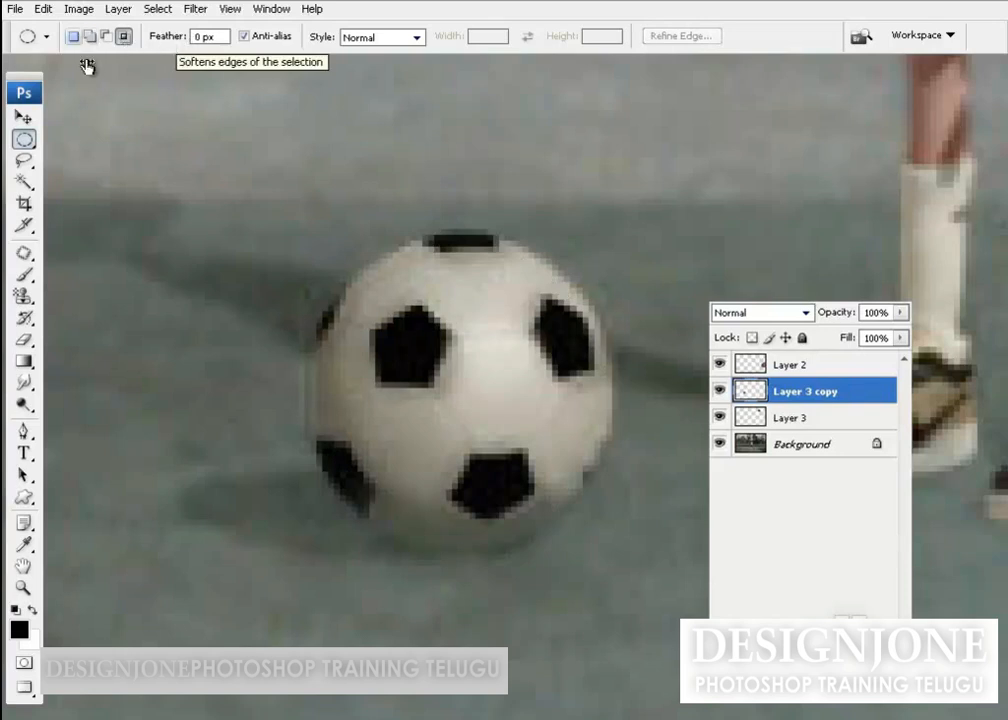
left_click_drag(333, 291, 597, 567)
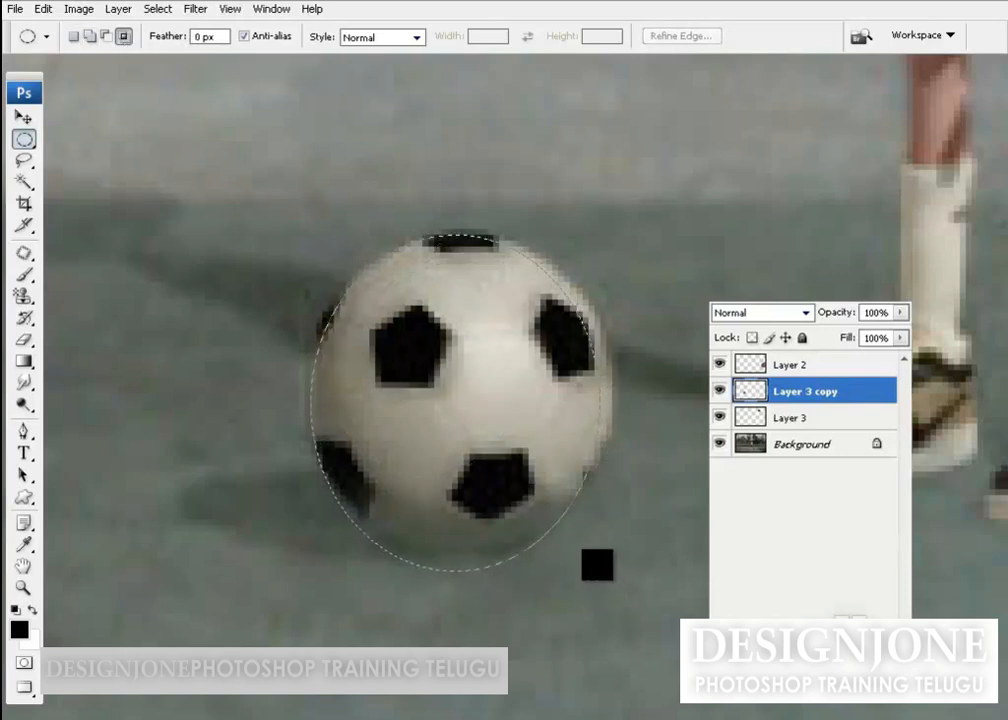
left_click_drag(597, 563, 607, 551)
left_click(43, 8)
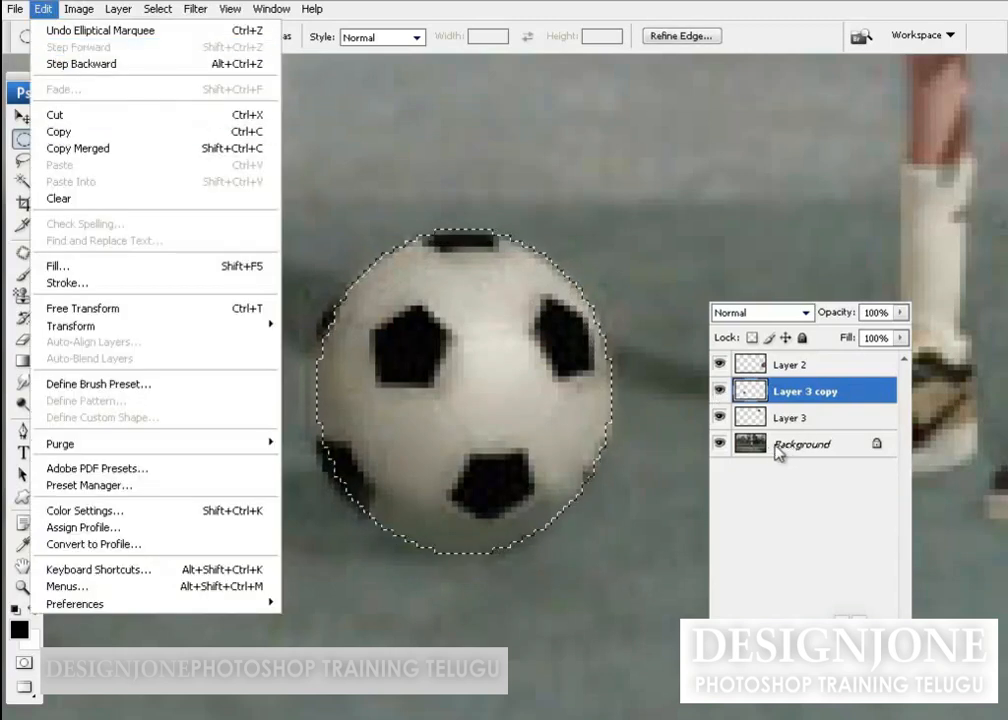
left_click(747, 46)
key("ctrl+0")
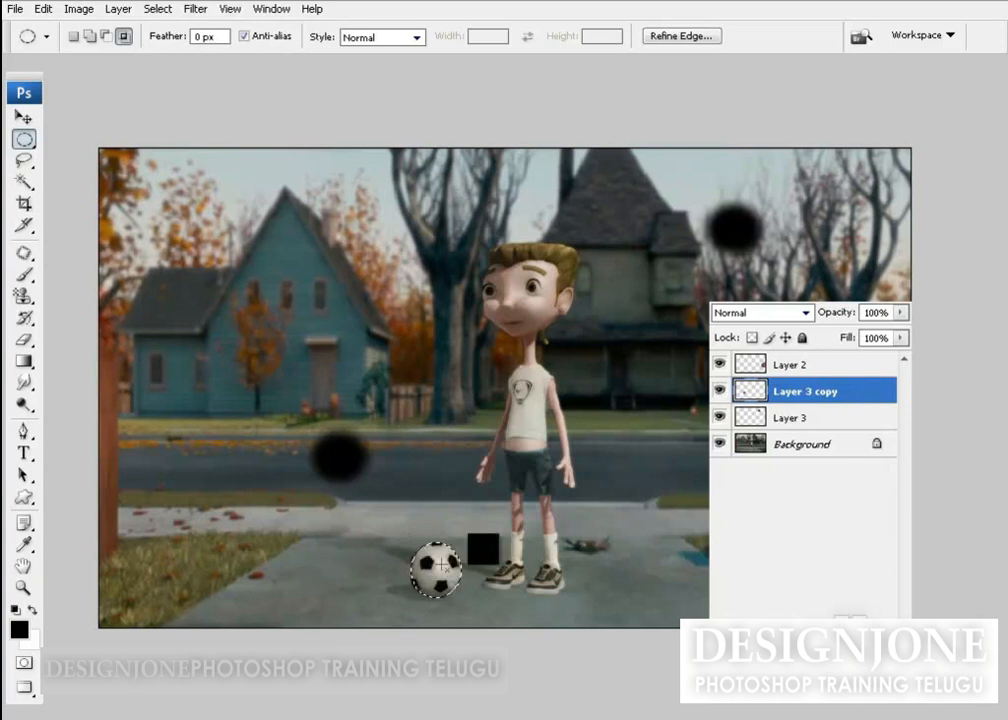
- Copy the selected soccer ball from the Background layer and paste it onto a new layer
left_click(775, 446)
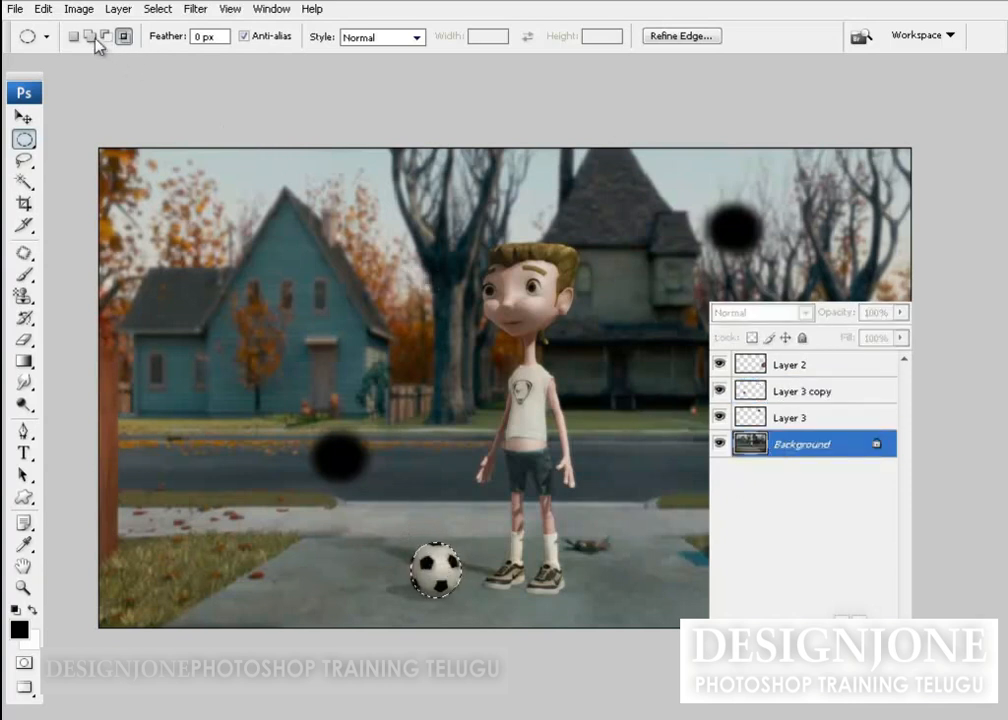
left_click(43, 9)
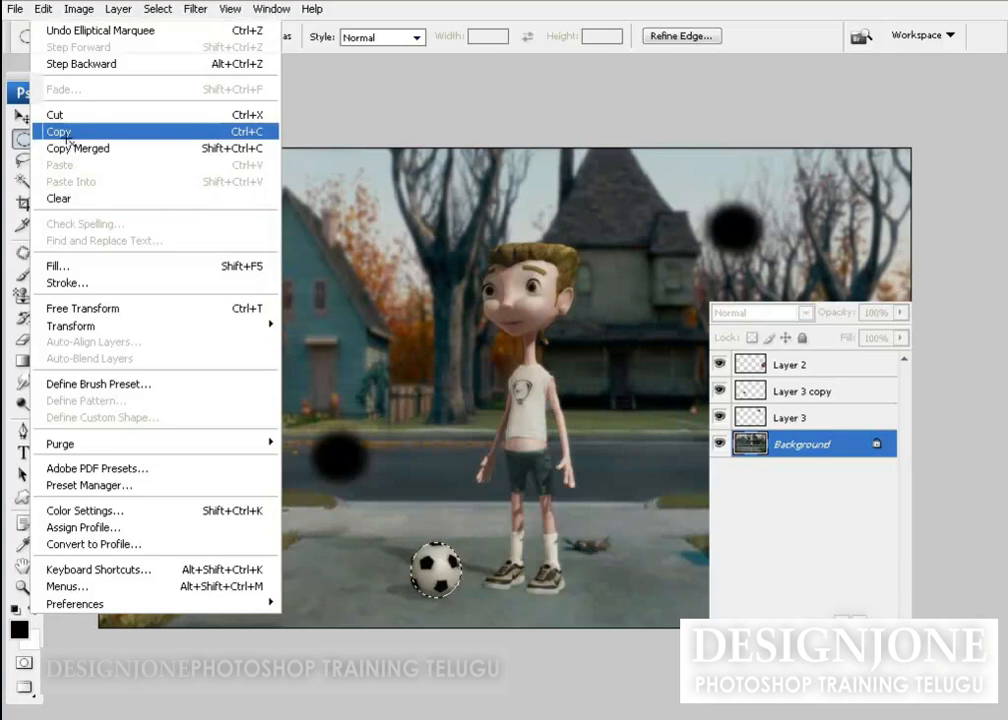
left_click(60, 131)
left_click(43, 9)
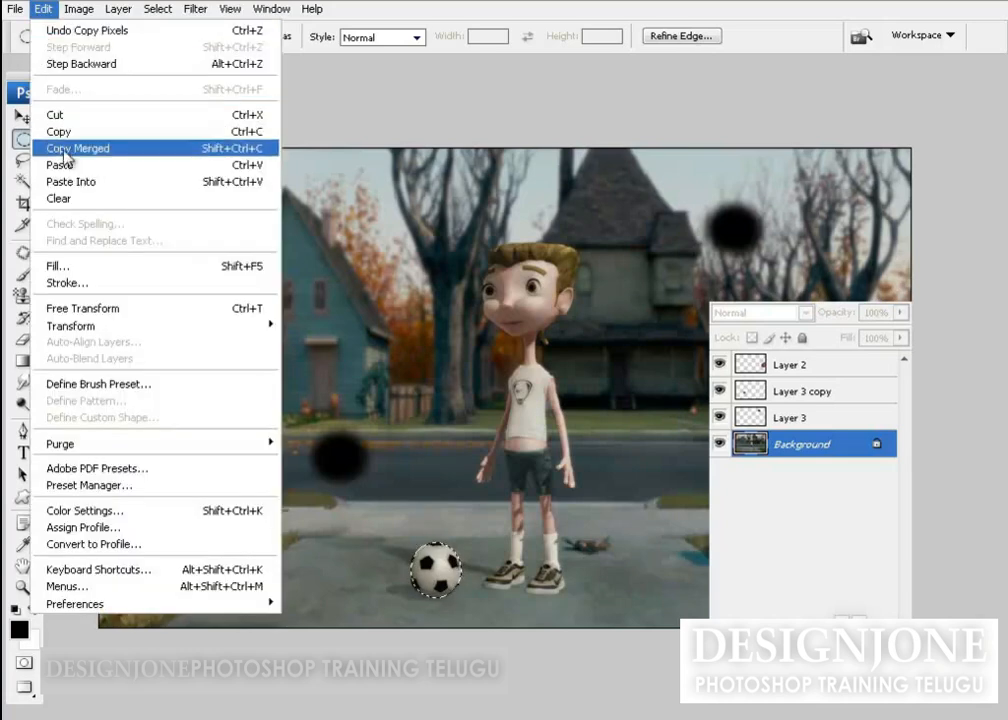
left_click(60, 165)
- Move the pasted ball upward, and undo both the move and the paste to restore the ball selection
left_click_drag(456, 562, 448, 437)
key("ctrl+z")
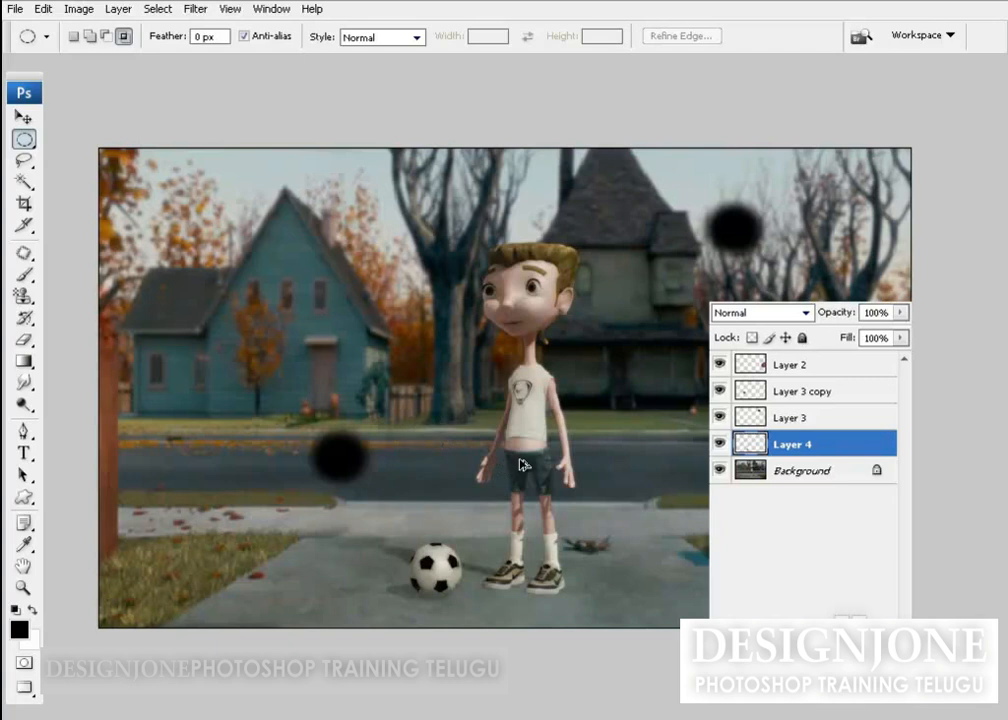
key("ctrl+alt+z")
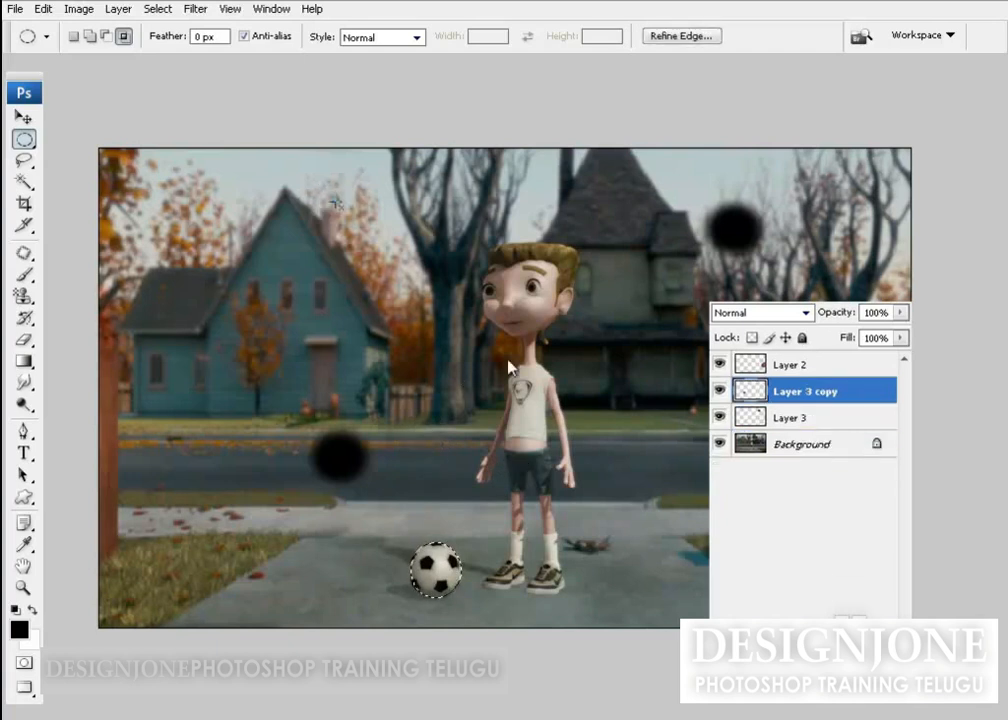
- Put the selected soccer ball from the Background onto its own layer with Layer via Copy
left_click(800, 443)
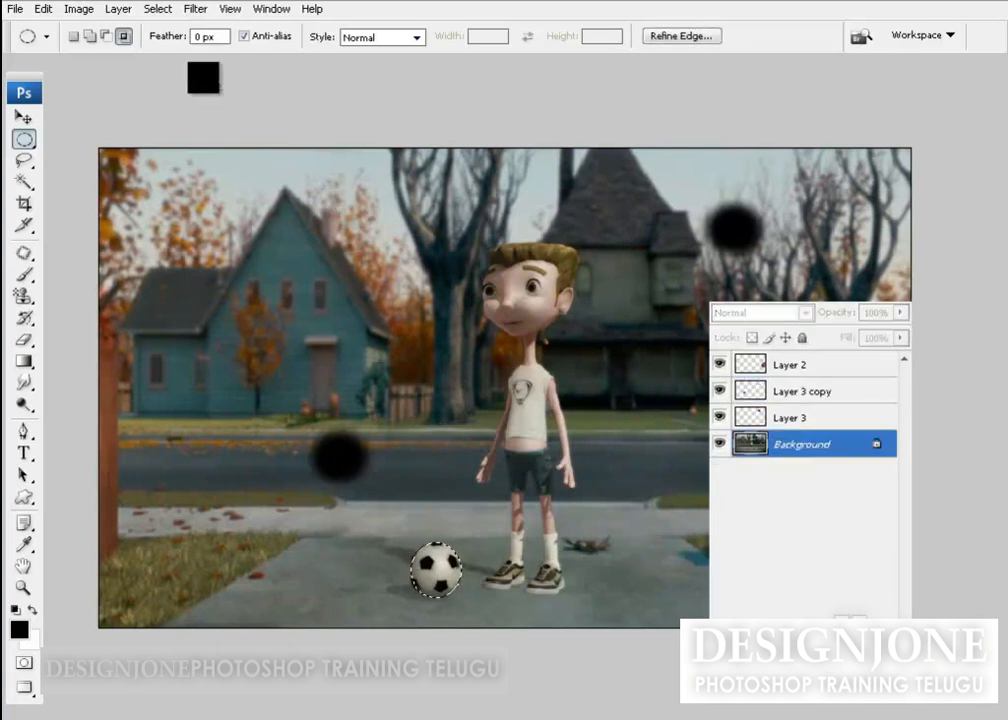
left_click(118, 9)
mouse_move(157, 33)
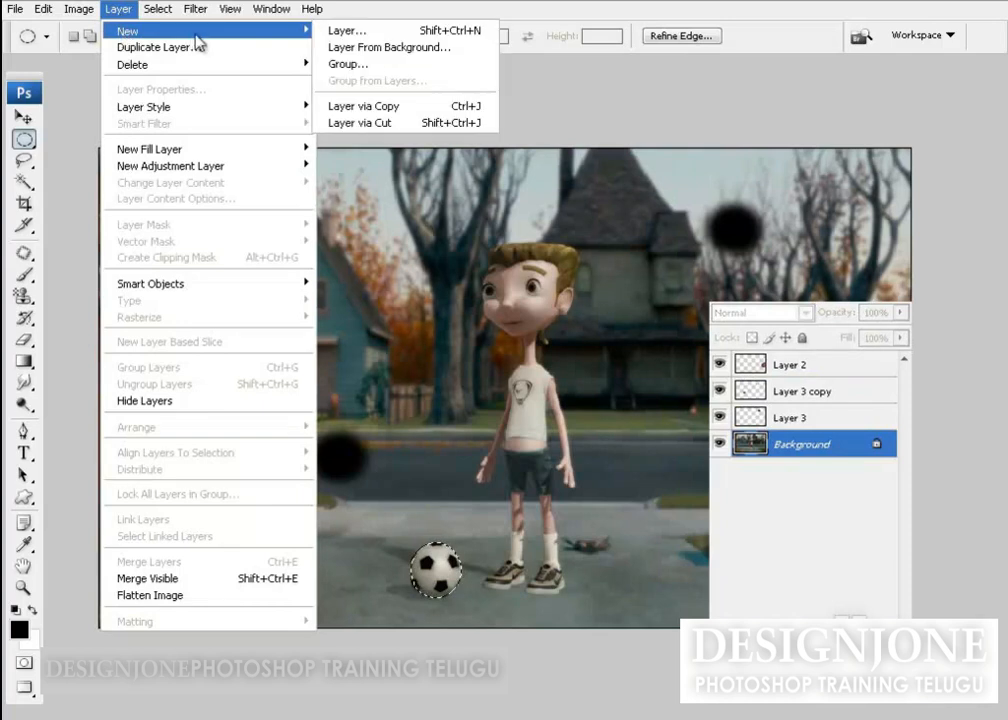
left_click(407, 107)
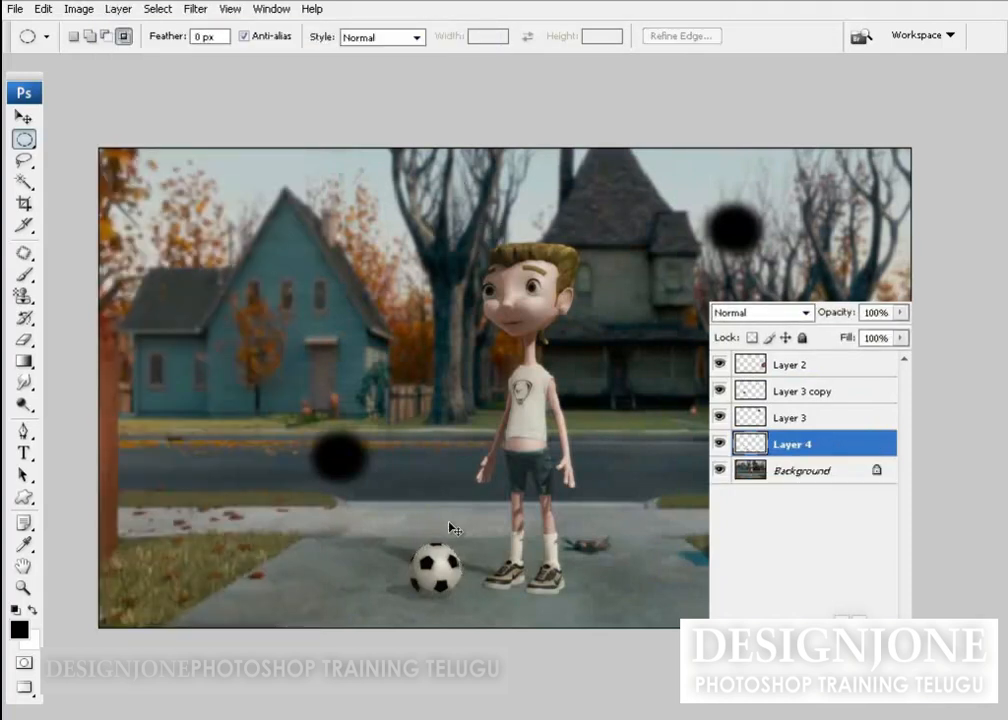
- Move the copied ball up from the pavement and duplicate it three times around the teal house with the Move tool
left_click_drag(430, 584, 385, 272)
key("v")
left_click_drag(441, 399, 249, 410)
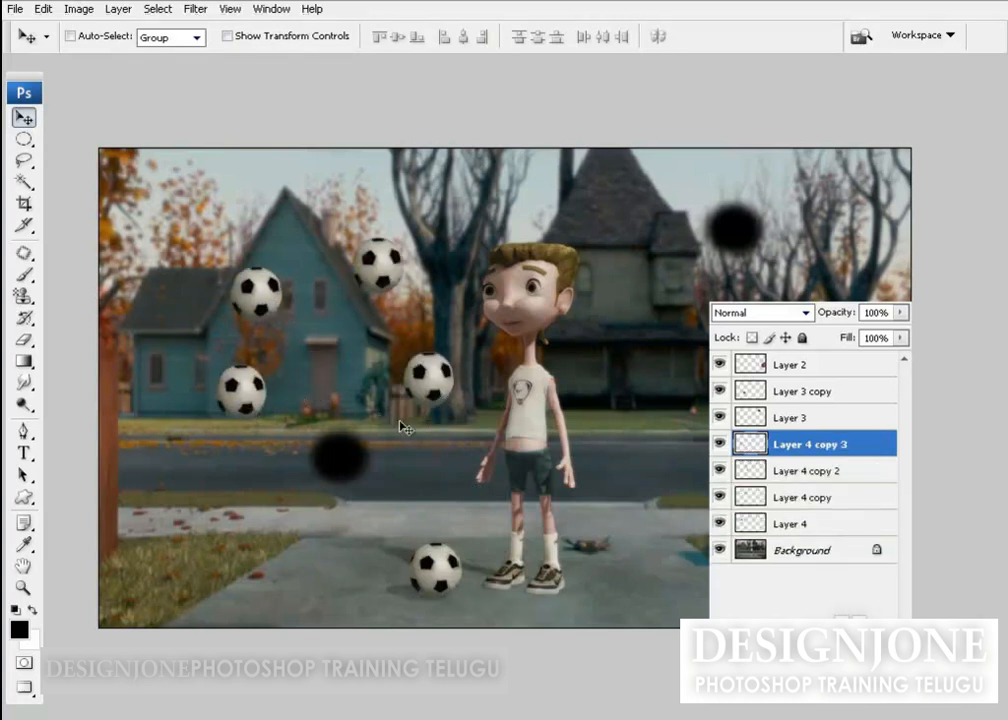
- Group Layer 4 and its three copies, and move the group of balls left across the teal house
left_click(815, 530, "shift")
left_click(118, 9)
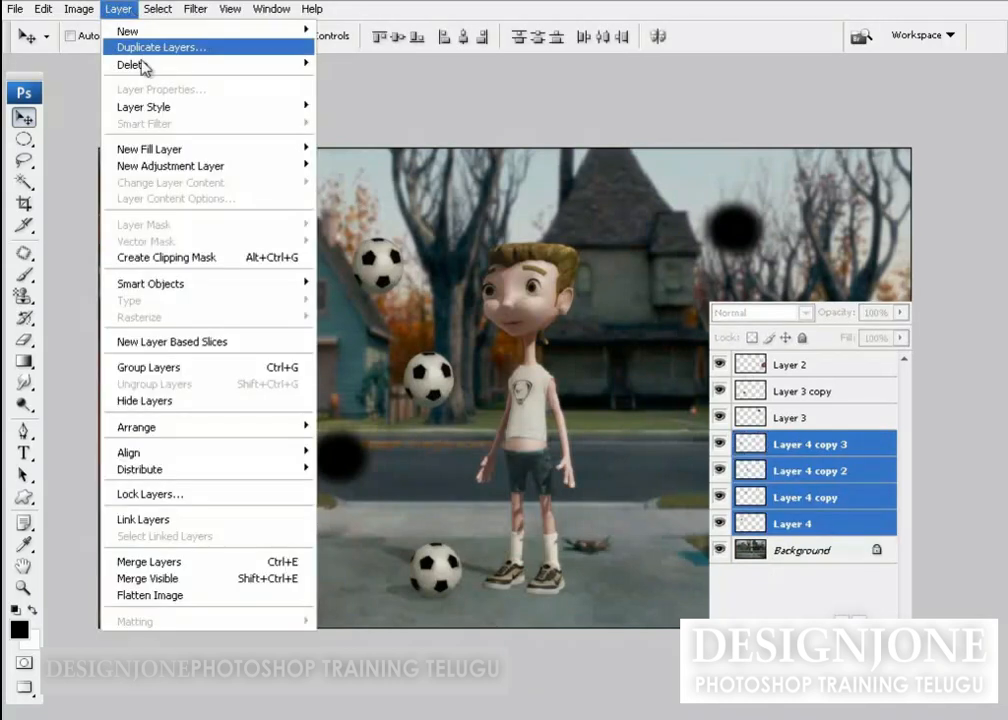
left_click(214, 368)
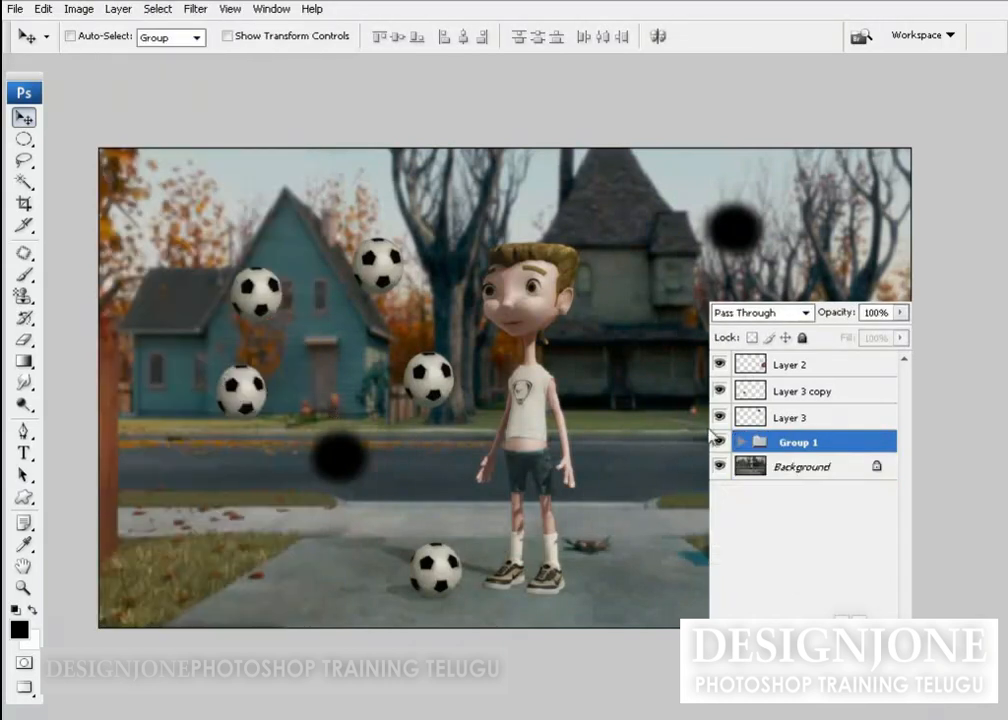
left_click_drag(465, 390, 285, 323)
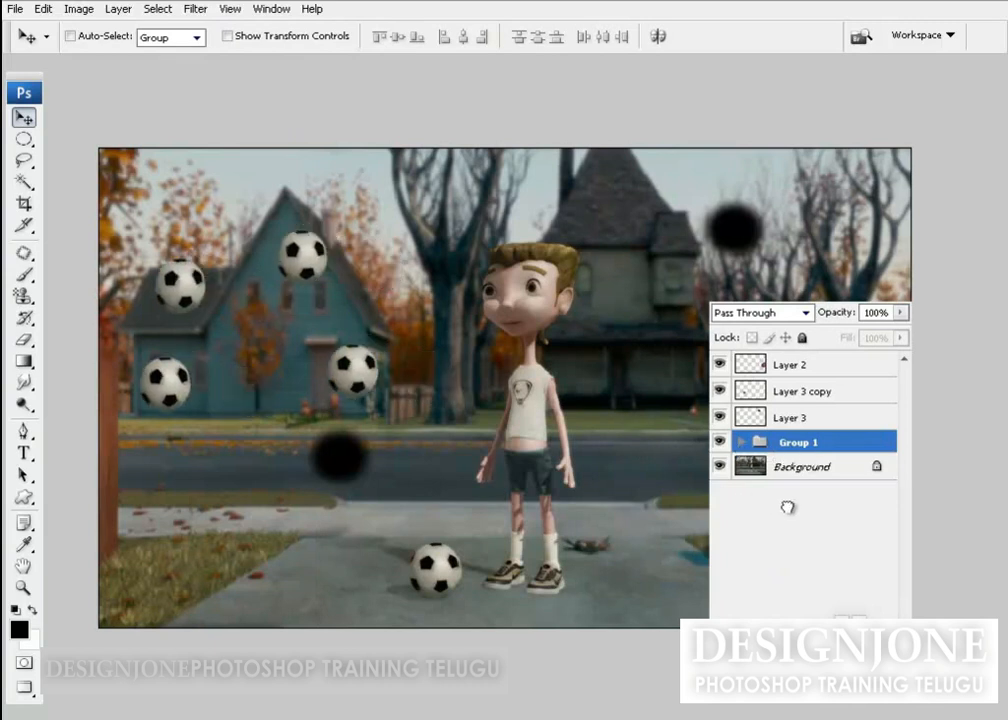
- Expand Group 1, ungroup its ball layers and move the four balls together up and to the right
left_click(741, 442)
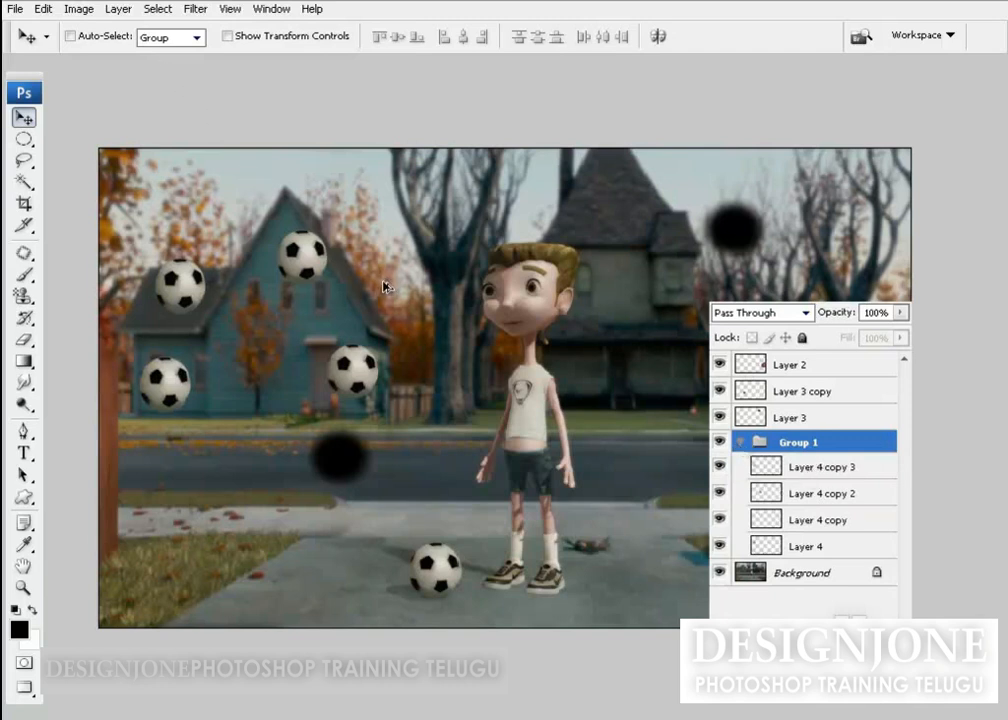
key("ctrl+shift+g")
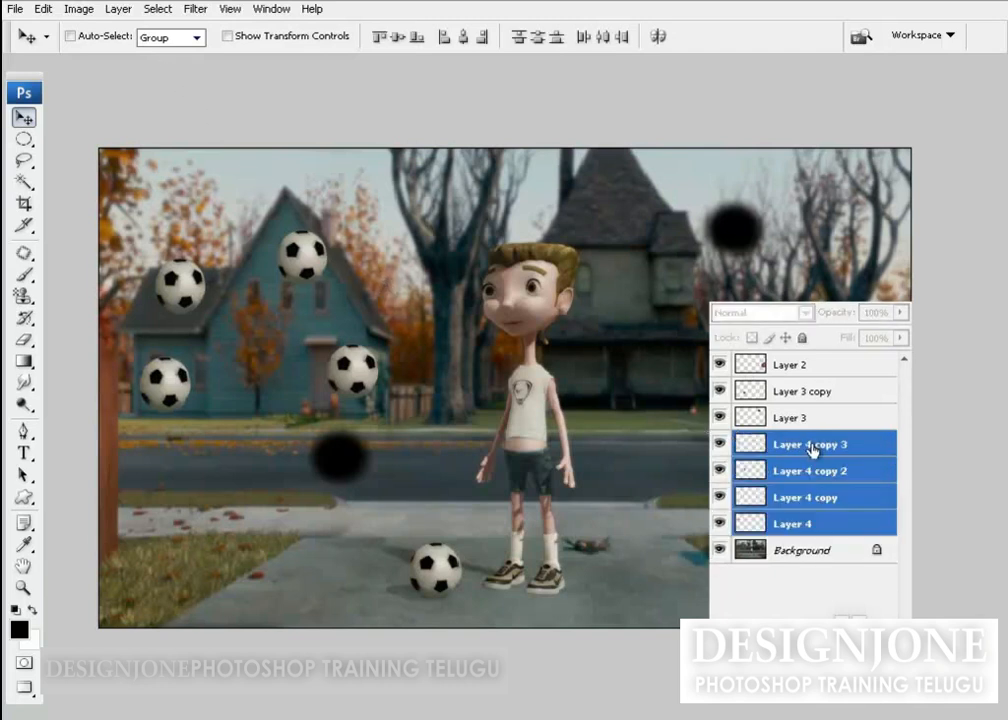
left_click_drag(298, 326, 329, 300)
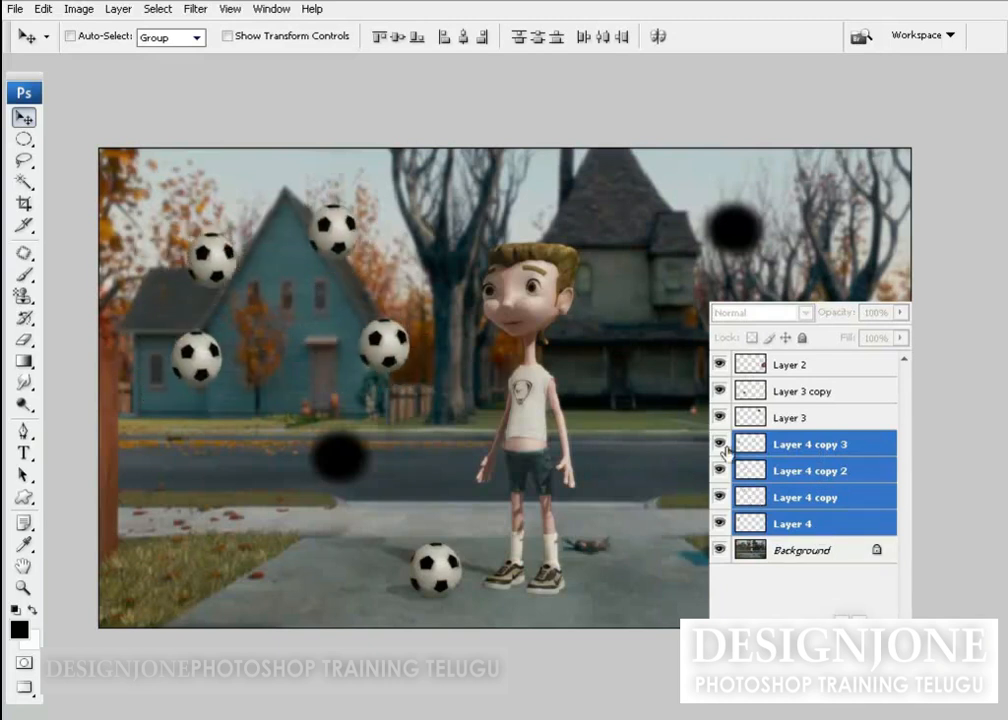
- Select the consecutive layers from Layer 4 through Layer 4 copy 3 and move their balls slightly right and down
left_click(855, 457)
left_click(826, 530)
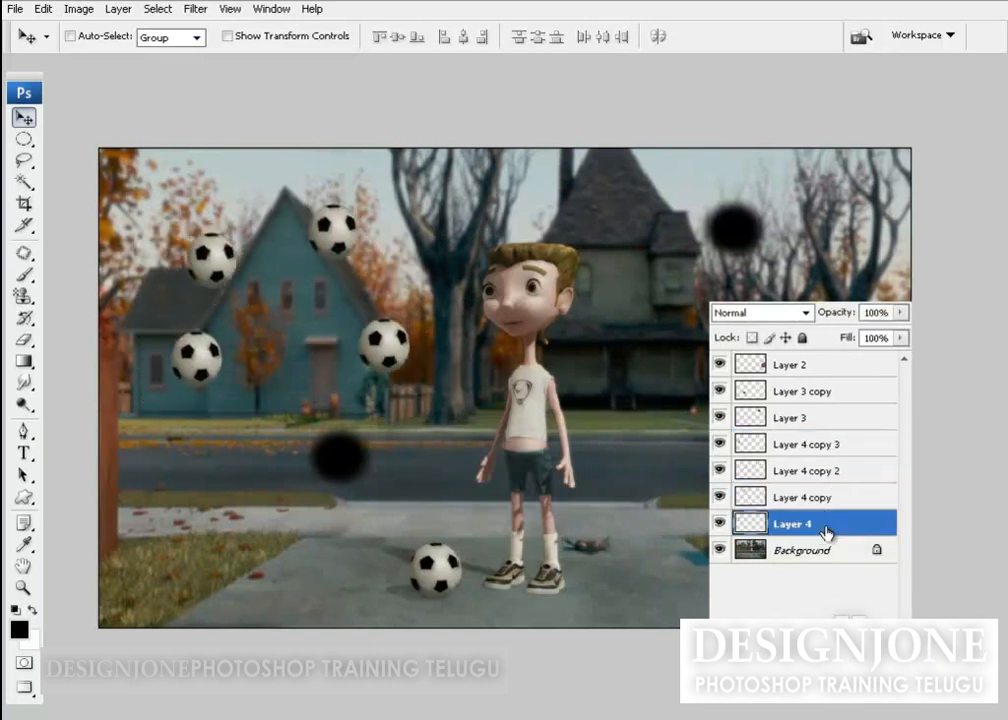
left_click(825, 457, "shift")
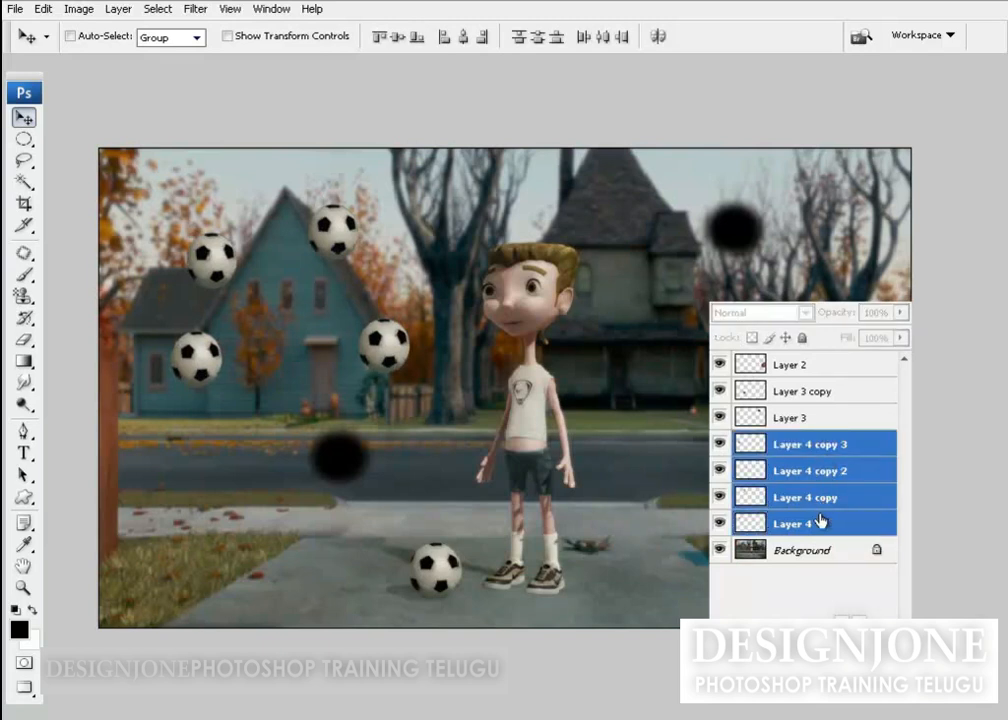
left_click(821, 520)
left_click(812, 444, "shift")
mouse_move(473, 304)
left_mouse_down()
mouse_move(482, 336)
mouse_move(515, 275)
mouse_move(475, 302)
left_mouse_up()
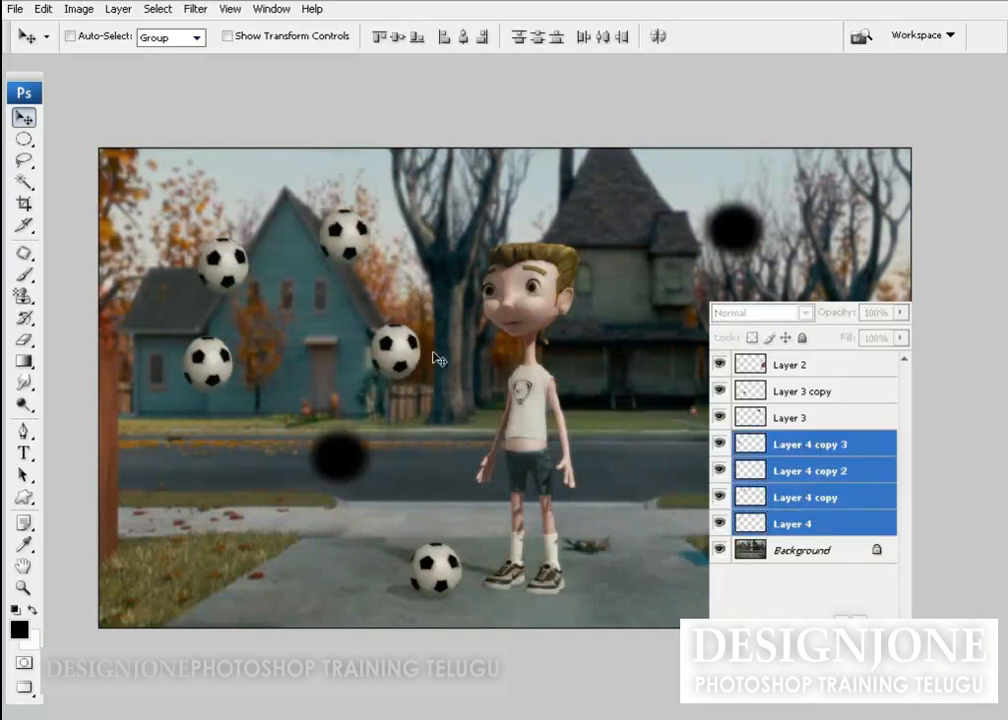
- Select the non-adjacent Layer 4, Layer 4 copy 2 and Layer 3, move them slightly down-left, and select Layer 3 alone
left_click(805, 521)
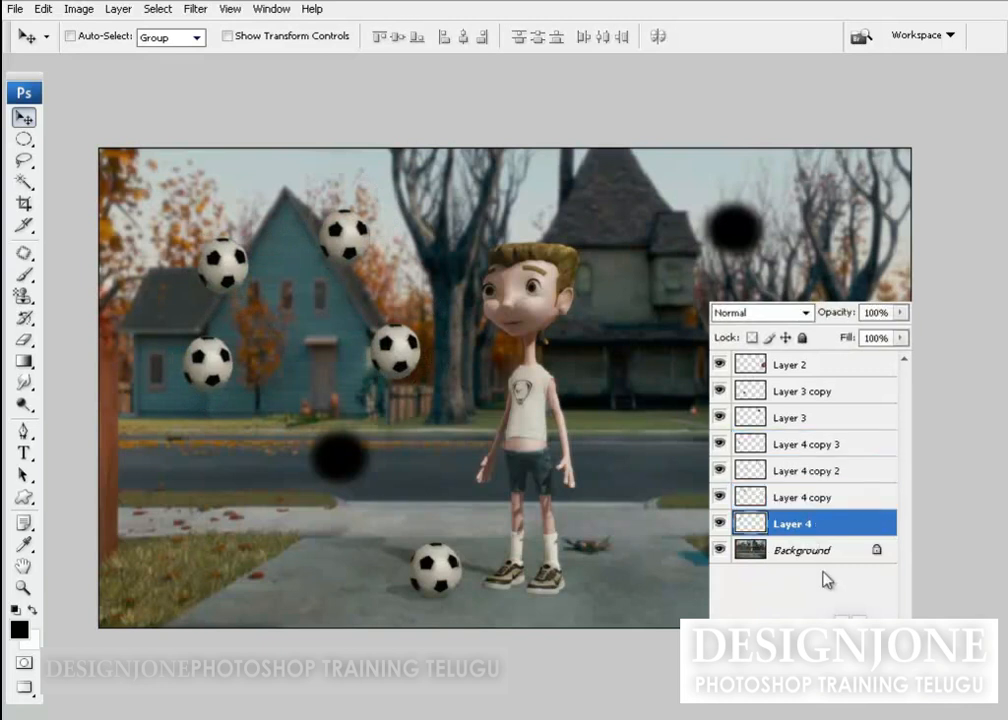
left_click(822, 468, "ctrl")
left_click(823, 420, "ctrl")
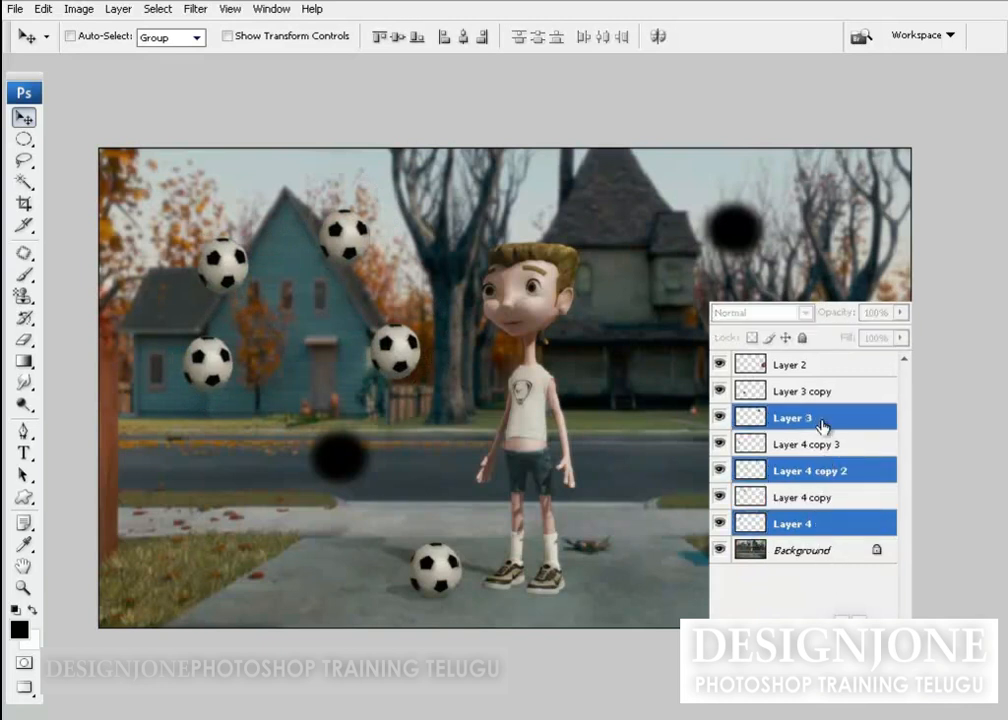
left_click_drag(447, 432, 445, 401)
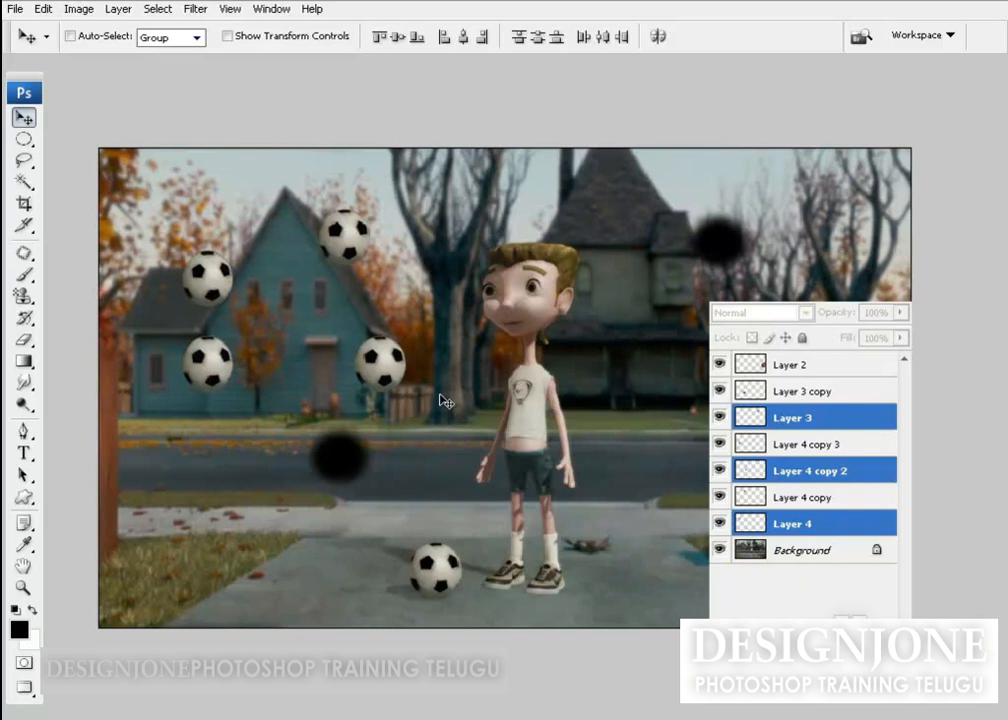
left_click(790, 422)
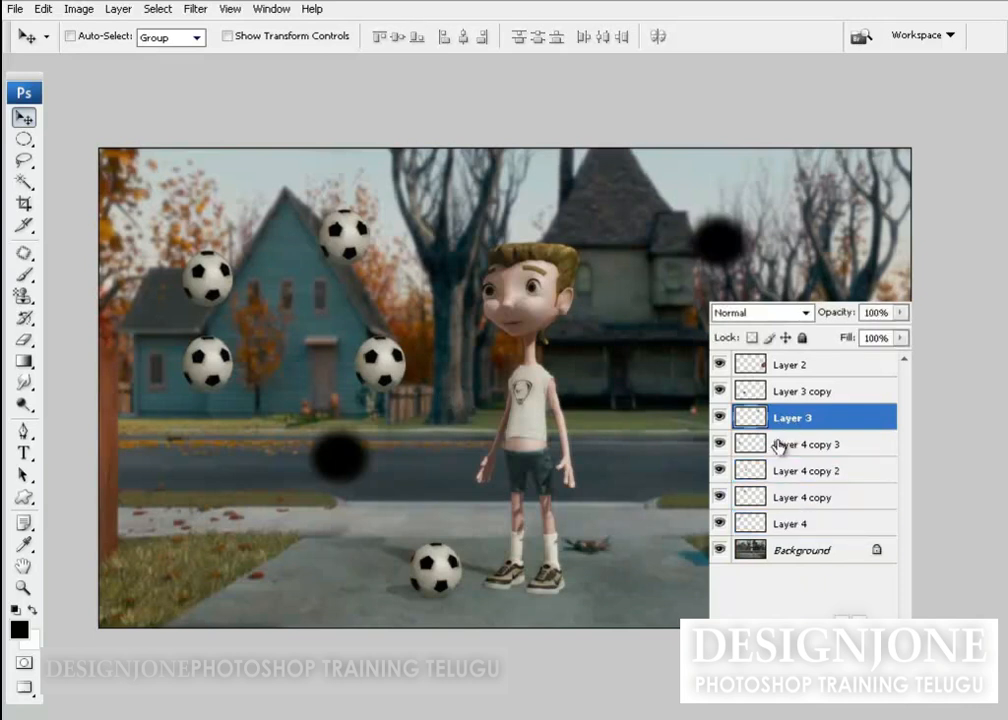
- Select the Layer 4 copy layer by picking the ball beside the teal house's roof in the image
left_click(774, 445)
right_click(367, 253)
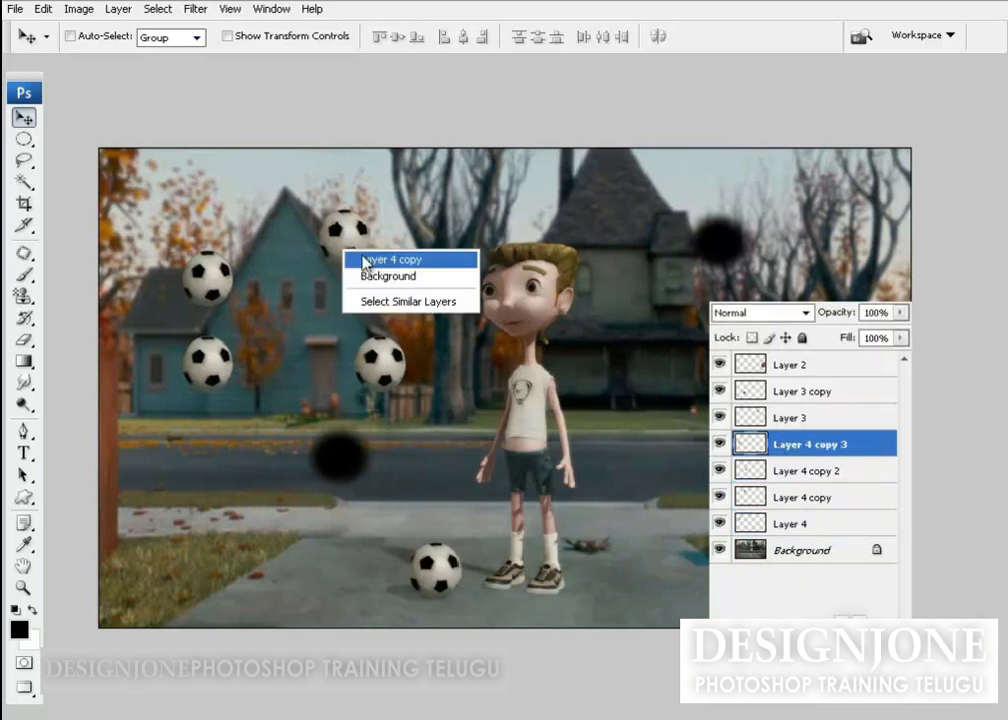
left_click(390, 260)
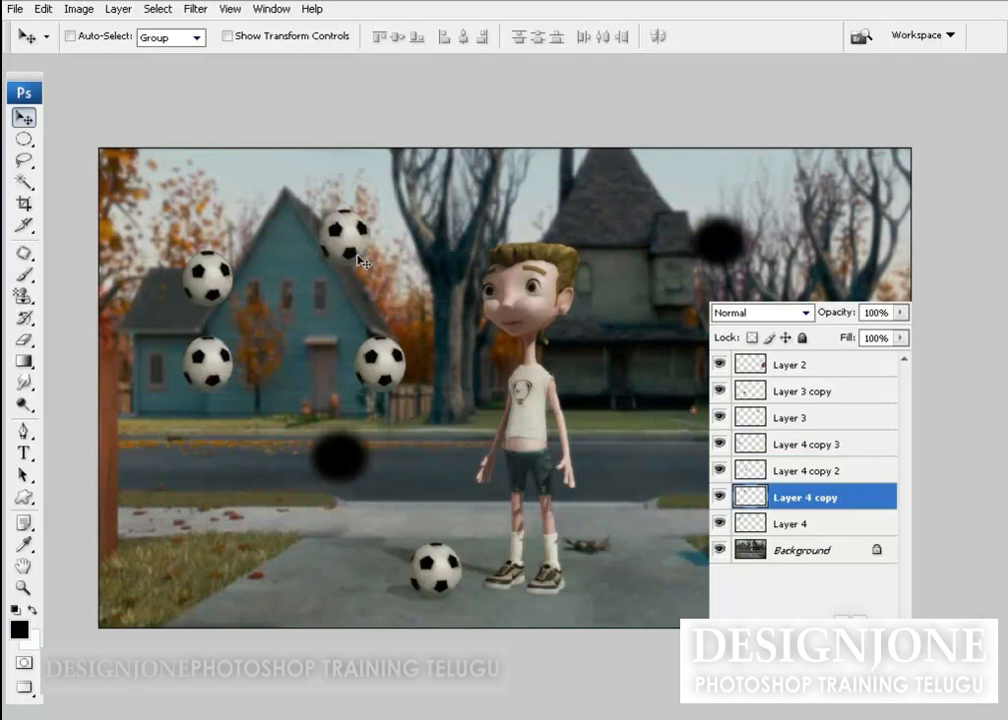
left_click(385, 275, "ctrl")
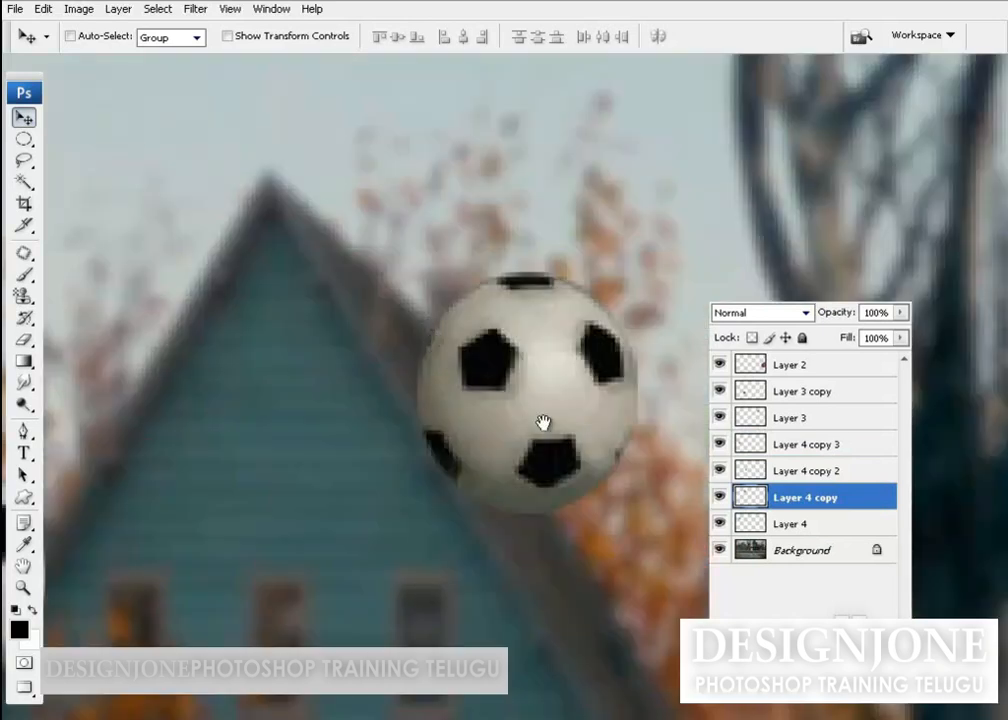
left_click_drag(589, 443, 543, 422)
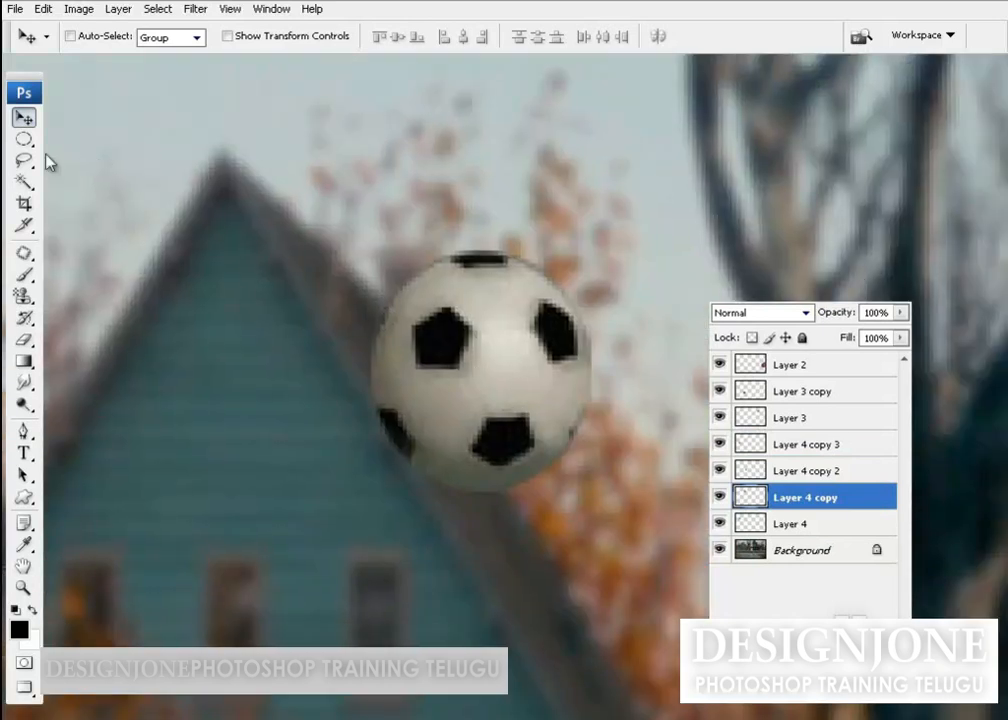
- Activate the Brush tool and set the foreground colour to a fully saturated bright blue
left_click(24, 275)
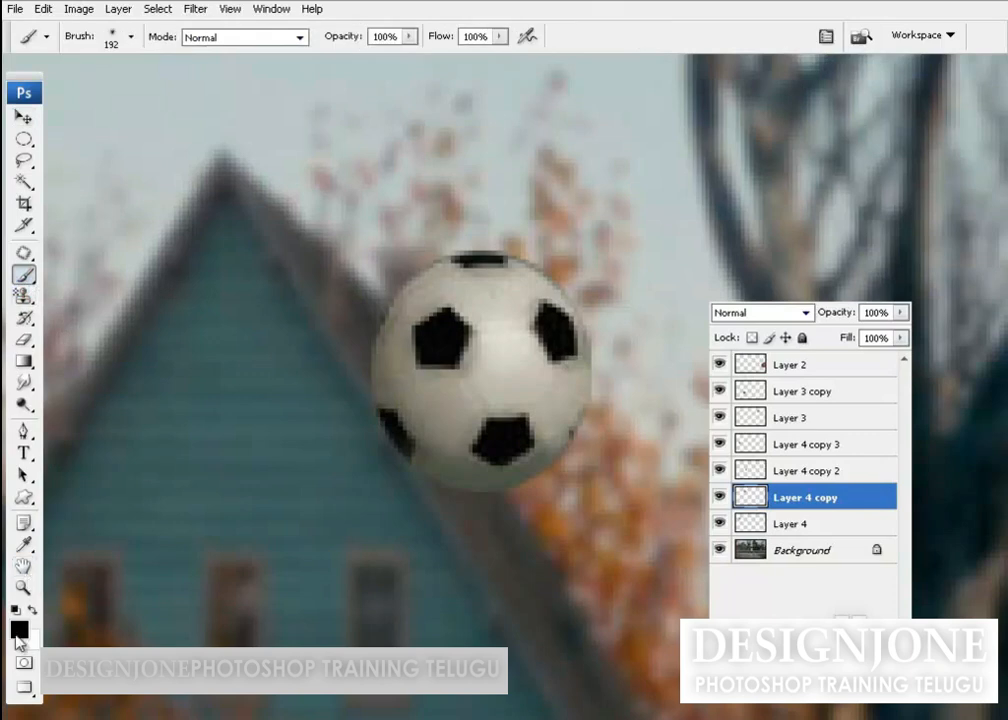
left_click(19, 628)
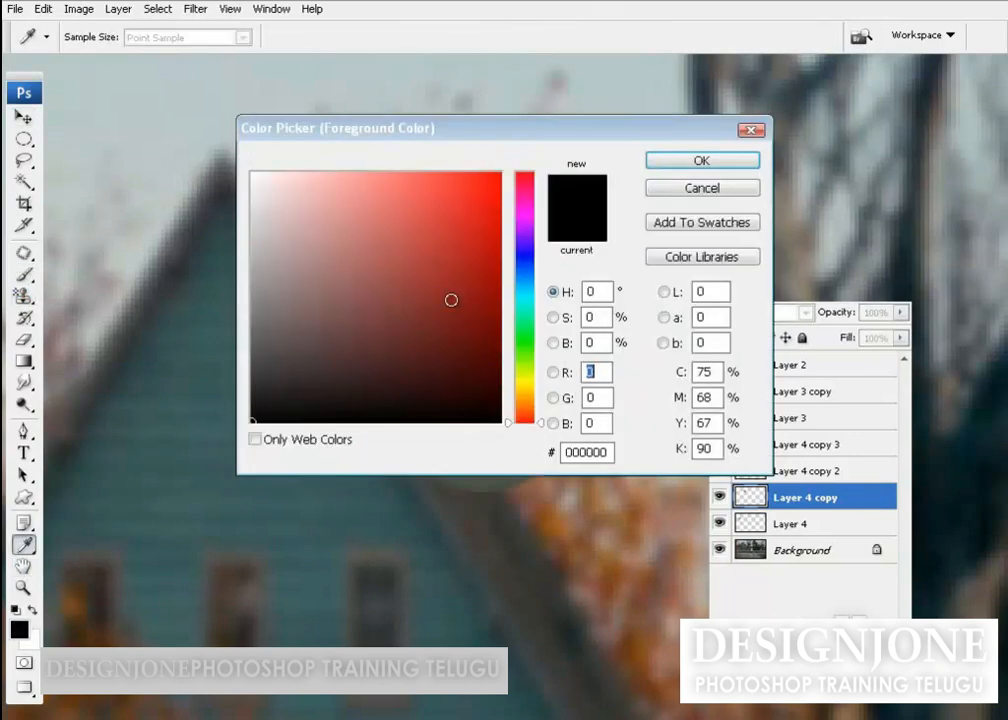
left_click(524, 276)
left_click(498, 178)
left_click(702, 161)
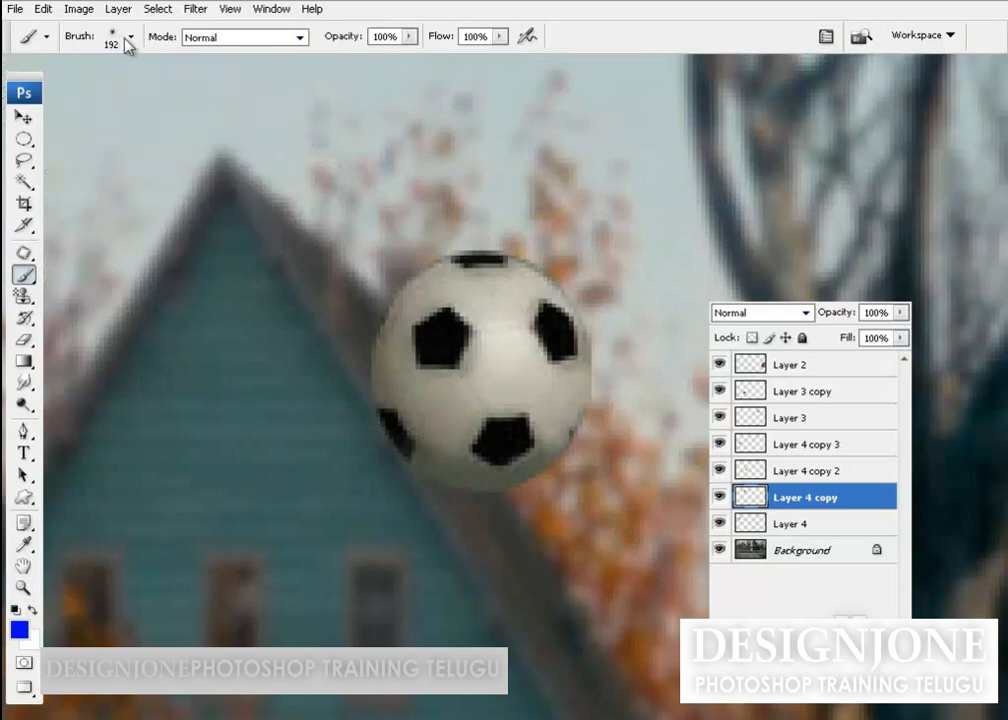
- Reduce the brush's master diameter to 22 px
left_click(131, 38)
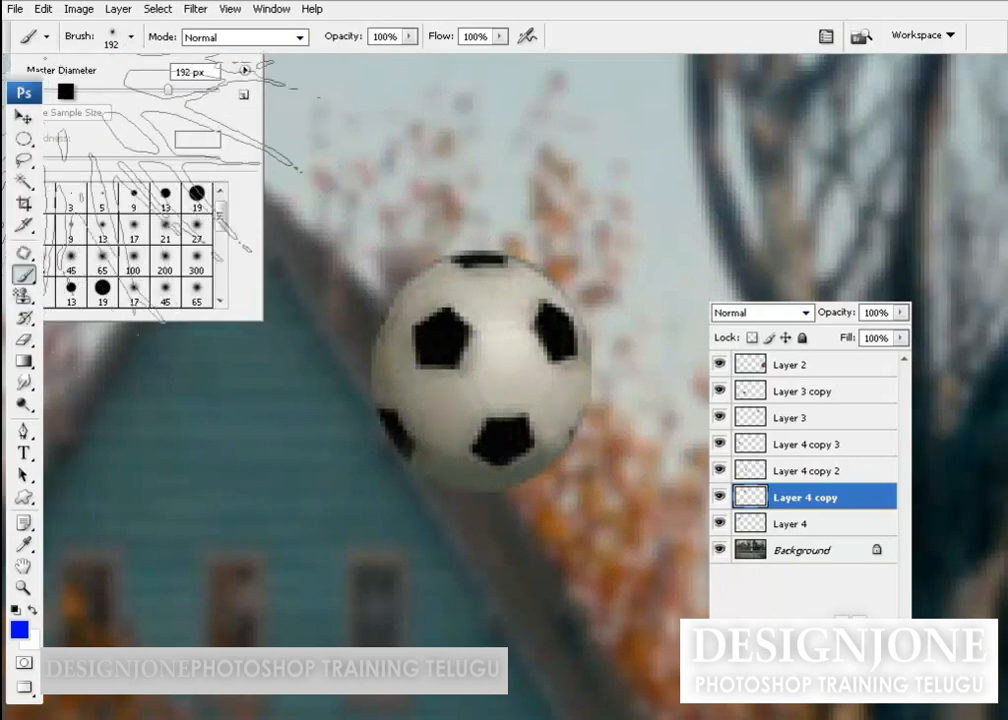
left_click(131, 40)
left_click_drag(59, 92, 47, 92)
left_click(494, 24)
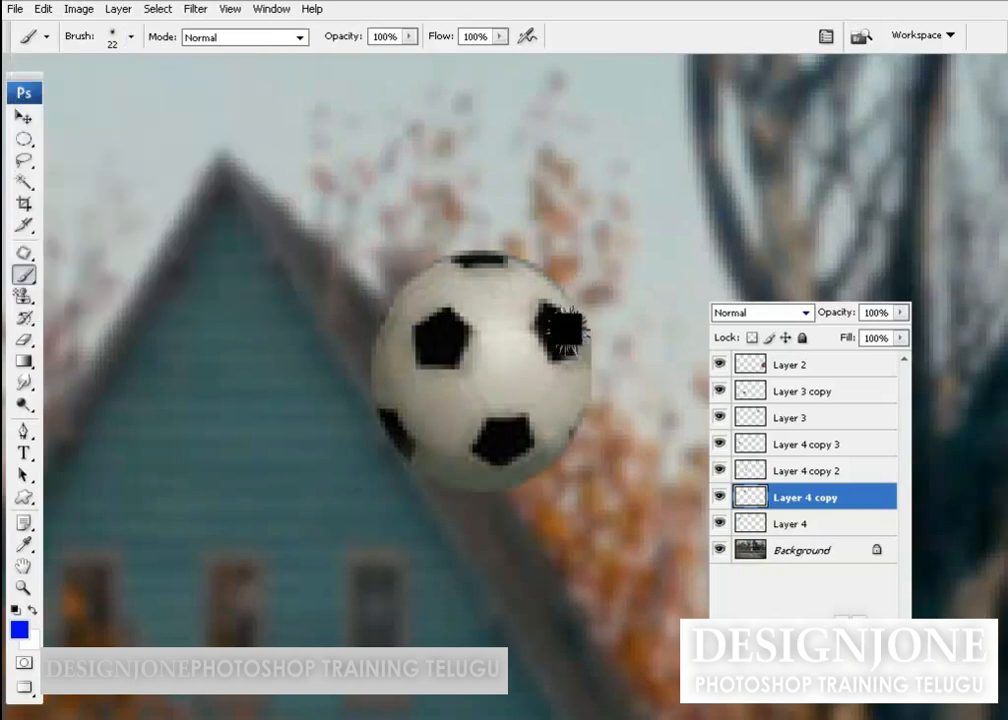
- Try a blue brush stroke running over the ball's right edge on Layer 4 copy, and undo it
left_click_drag(530, 290, 589, 440)
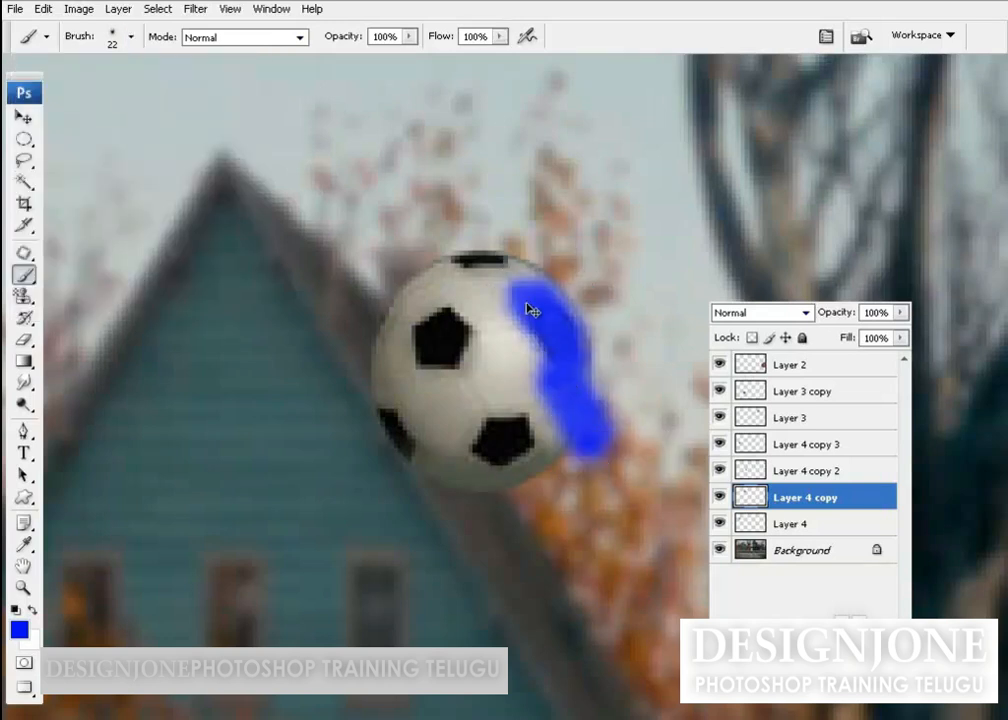
key("ctrl+z")
right_click(518, 382, "ctrl")
left_click(558, 393)
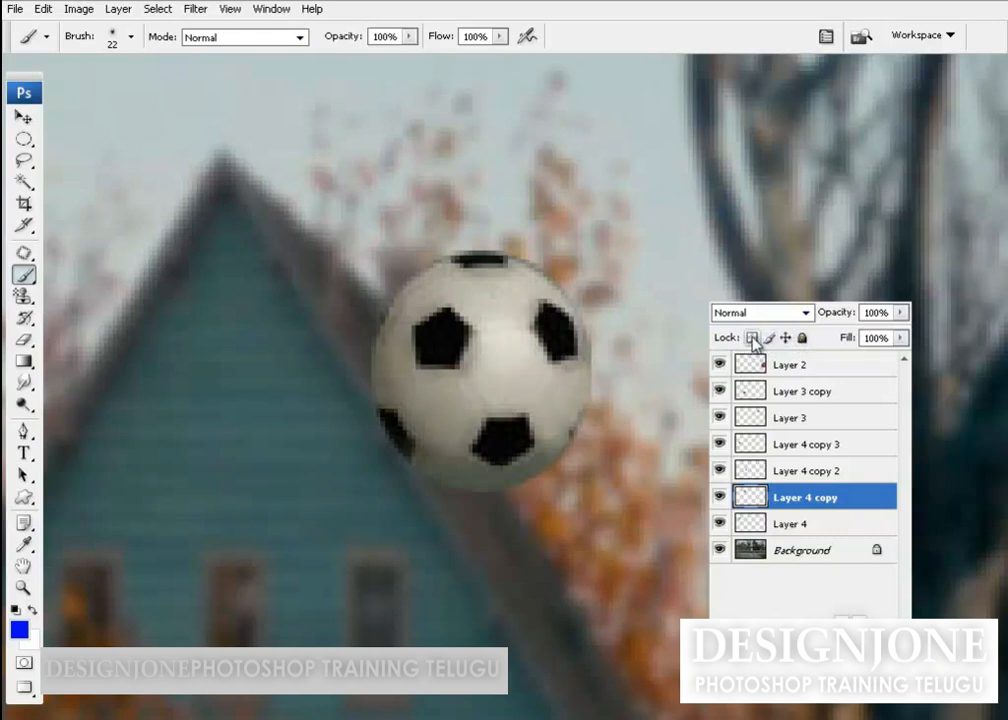
- Lock the transparent pixels of Layer 4 copy and test blue strokes and a foreground colour fill on the ball, undoing each
left_click(753, 340)
mouse_move(545, 305)
left_mouse_down()
mouse_move(577, 358)
mouse_move(572, 425)
mouse_move(539, 463)
mouse_move(462, 468)
left_mouse_up()
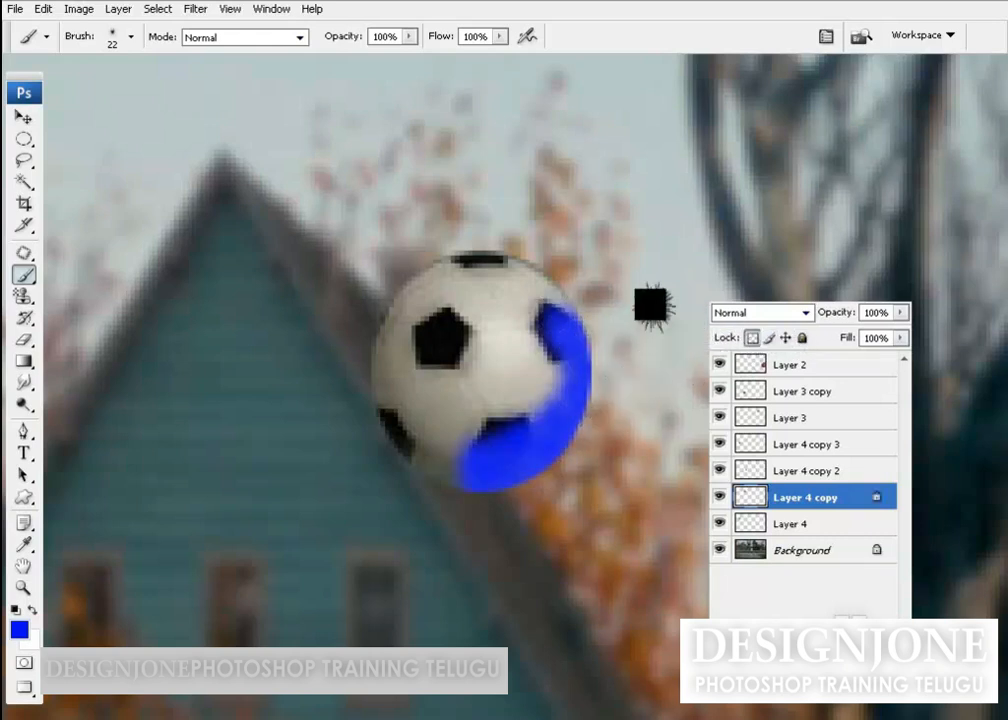
key("ctrl+z")
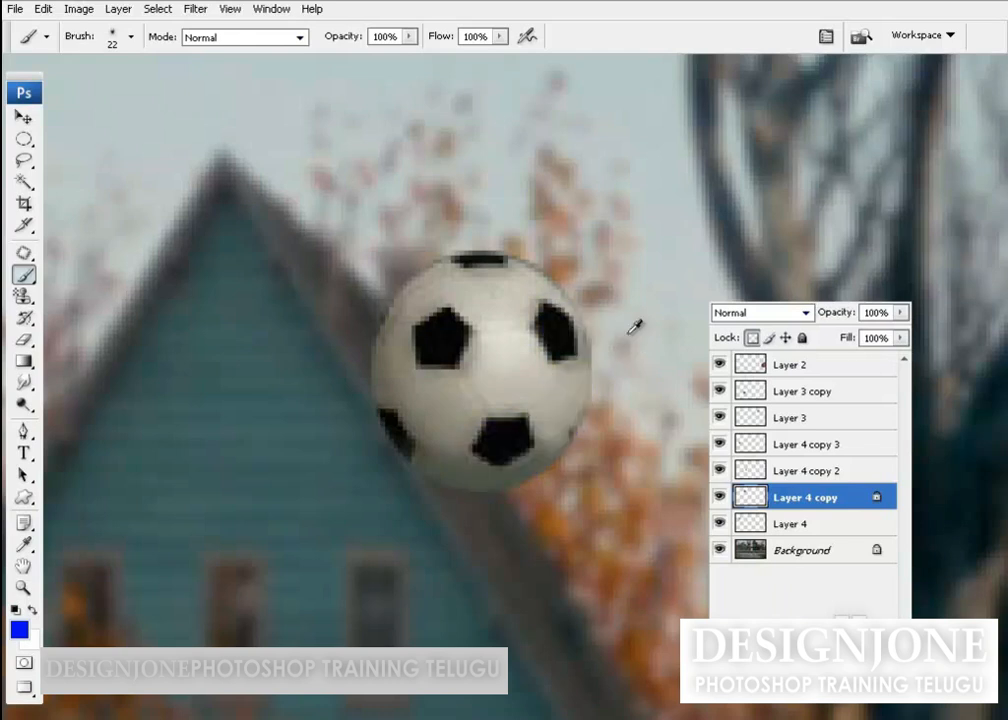
key("alt+BackSpace")
key("ctrl+z")
left_click_drag(472, 382, 625, 342)
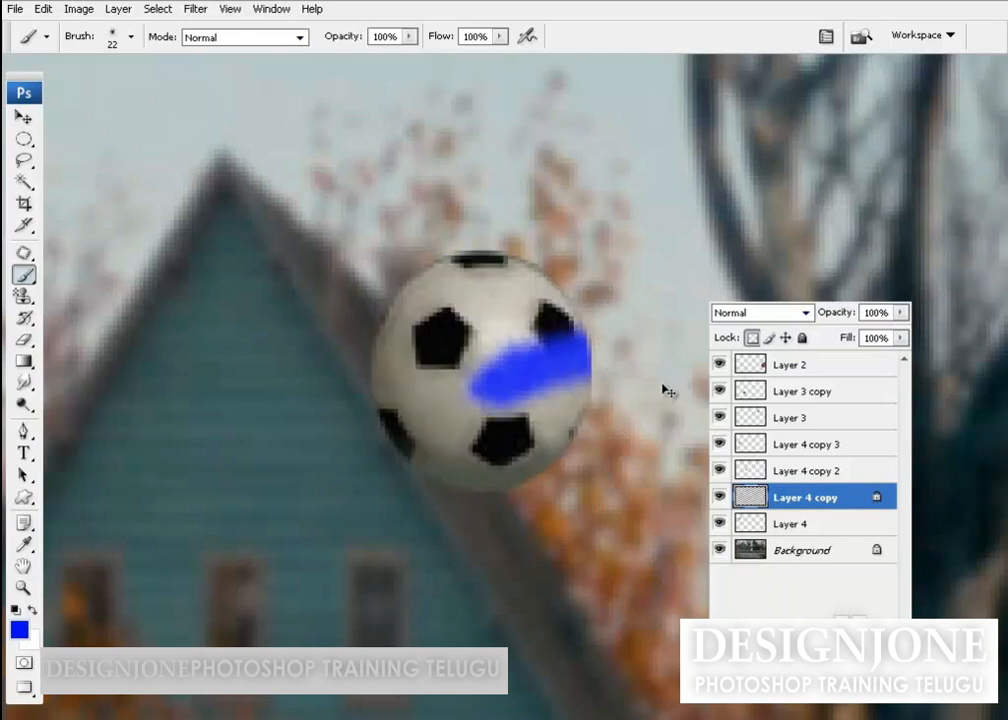
key("ctrl+z")
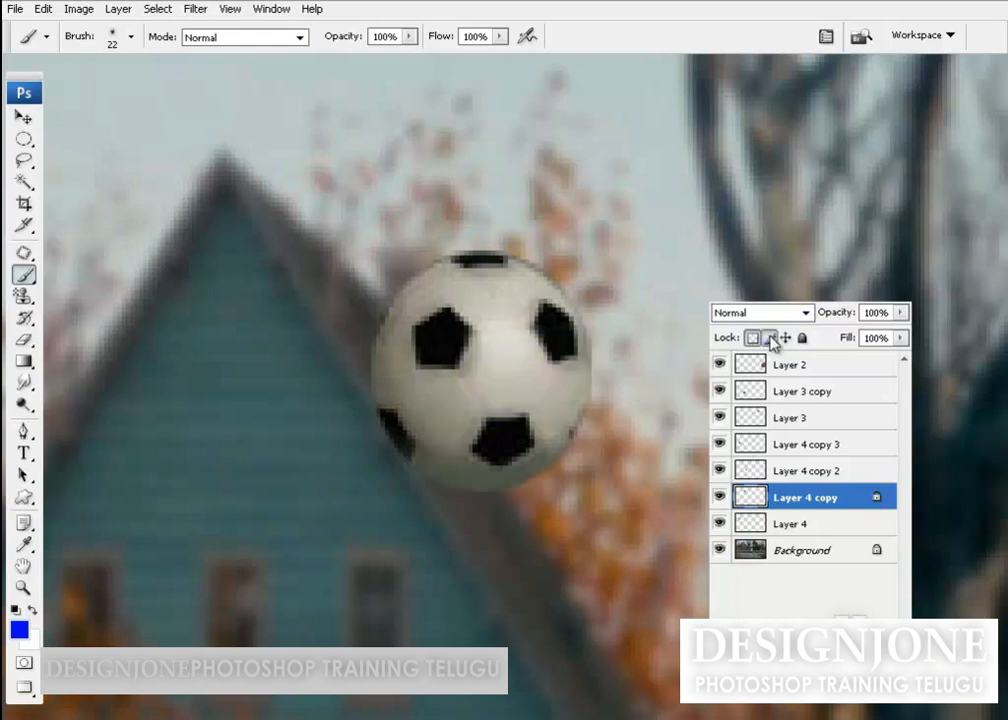
- Try the image pixels lock on Layer 4 copy, switch to the position lock, and test blue strokes on the ball, undoing them
left_click(768, 339)
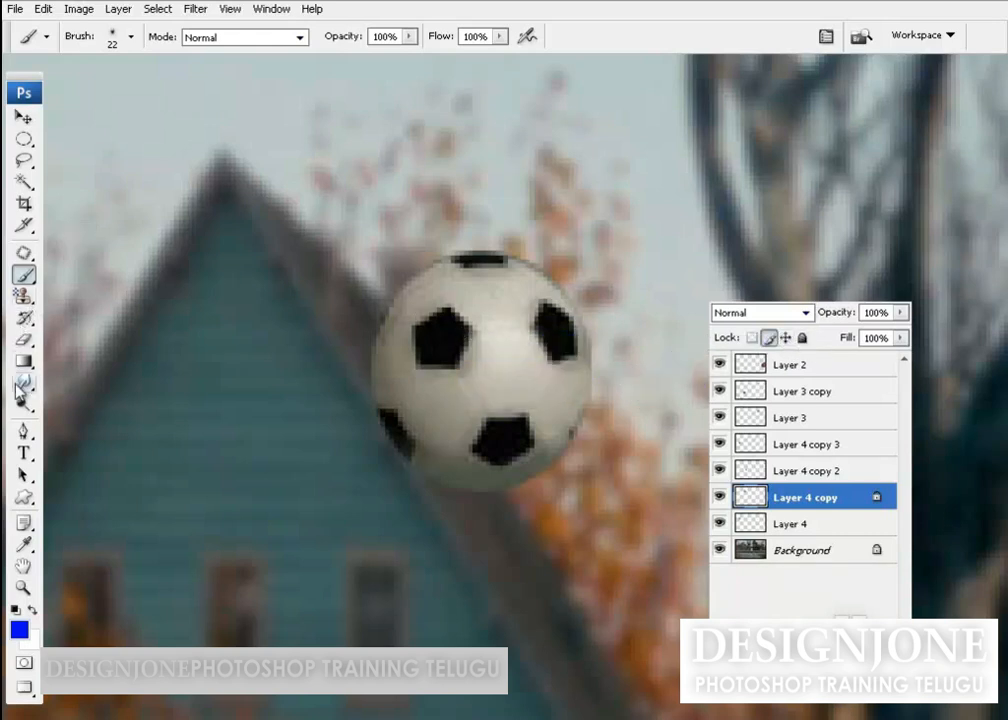
left_click(786, 338)
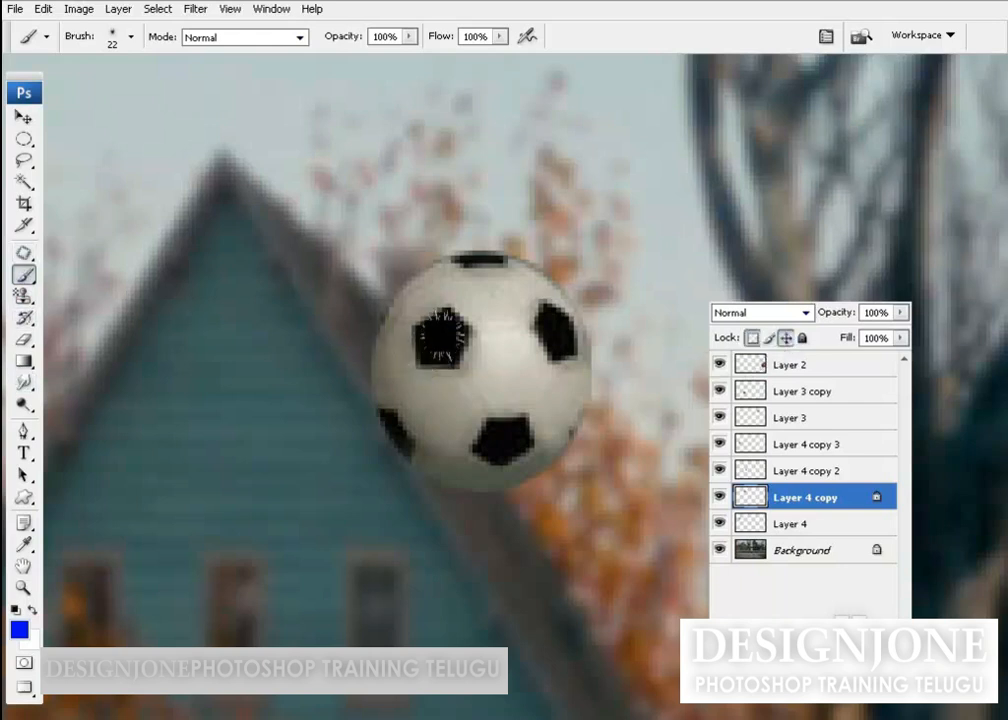
left_click_drag(506, 352, 468, 485)
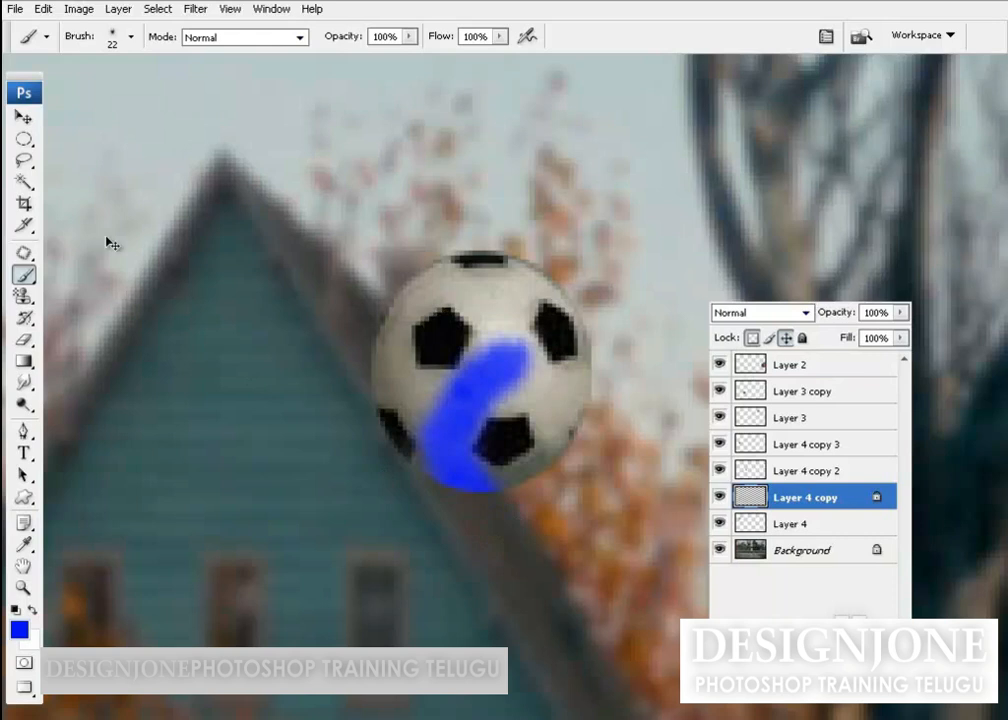
key("ctrl+z")
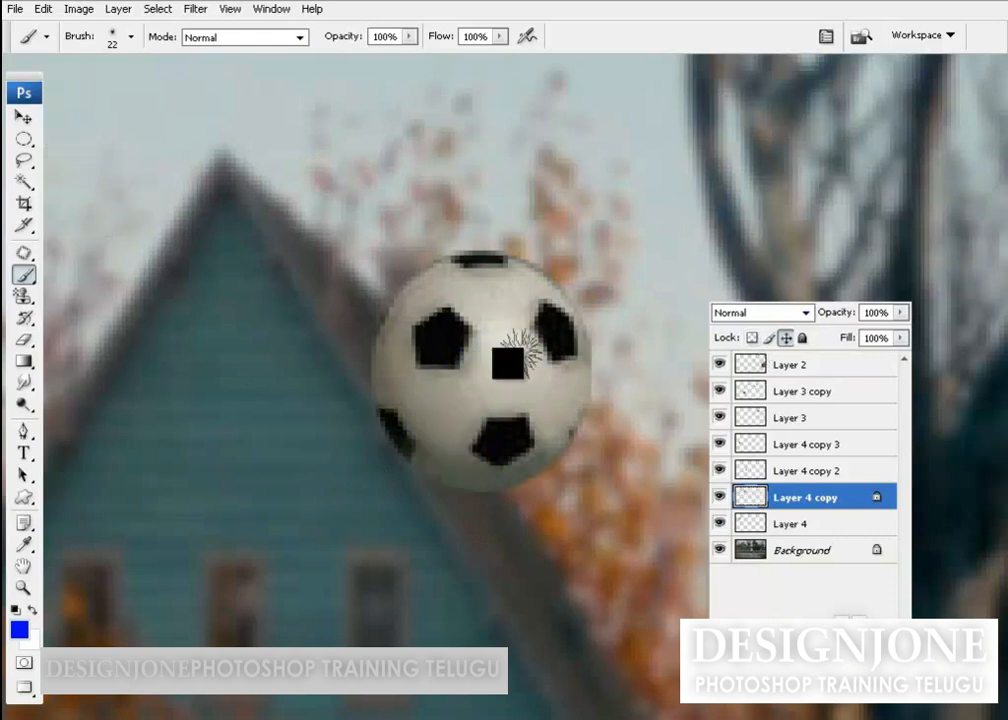
mouse_move(515, 350)
left_mouse_down()
mouse_move(440, 459)
mouse_move(423, 547)
left_mouse_up()
key("ctrl+z")
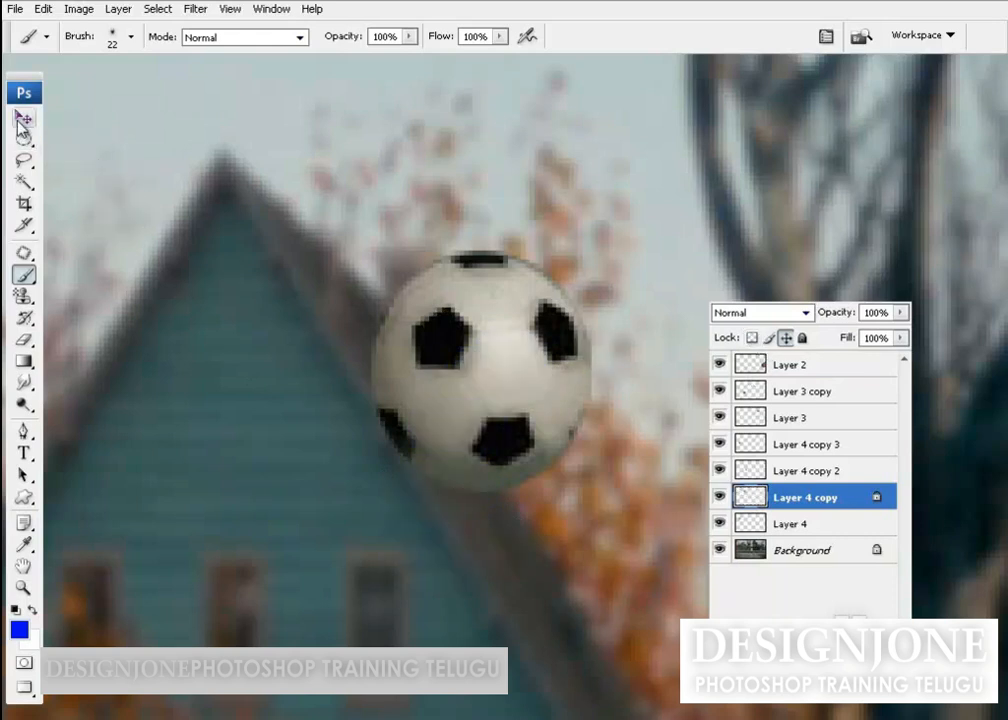
- Try to move the position-locked ball on Layer 4 copy with the Move tool
left_click(23, 117)
left_click(570, 465)
left_click(493, 291)
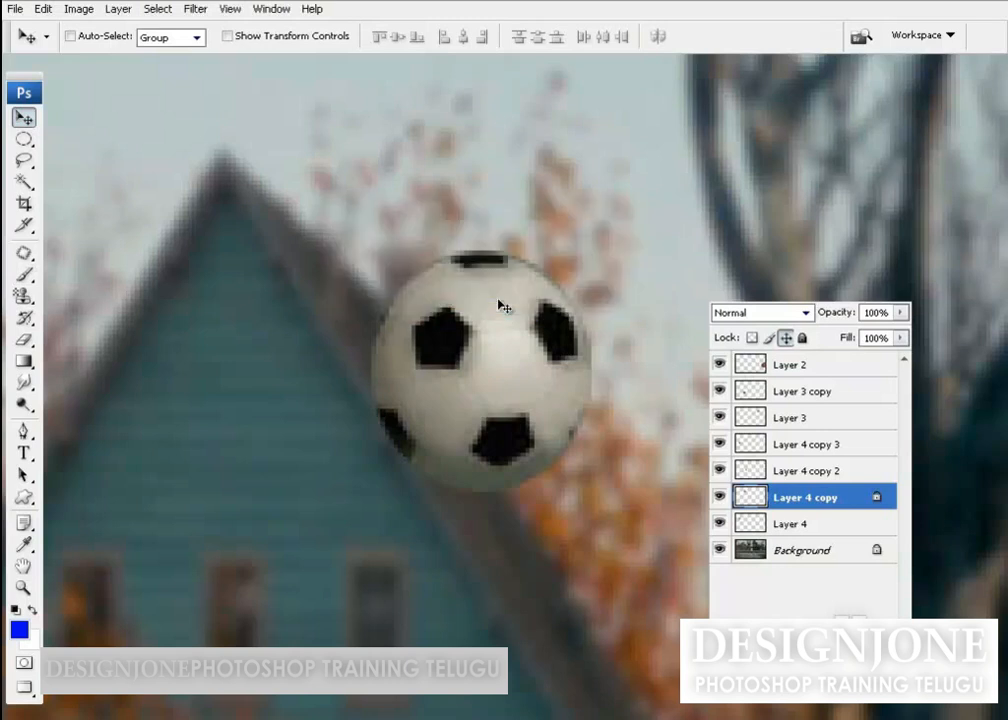
- Apply the lock-all option to Layer 4 copy, reselect that layer alone, and remove its lock
left_click(802, 337)
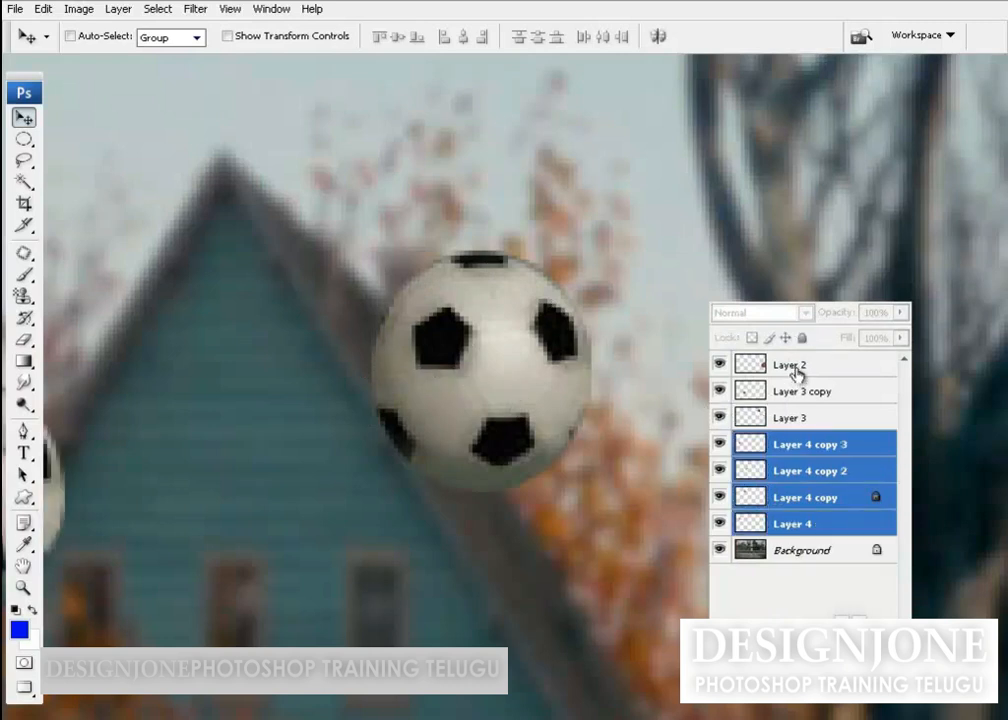
left_click(828, 490)
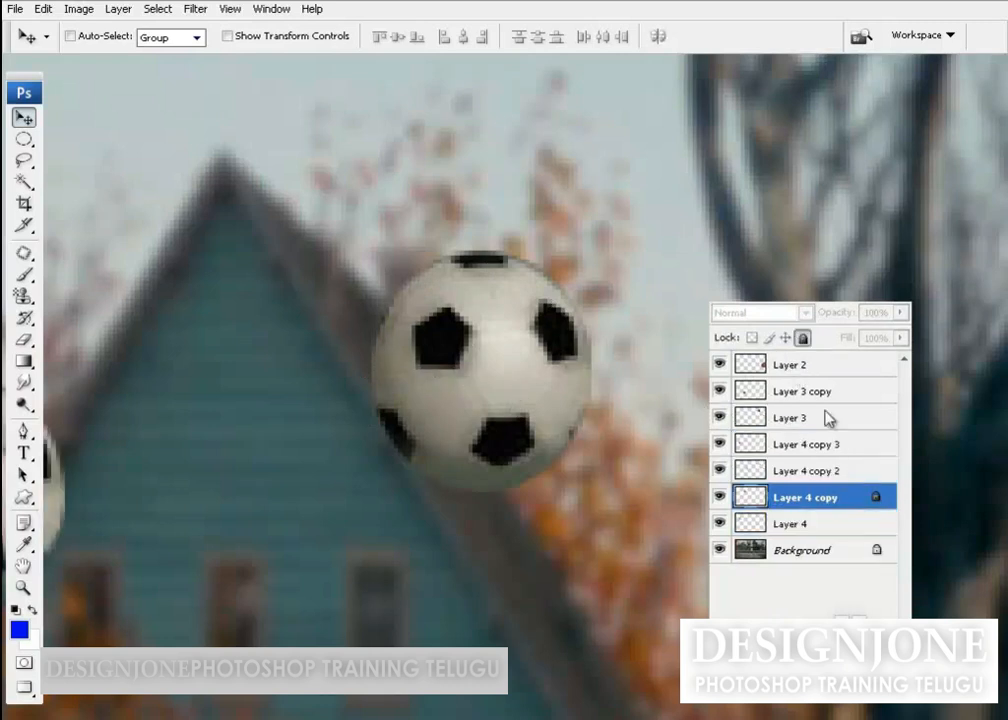
left_click(802, 338)
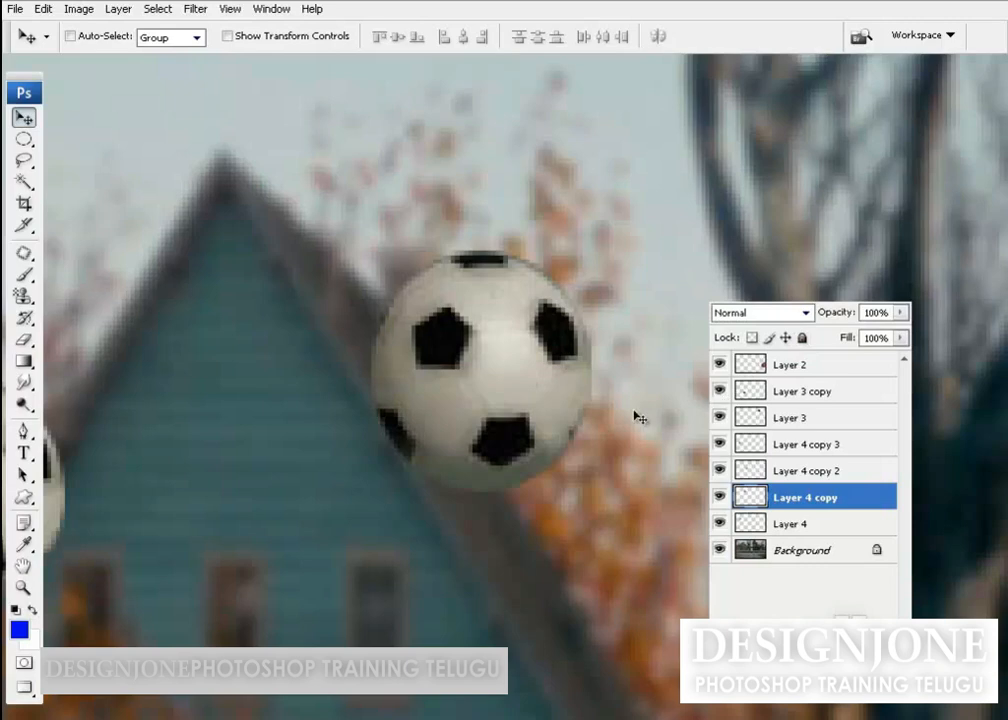
- Scale the Layer 4 copy ball to about 317% with Free Transform and move it over the teal house's roof
key("ctrl+0")
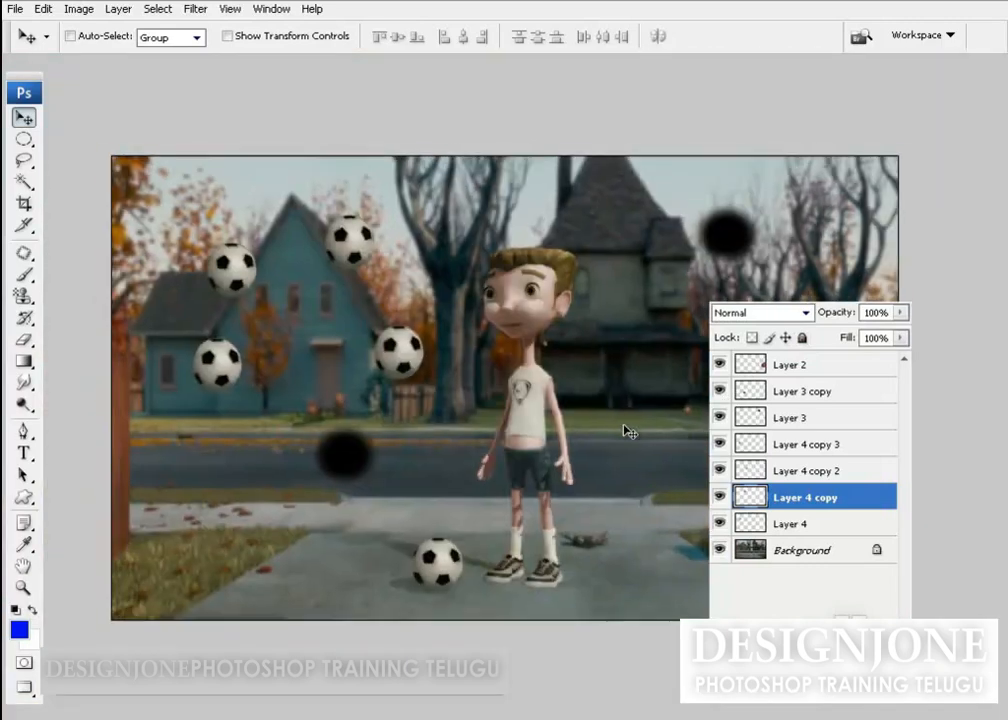
left_click(901, 313)
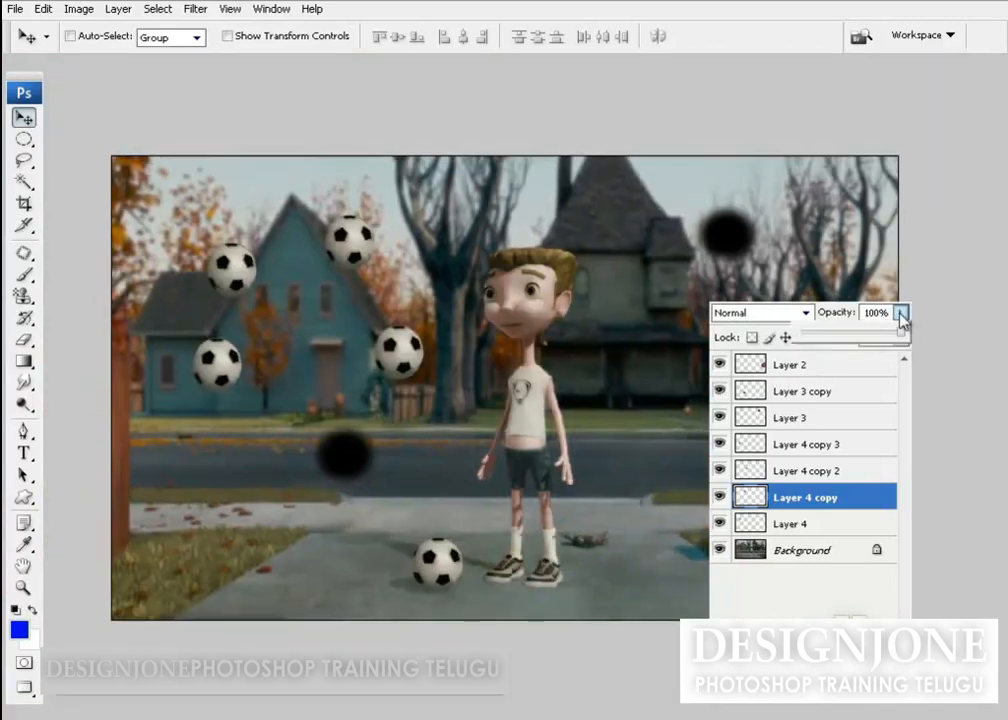
left_click(810, 468)
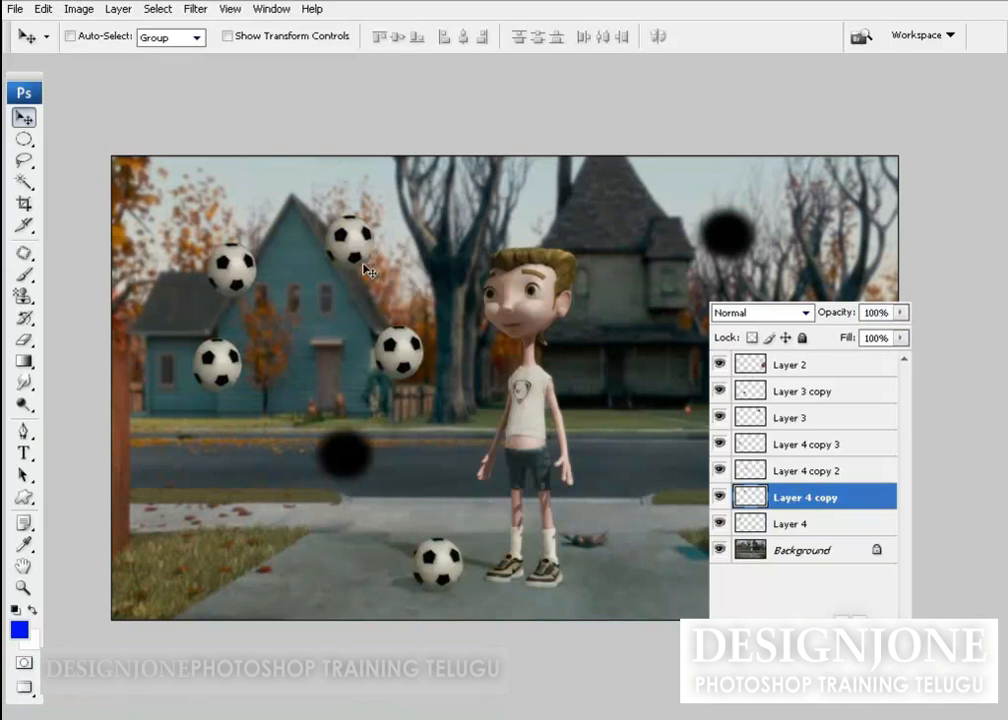
key("ctrl+t")
left_click_drag(381, 279, 587, 223)
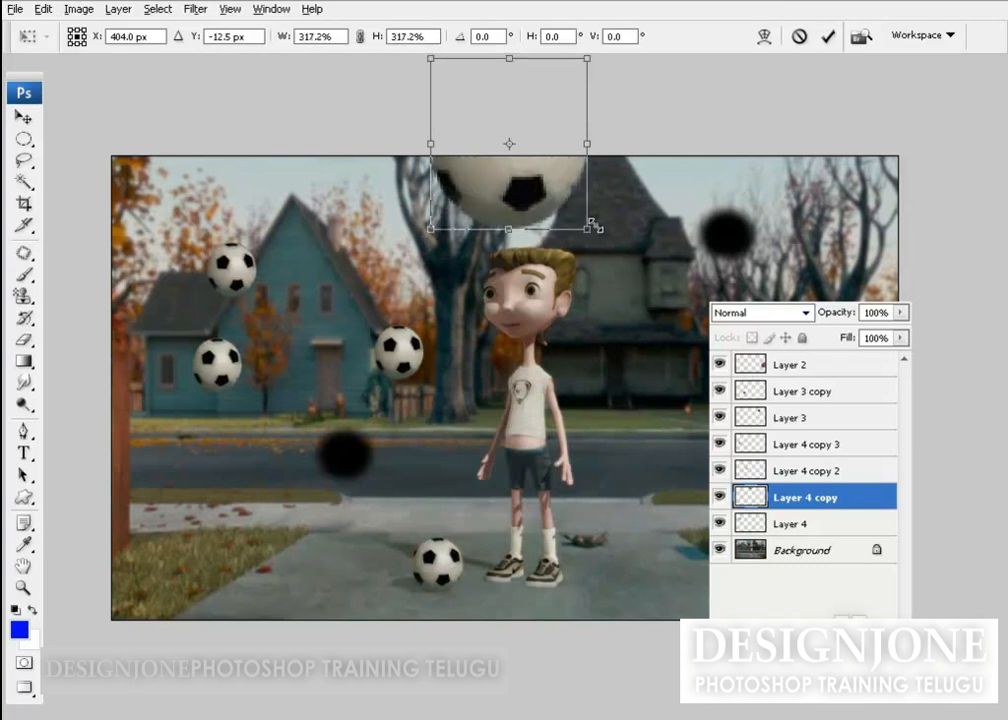
key("Return")
left_click_drag(531, 225, 362, 257)
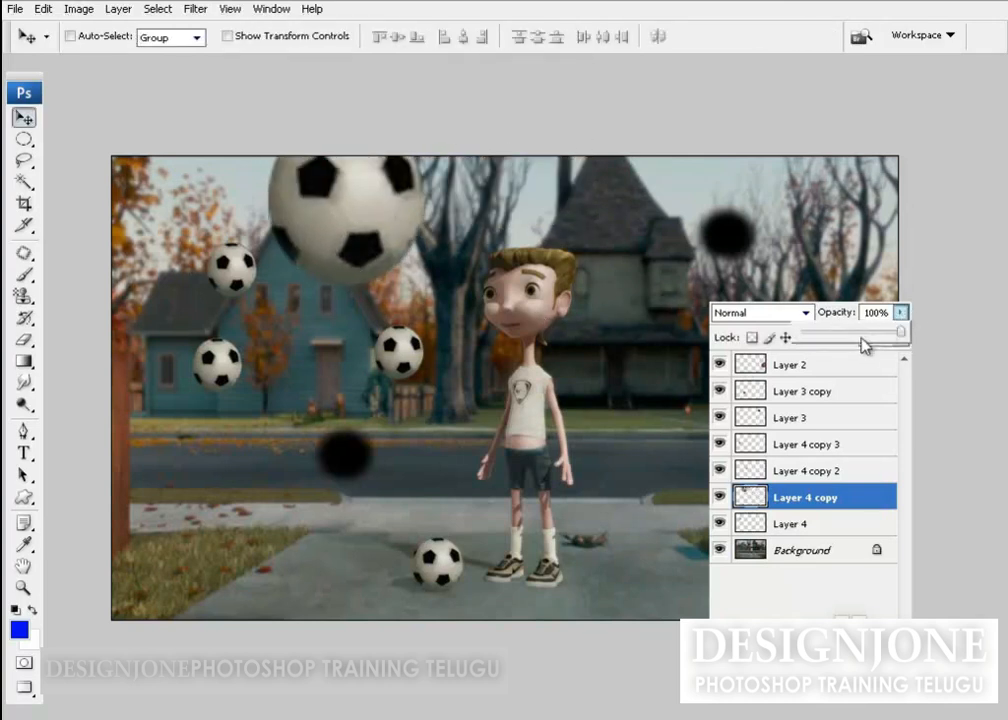
- Keep the enlarged ball at 100% opacity, try Luminosity, set its blend mode to Overlay, and move it slightly down
left_click_drag(845, 340, 905, 333)
left_click(805, 318)
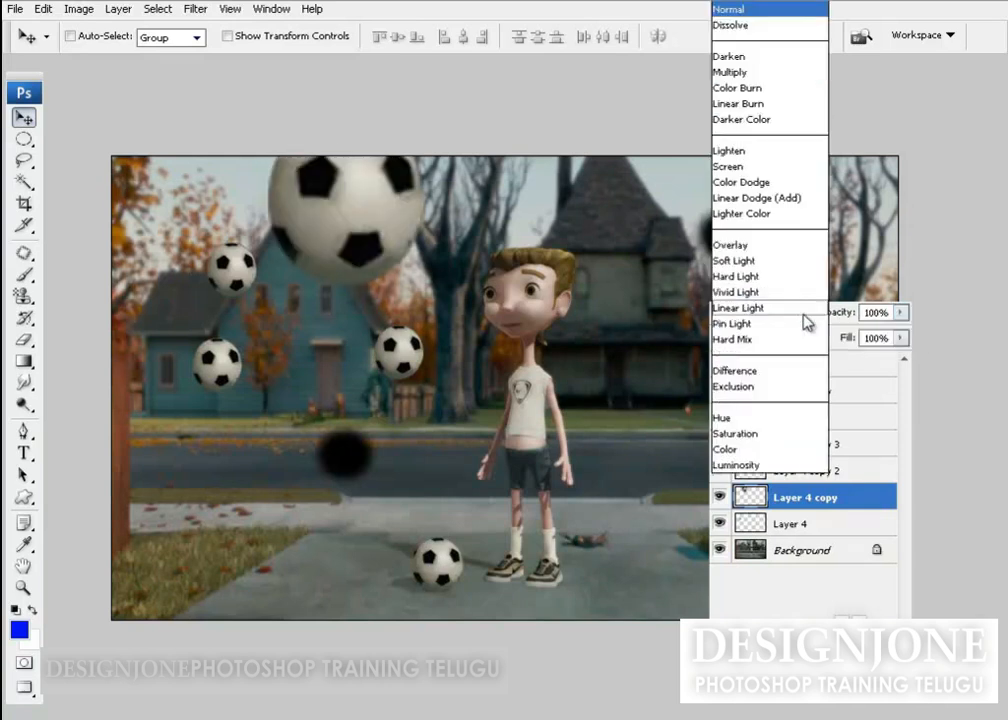
left_click(747, 467)
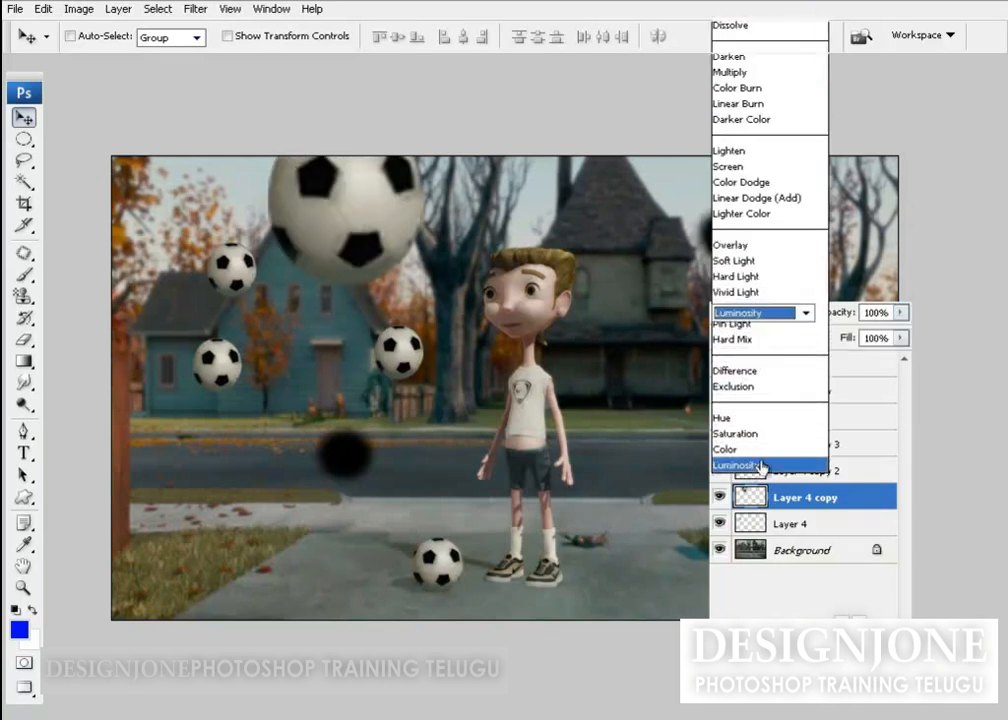
left_click(744, 316)
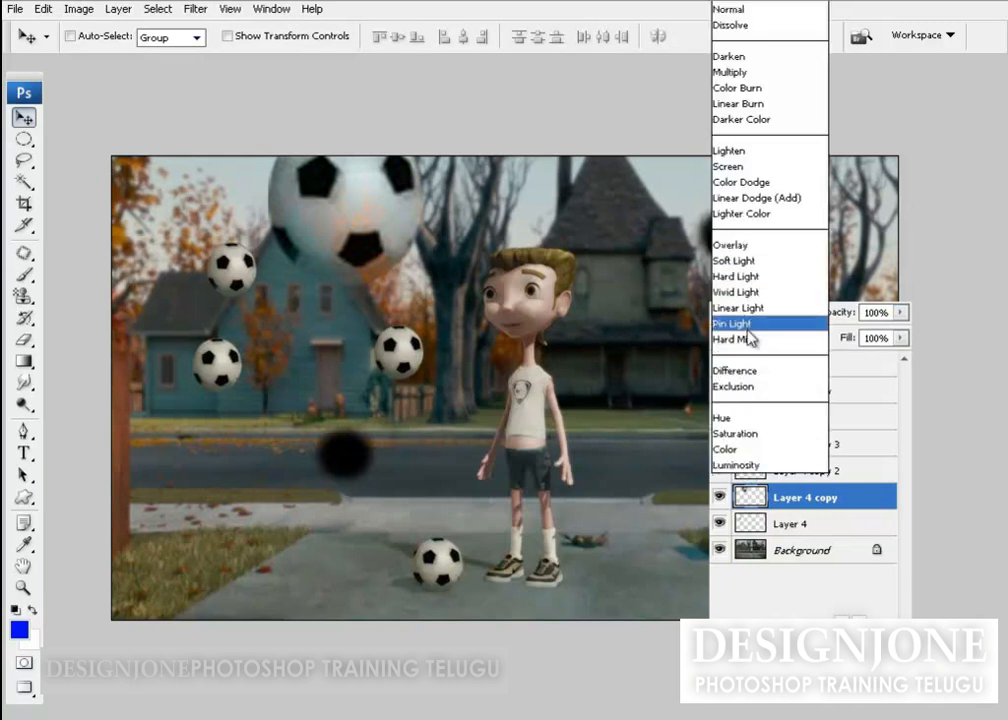
left_click(749, 239)
left_click_drag(386, 238, 388, 264)
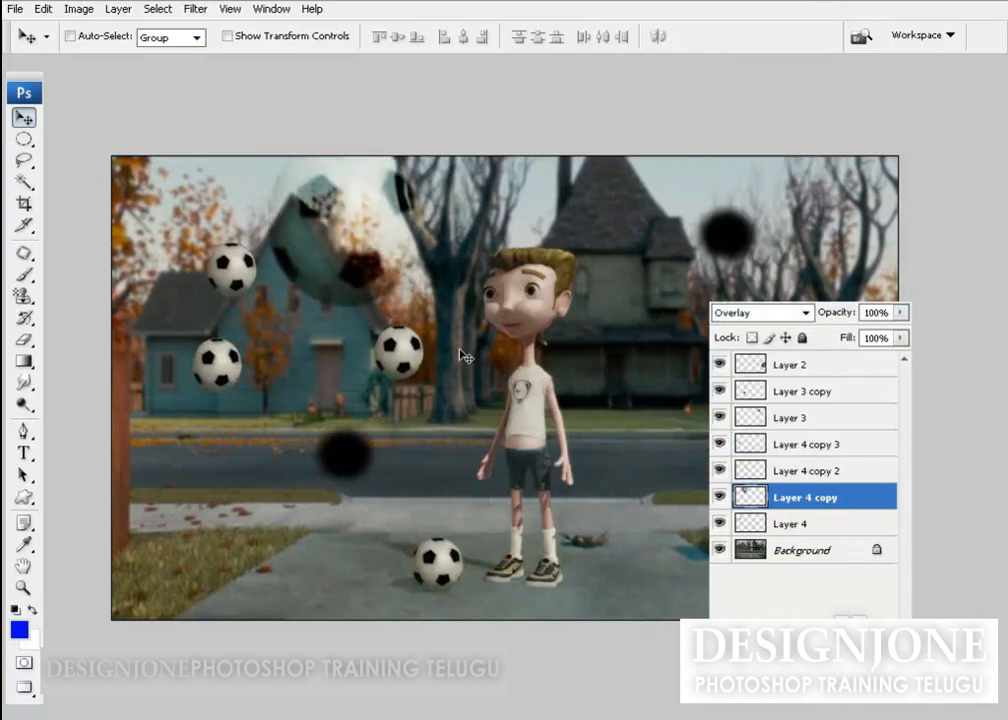